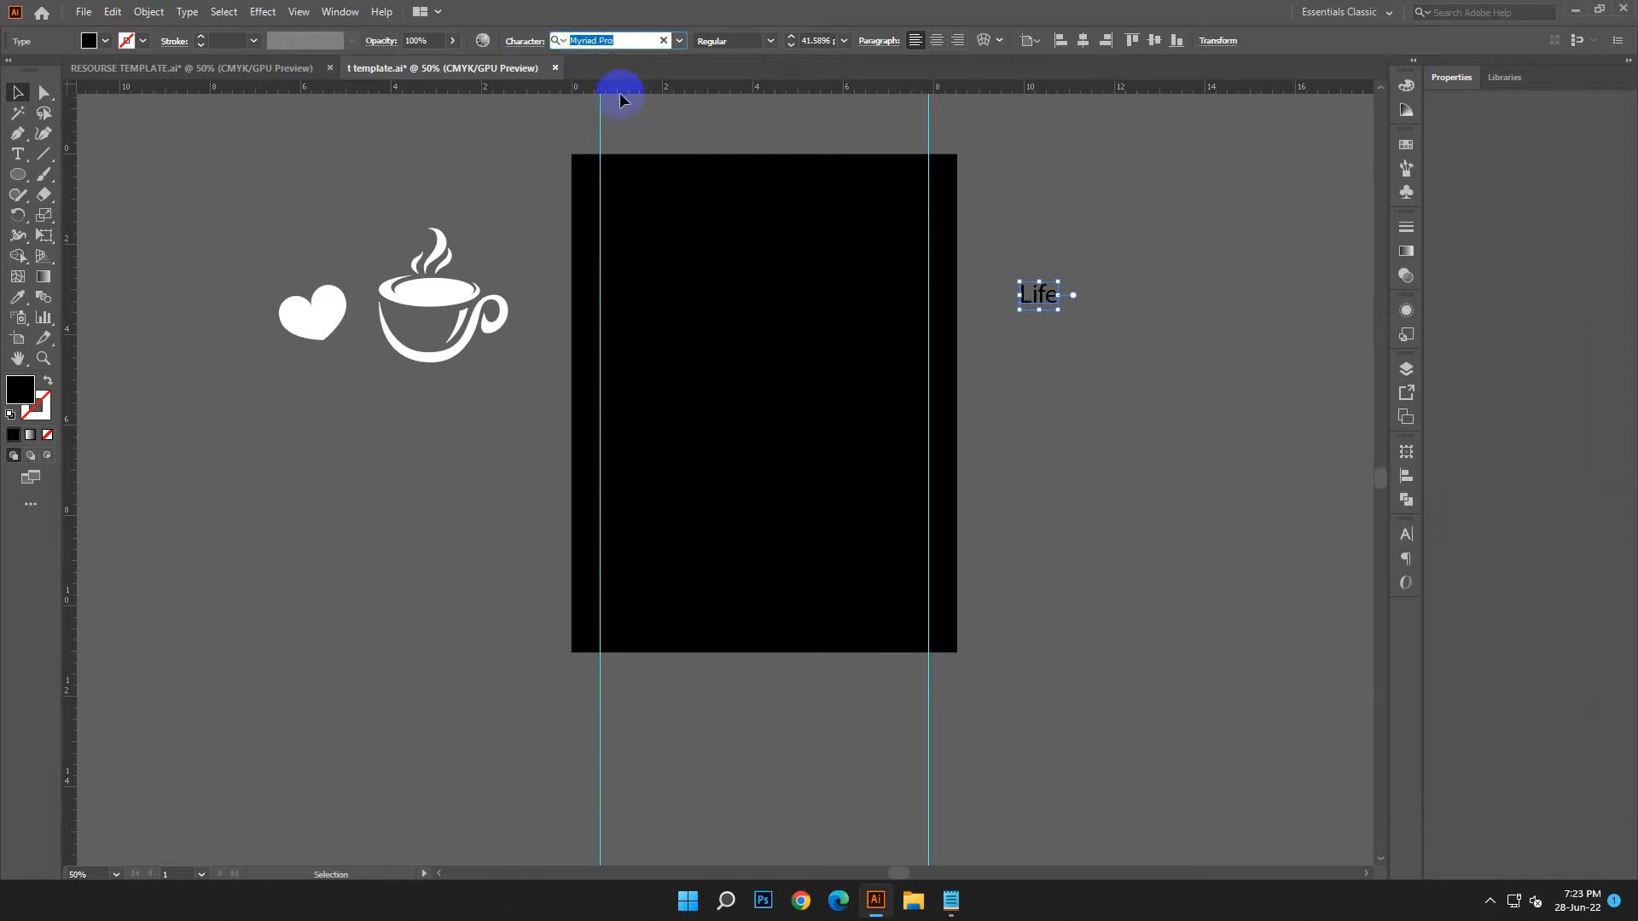
Apply the sorilena_update Regular font to the Life text and fill it with white.
{"action": "left_click", "coordinate": [779, 120]}
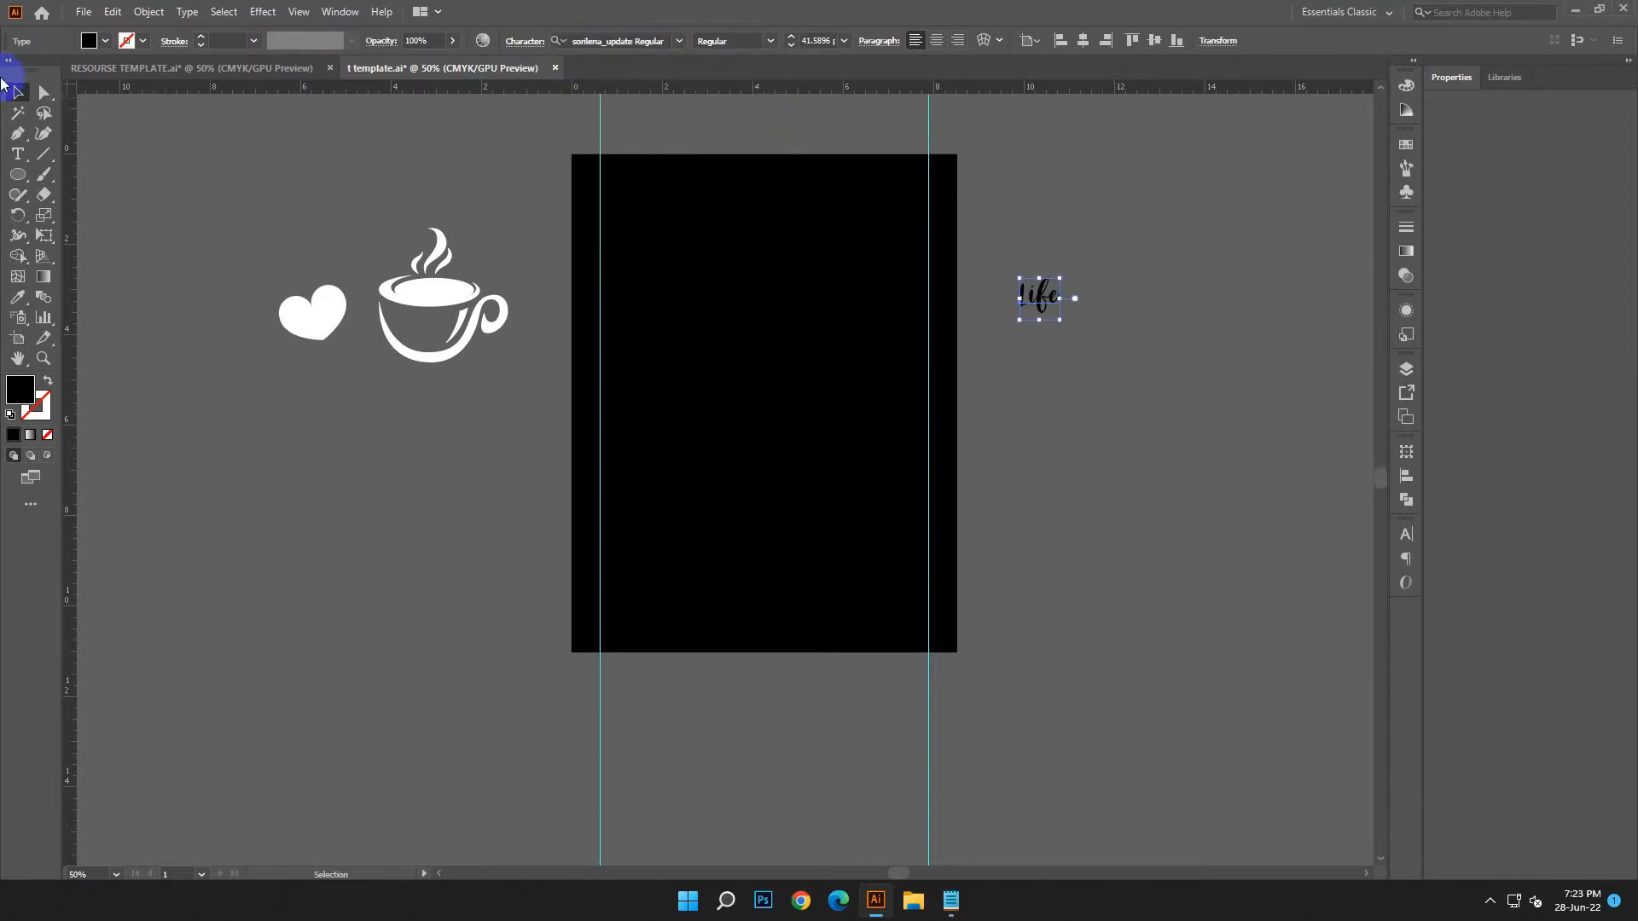
{"action": "double_click", "coordinate": [31, 394]}
{"action": "left_click_drag", "start_coordinate": [372, 391], "coordinate": [256, 324]}
{"action": "left_click", "coordinate": [651, 361]}
Add a placeholder text object below the heart and cup, scale it to about 58.6 pt, and set its font to Myriad Pro.
{"action": "scroll", "coordinate": [227, 376], "scroll_direction": "down", "scroll_amount": 2}
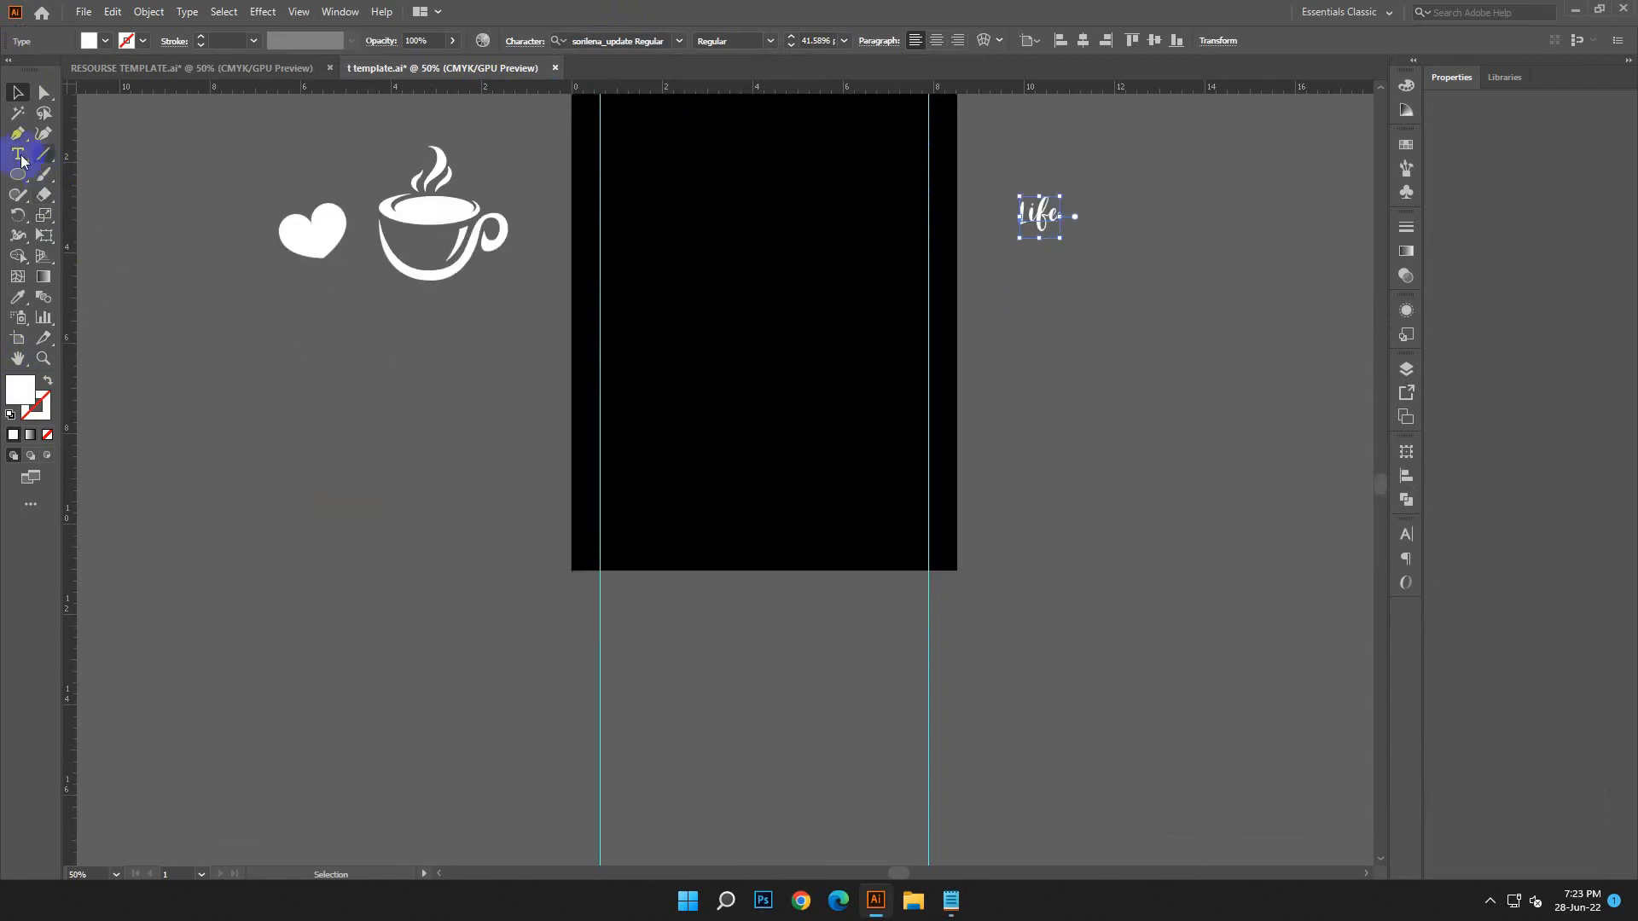
{"action": "left_click", "coordinate": [247, 331]}
{"action": "key", "text": "Escape"}
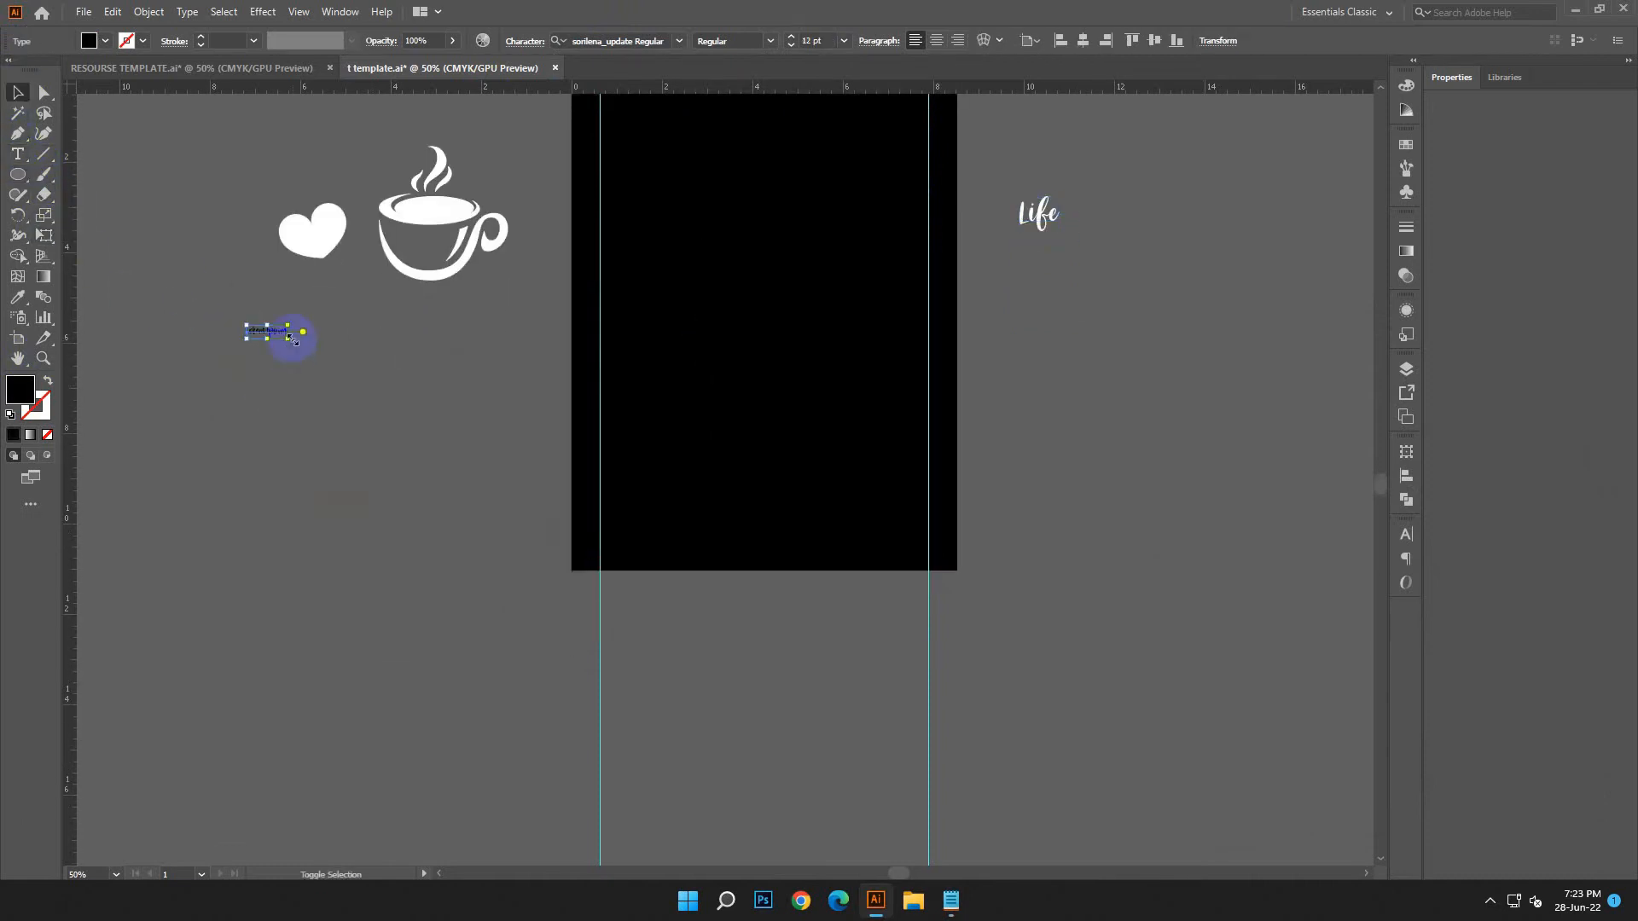
{"action": "left_click_drag", "start_coordinate": [447, 448], "coordinate": [449, 450]}
{"action": "left_click", "coordinate": [679, 41]}
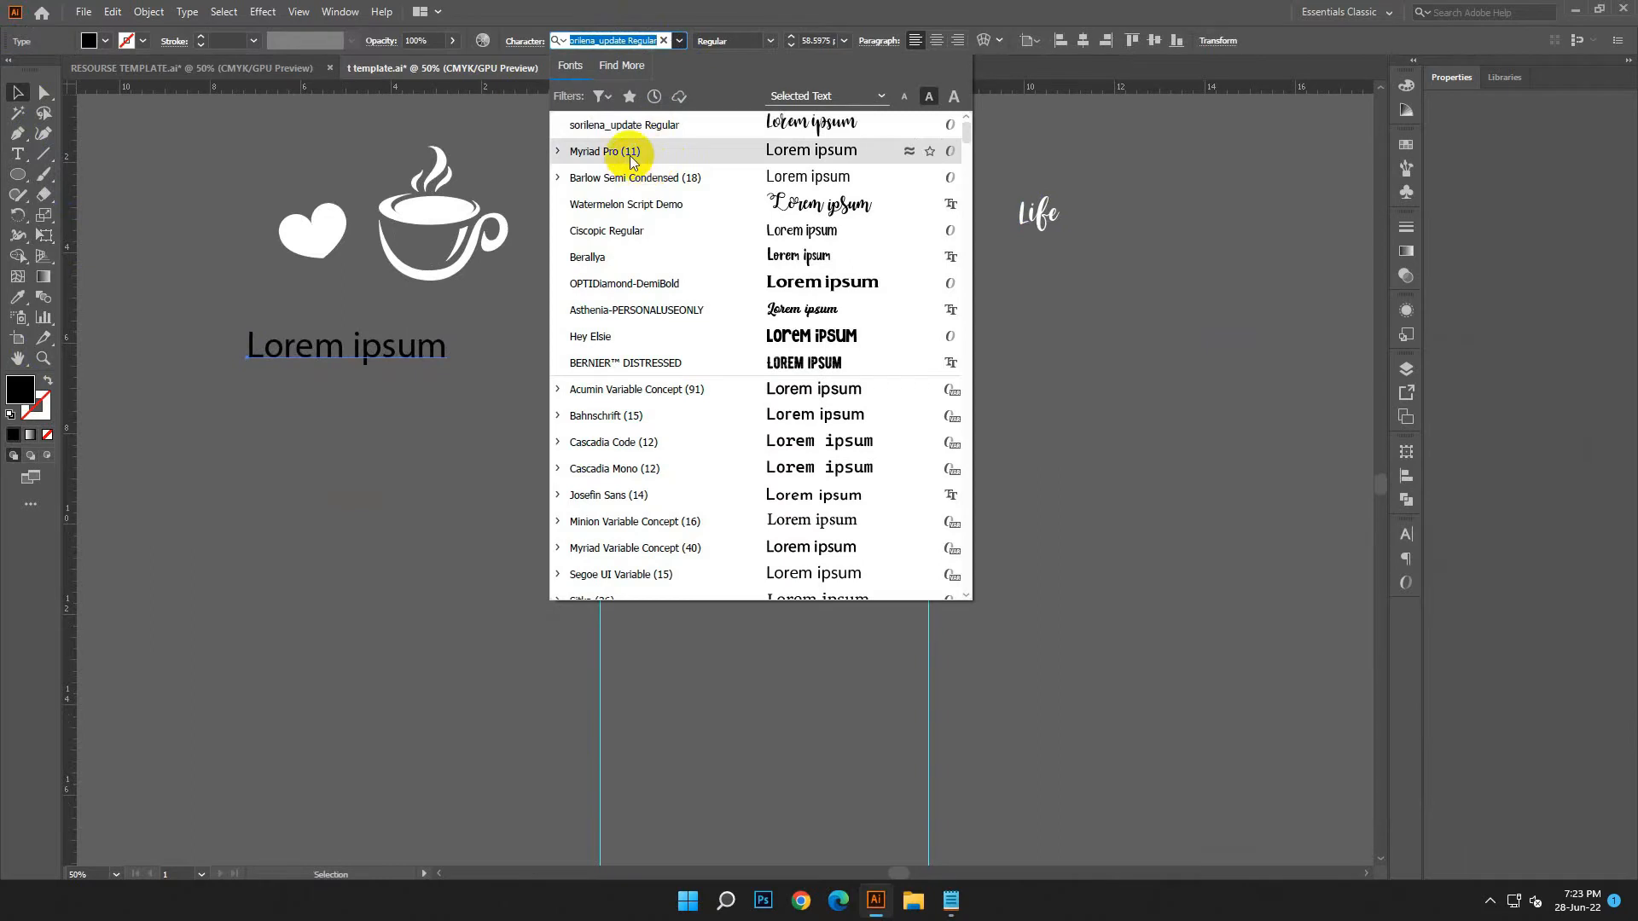
{"action": "left_click", "coordinate": [596, 145]}
{"action": "left_click", "coordinate": [920, 638]}
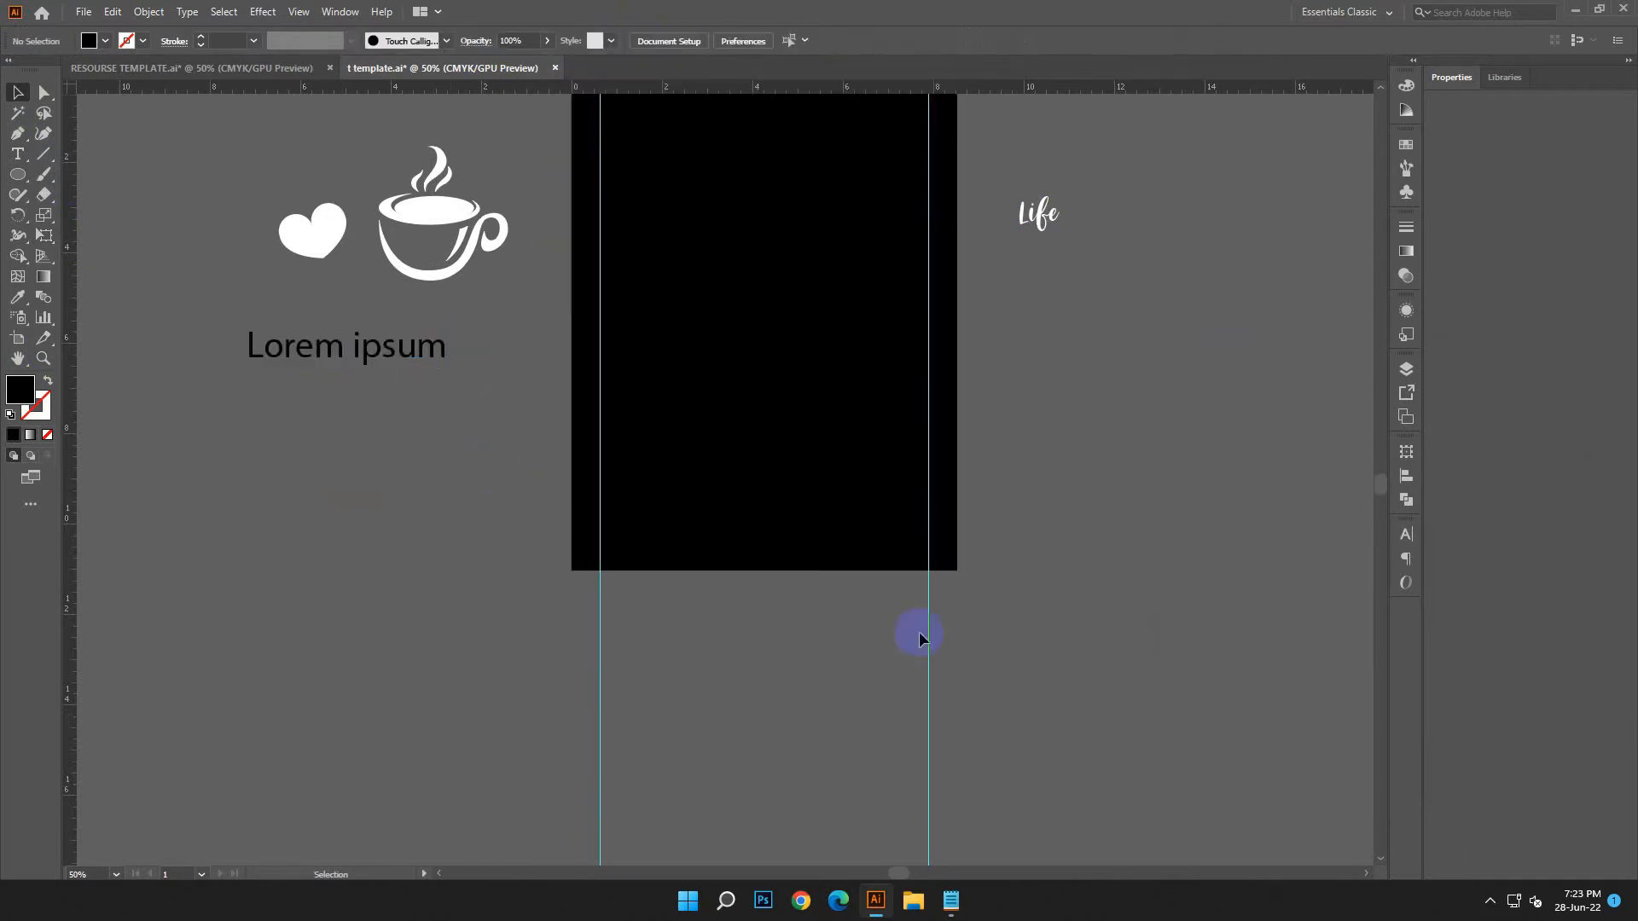
Copy the word HAPPENS from the design text in the Notepad document and return to the artwork.
{"action": "left_click", "coordinate": [963, 904]}
{"action": "left_click_drag", "start_coordinate": [1296, 462], "coordinate": [1193, 469]}
{"action": "right_click", "coordinate": [1246, 468]}
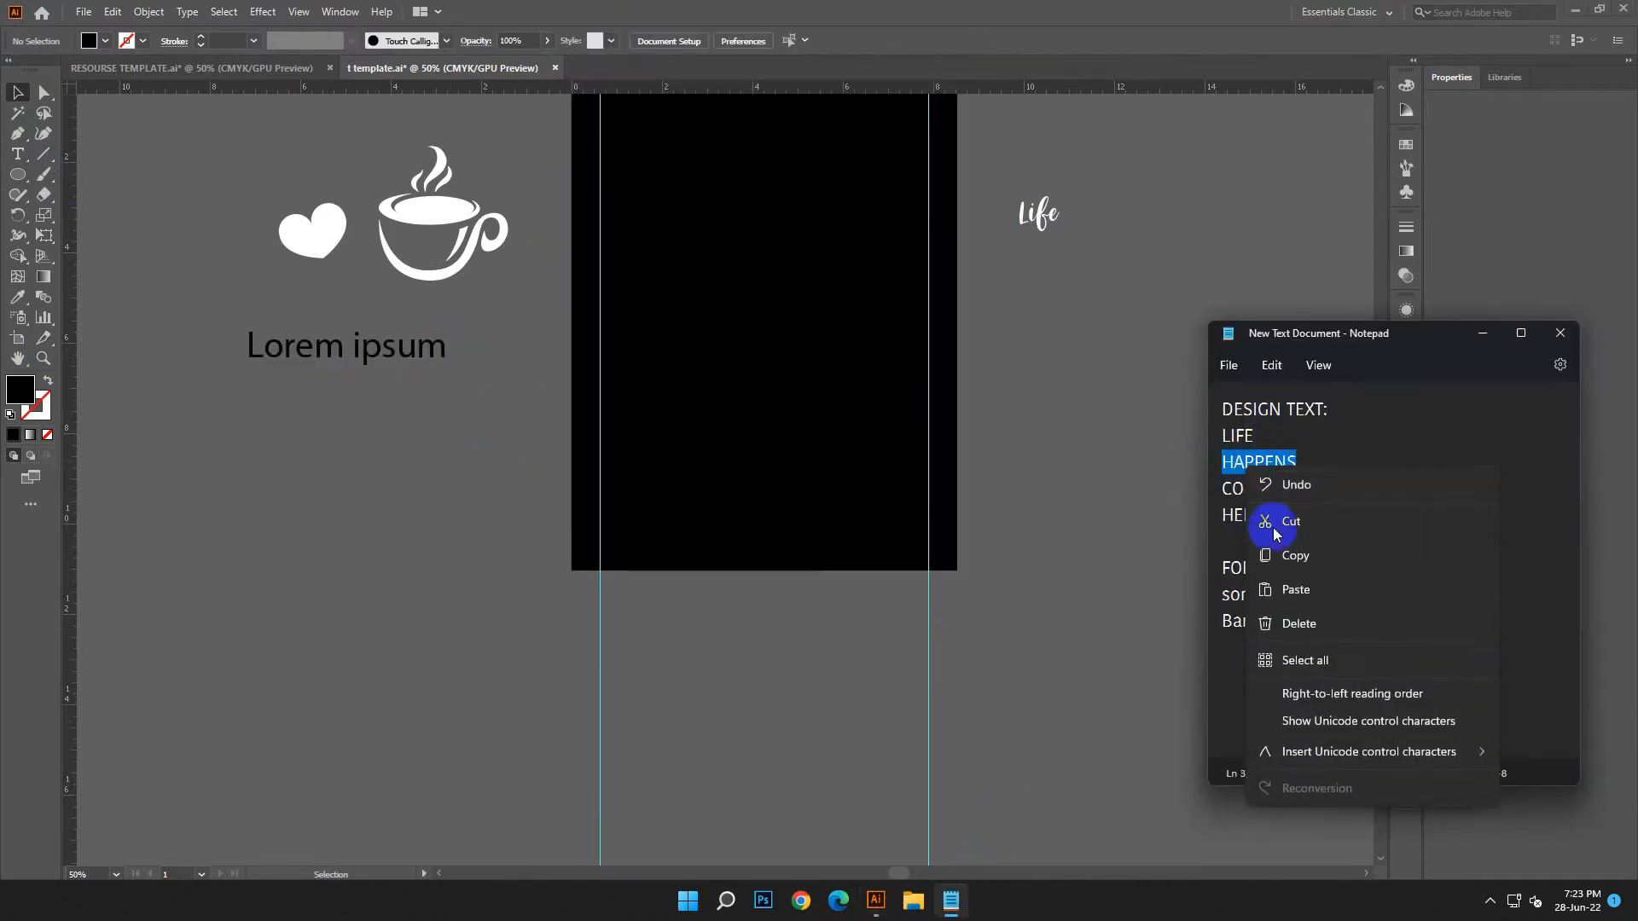
{"action": "left_click", "coordinate": [1279, 551]}
{"action": "left_click", "coordinate": [1483, 332]}
{"action": "left_click", "coordinate": [389, 346]}
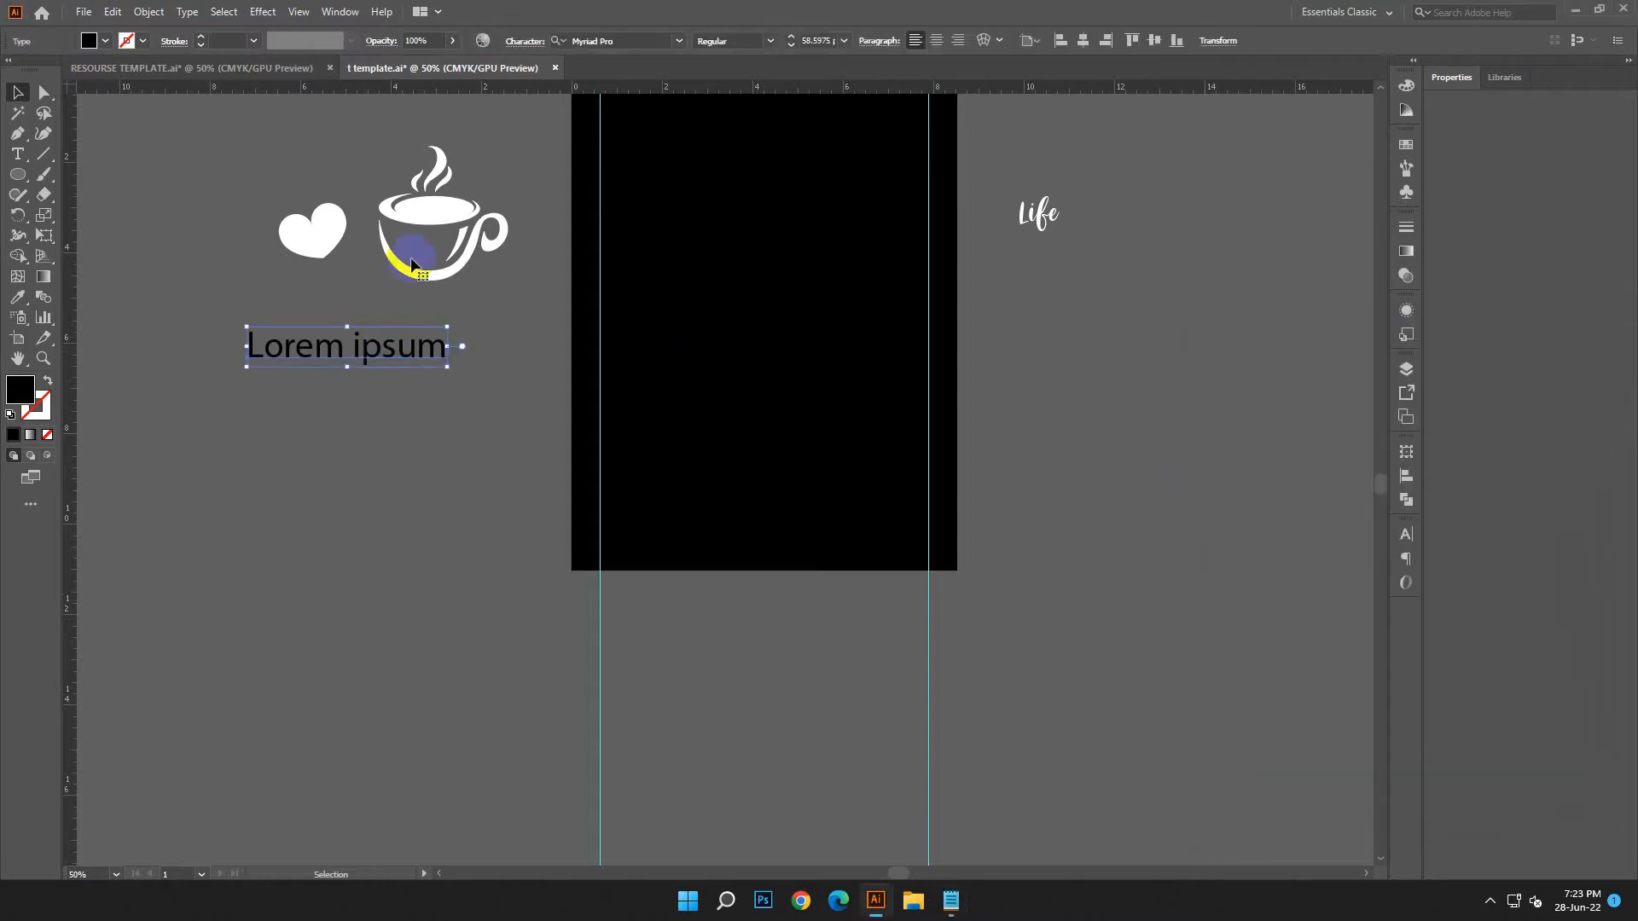
{"action": "right_click", "coordinate": [579, 34]}
{"action": "left_click", "coordinate": [611, 110]}
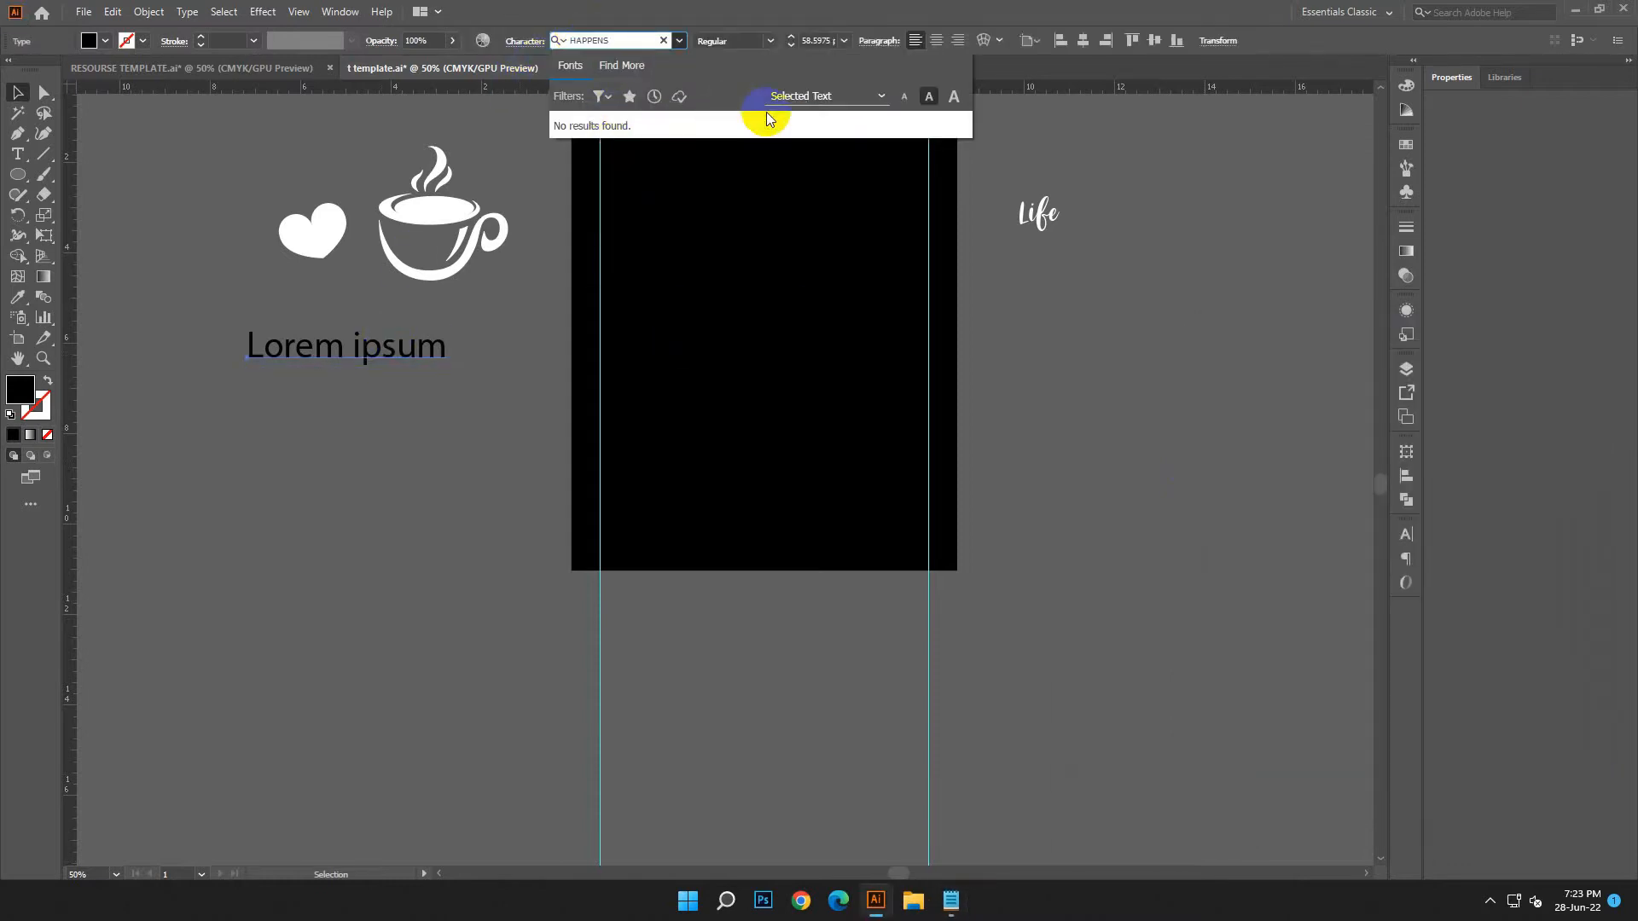
{"action": "left_click", "coordinate": [664, 41]}
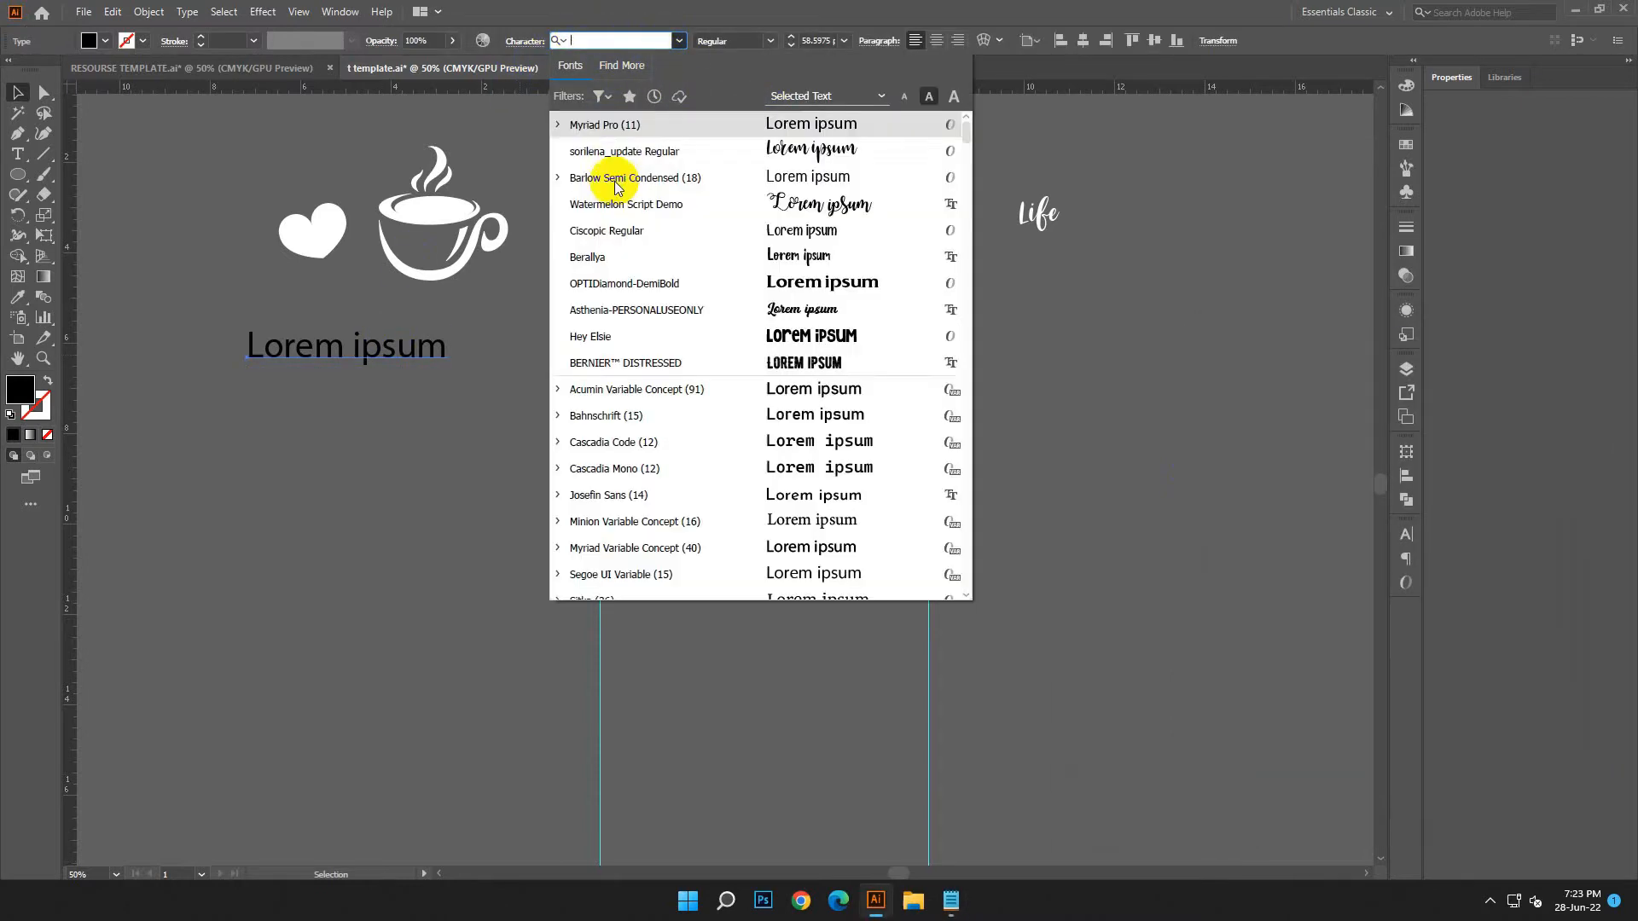
{"action": "left_click", "coordinate": [421, 542]}
Replace the Lorem ipsum placeholder with the copied word HAPPENS.
{"action": "left_click", "coordinate": [367, 348]}
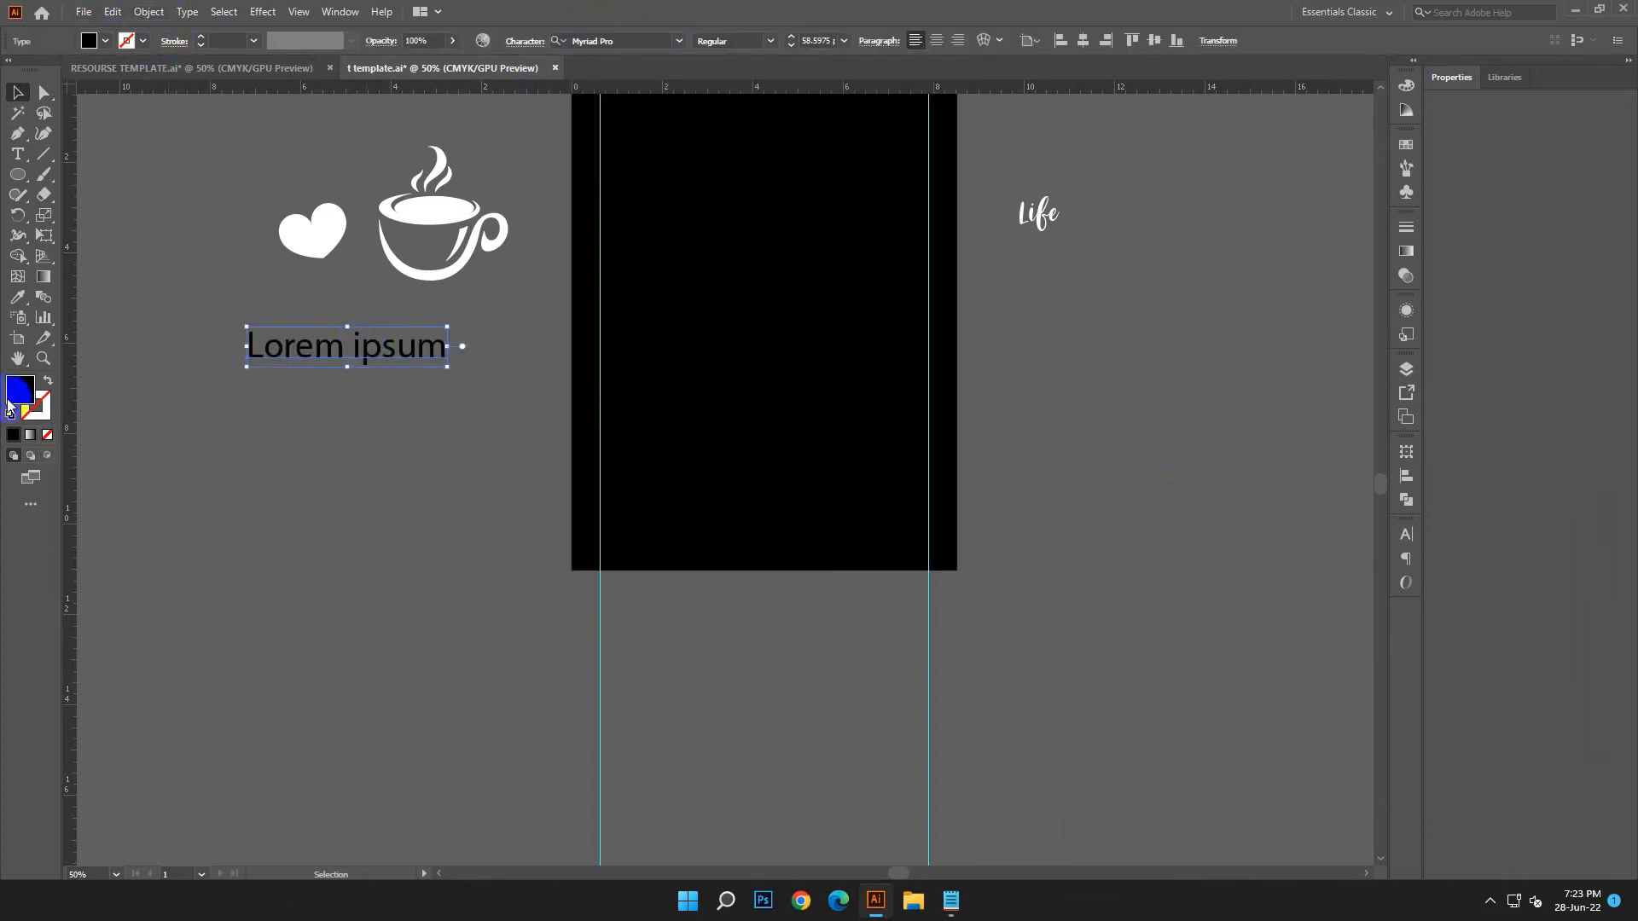
{"action": "left_click_drag", "start_coordinate": [484, 413], "coordinate": [135, 353]}
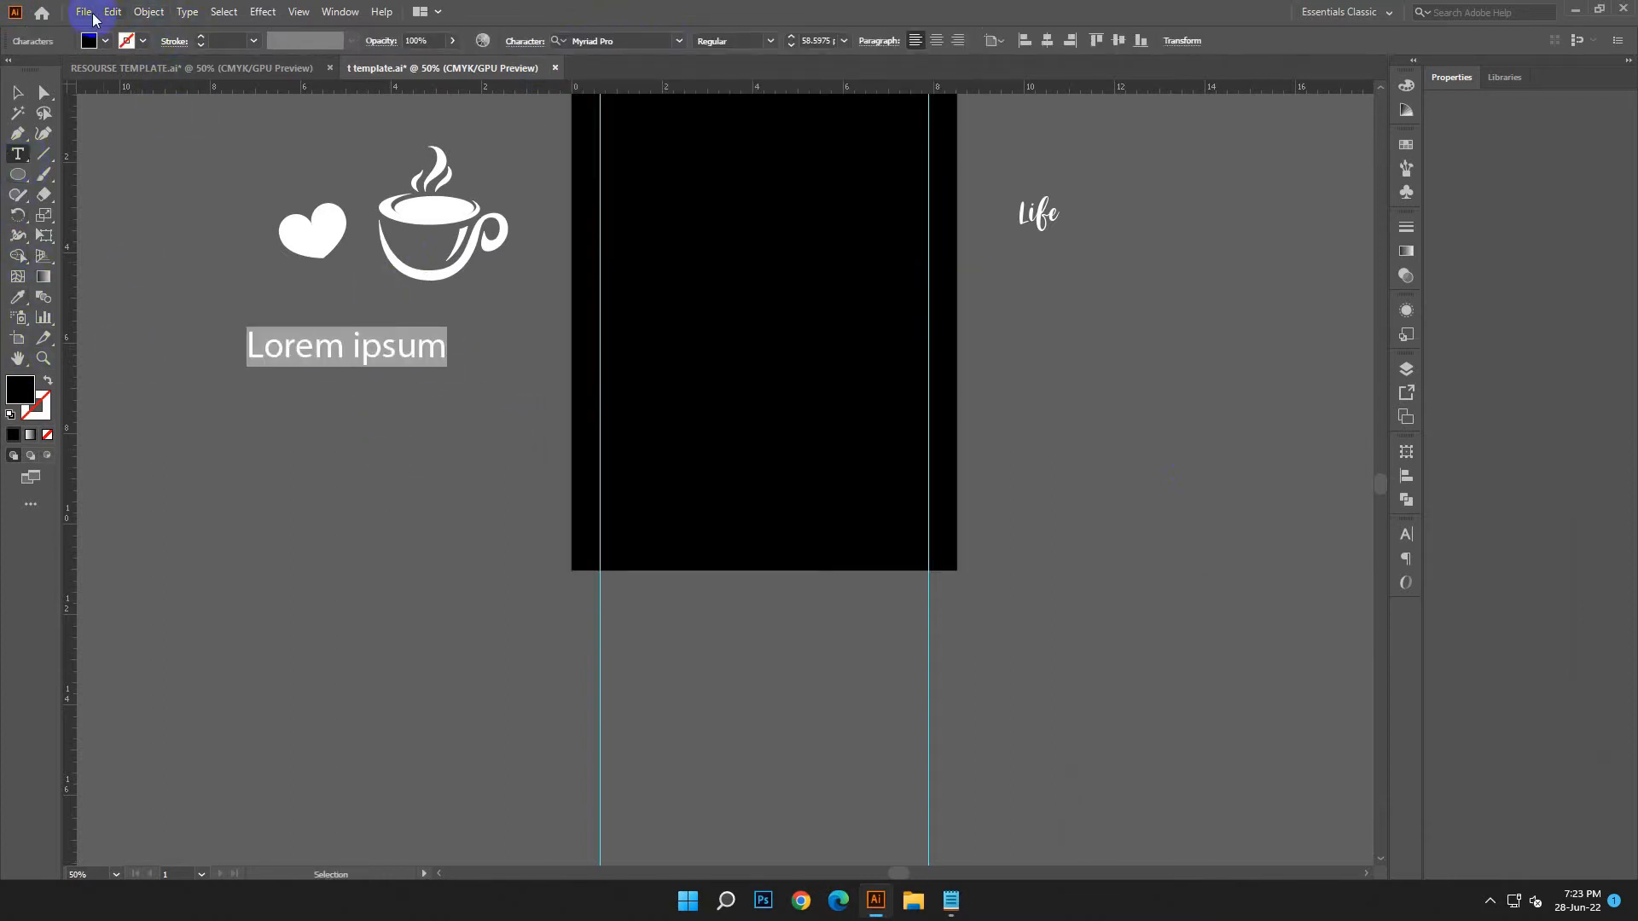
{"action": "left_click", "coordinate": [111, 11]}
{"action": "left_click", "coordinate": [144, 114]}
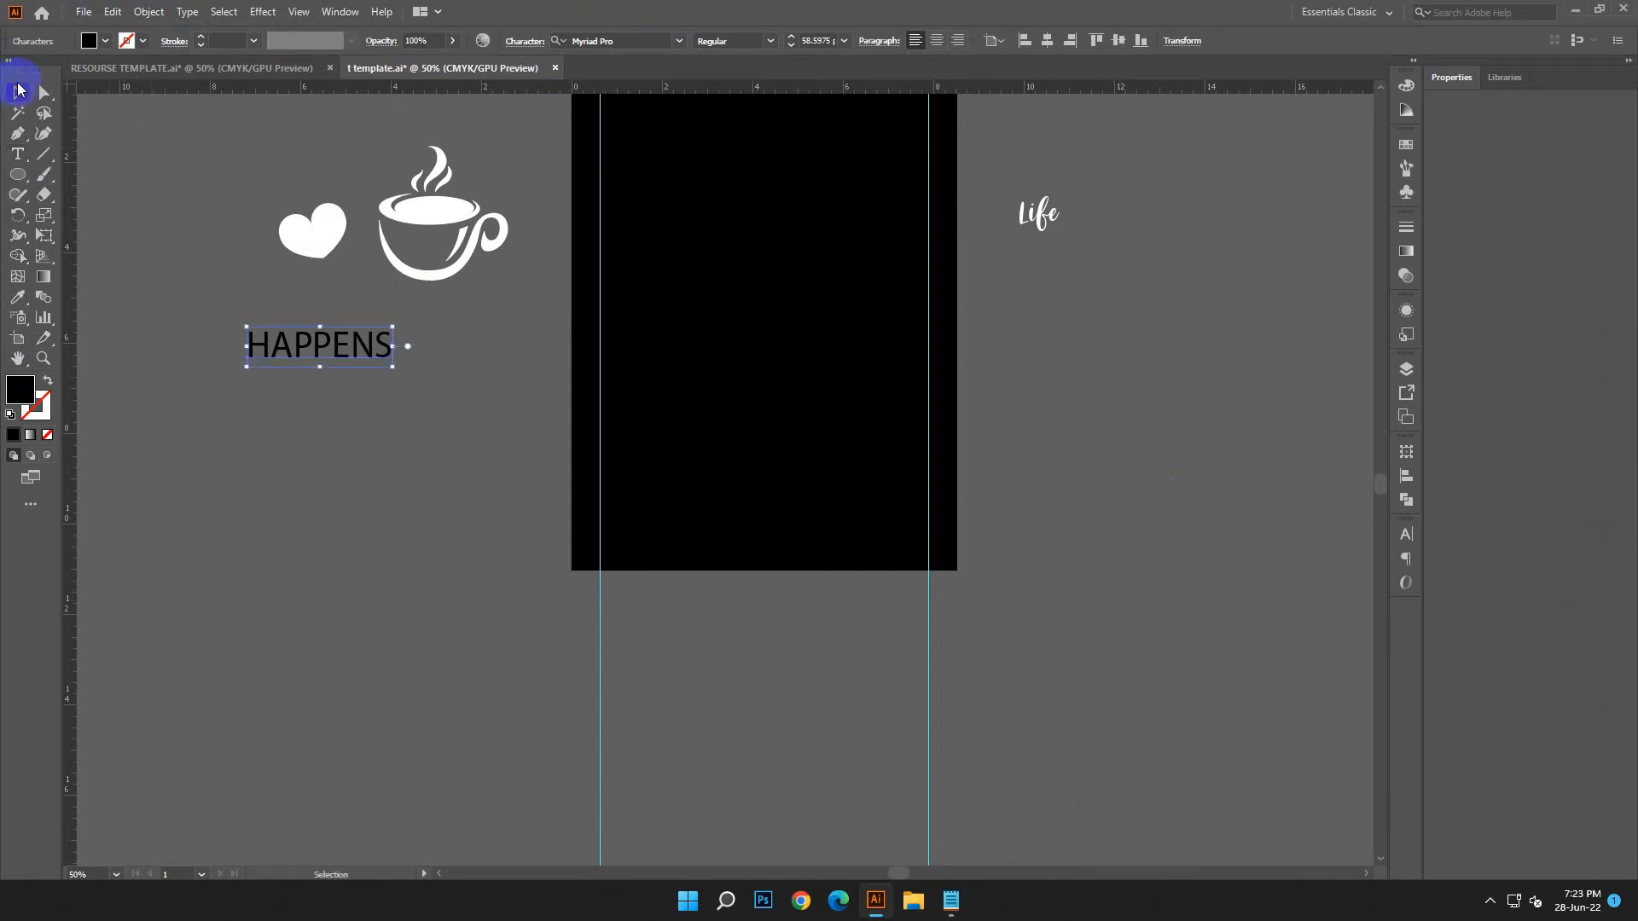
{"action": "left_click", "coordinate": [19, 89]}
Copy the font name Barlow Semi Condensed from the Notepad document and return to the artwork.
{"action": "left_click", "coordinate": [956, 895]}
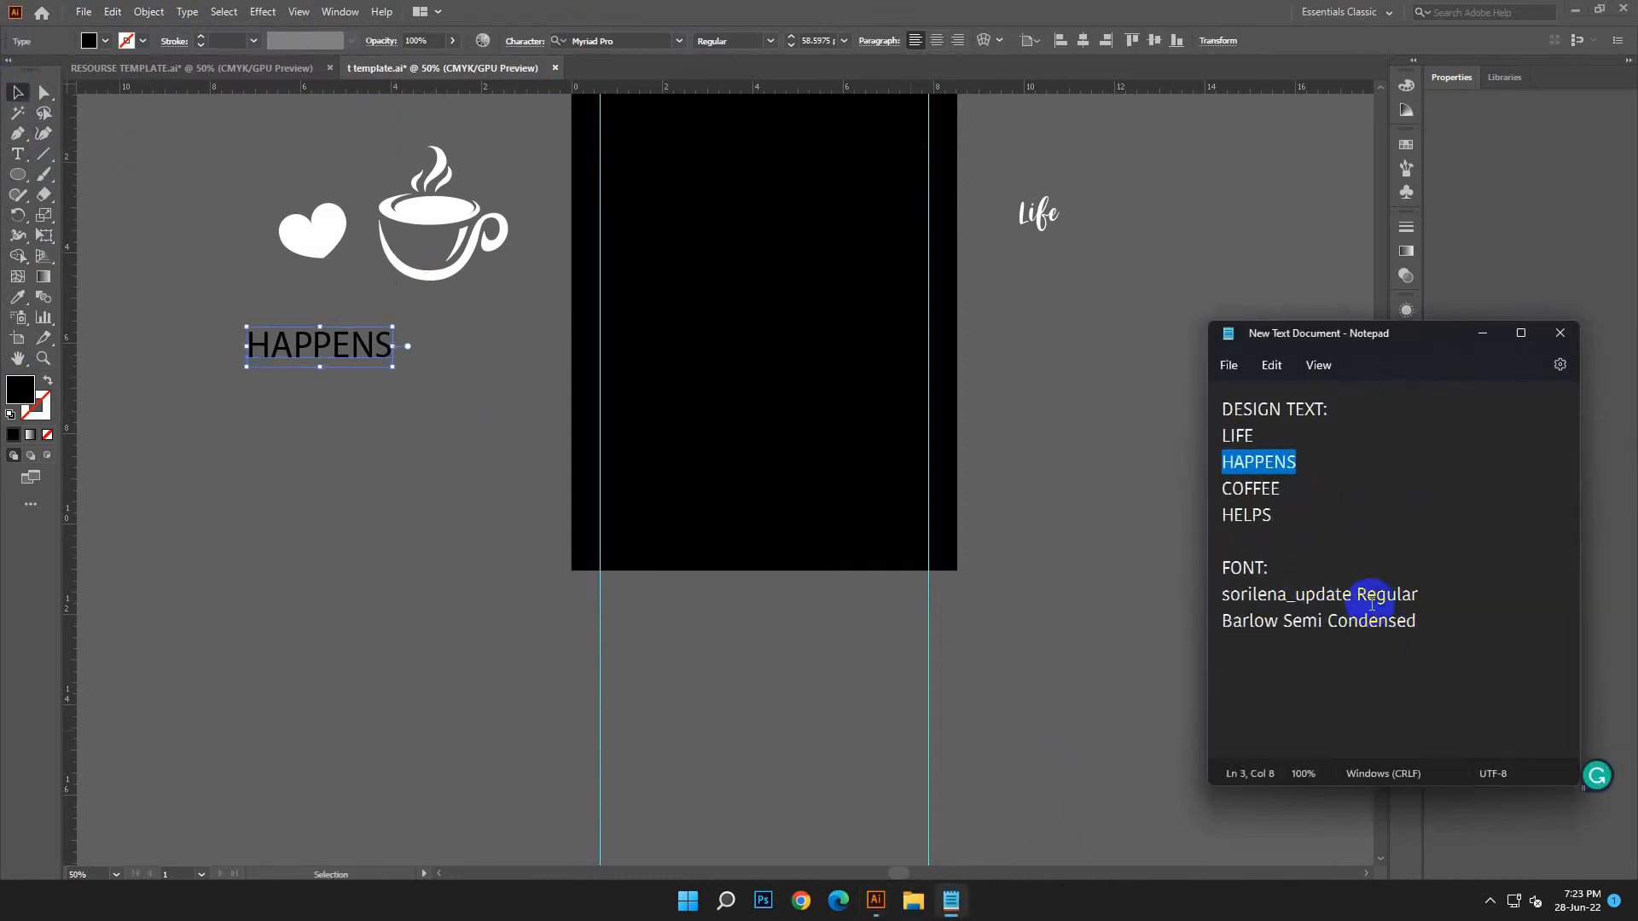
{"action": "left_click_drag", "start_coordinate": [1421, 608], "coordinate": [1191, 640]}
{"action": "right_click", "coordinate": [1288, 627]}
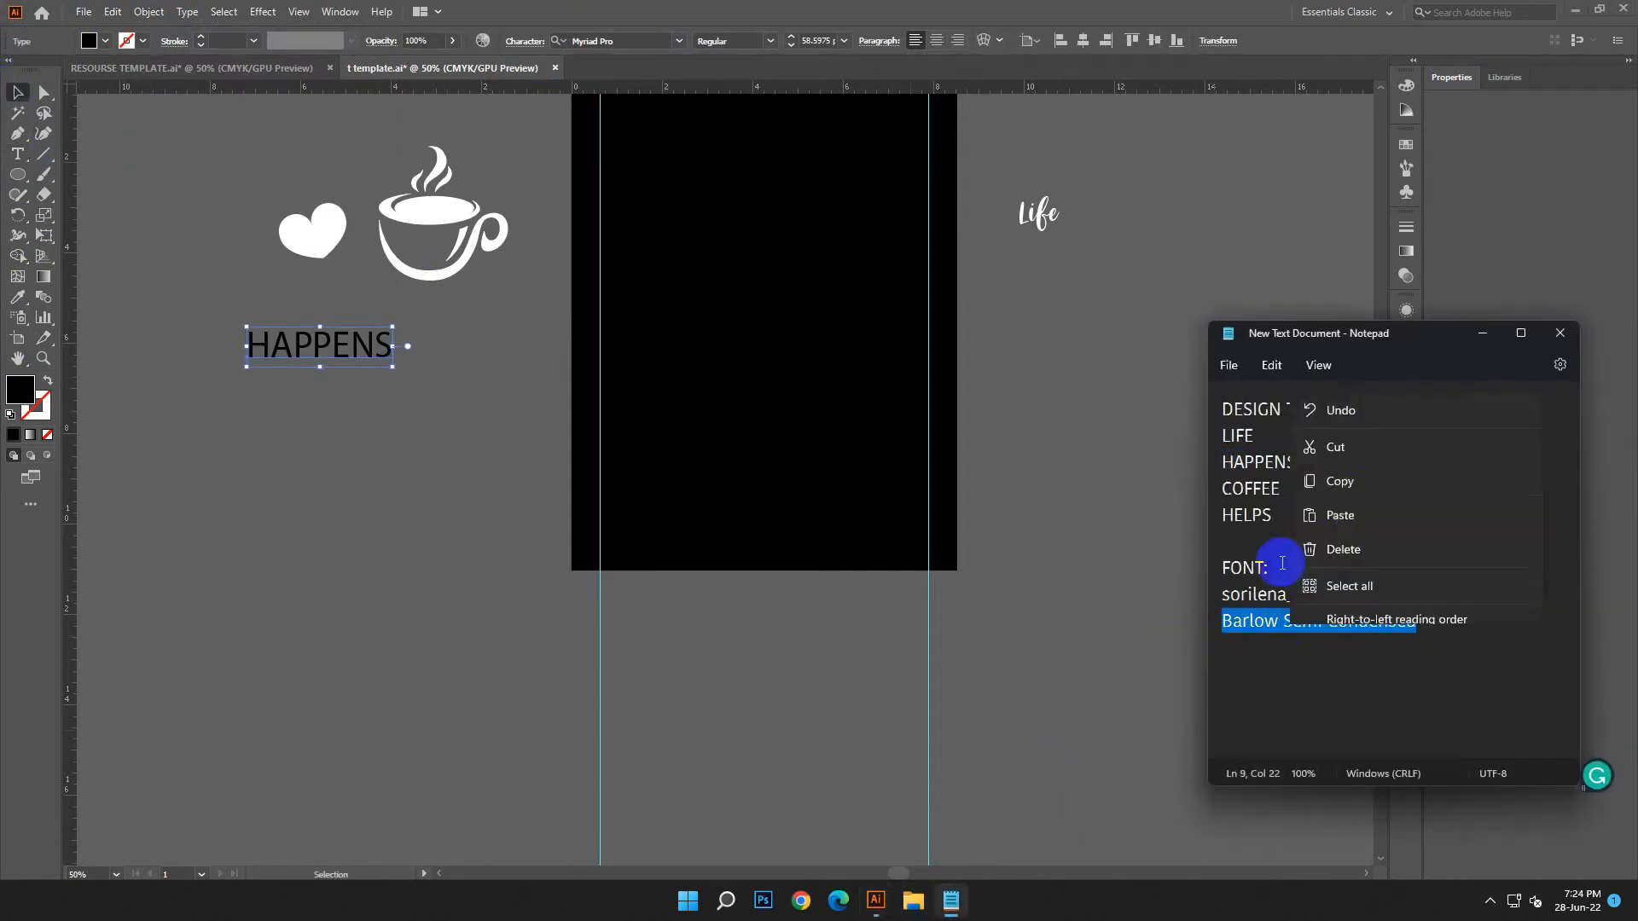
{"action": "left_click", "coordinate": [1342, 369]}
{"action": "left_click", "coordinate": [1479, 335]}
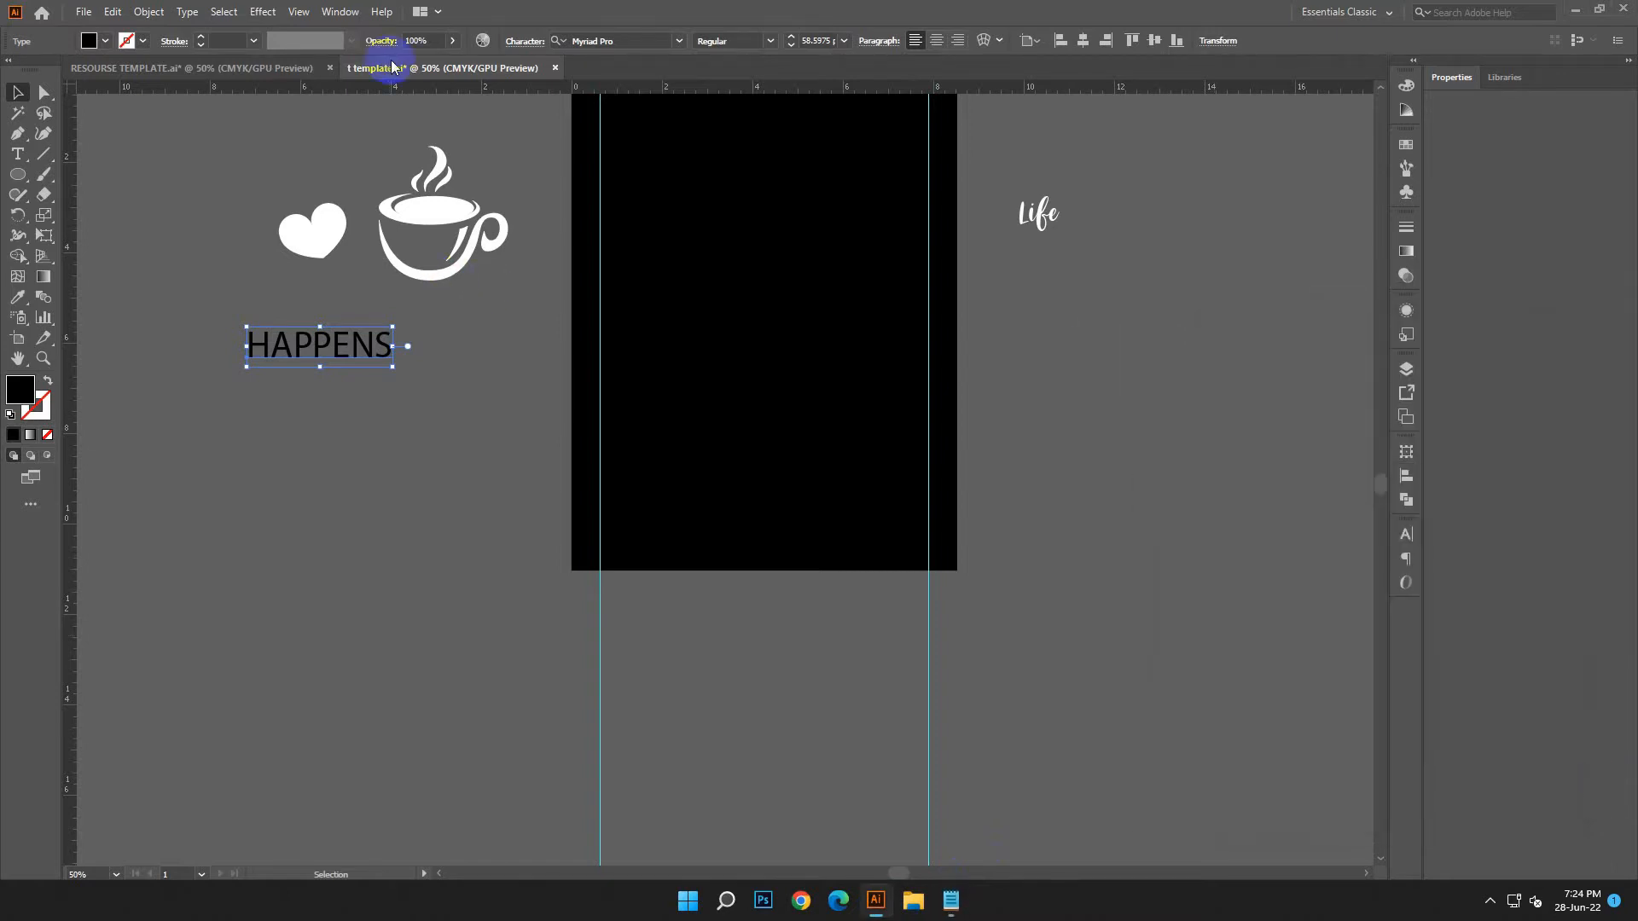
Set the font of the HAPPENS text to Barlow Semi Condensed Black.
{"action": "right_click", "coordinate": [600, 40]}
{"action": "left_click", "coordinate": [629, 104]}
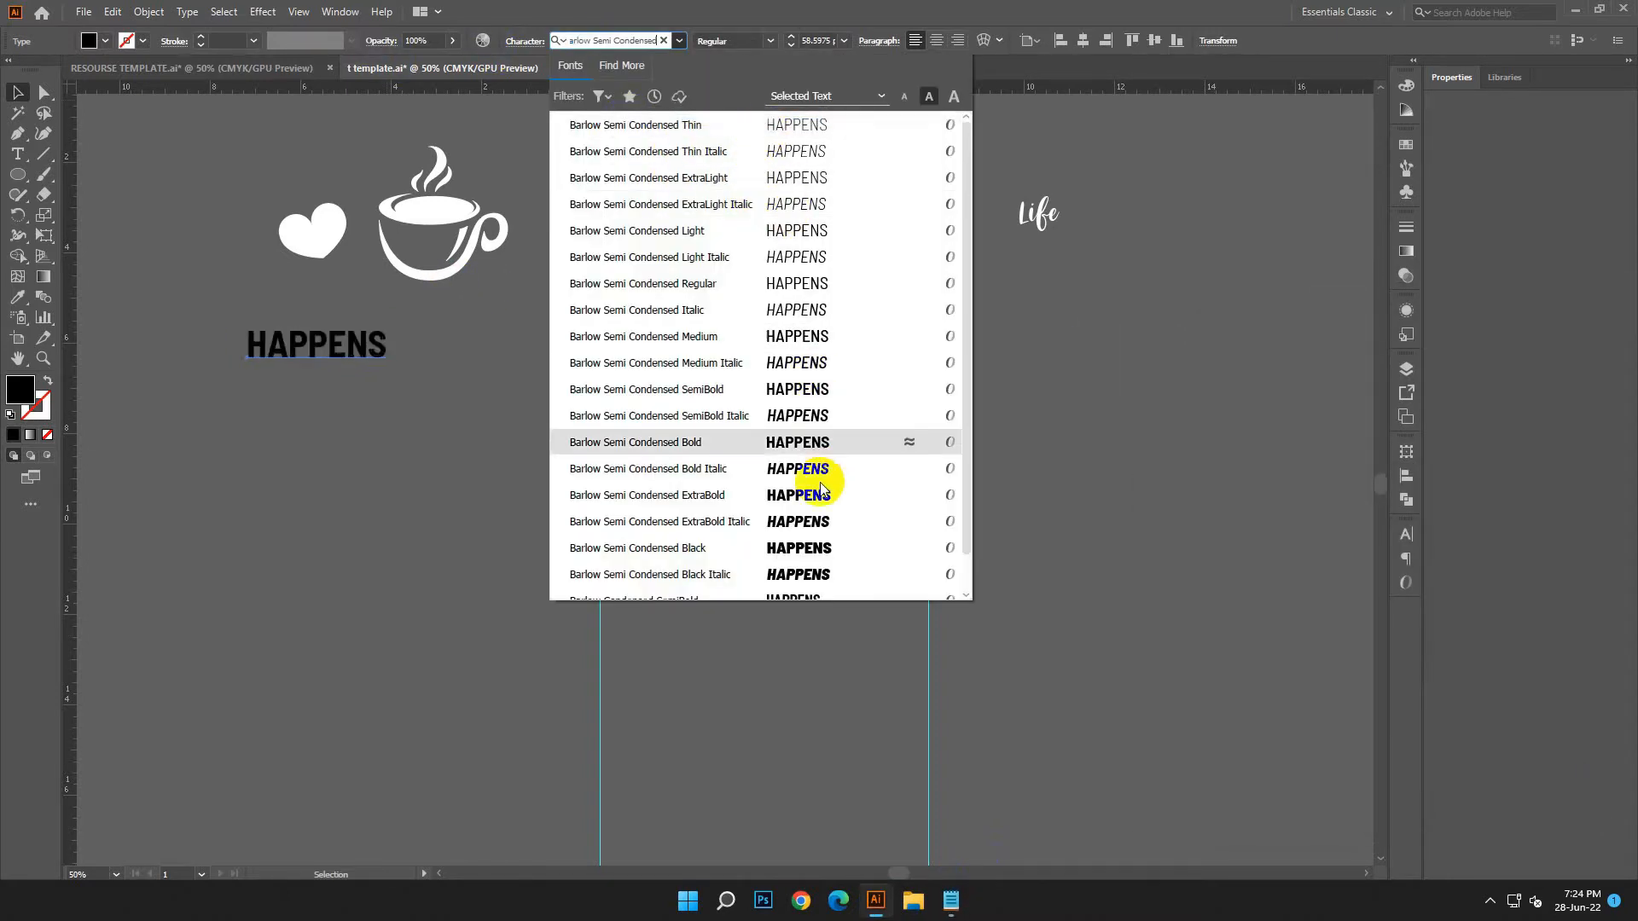
{"action": "left_click", "coordinate": [802, 551]}
{"action": "left_click", "coordinate": [431, 538]}
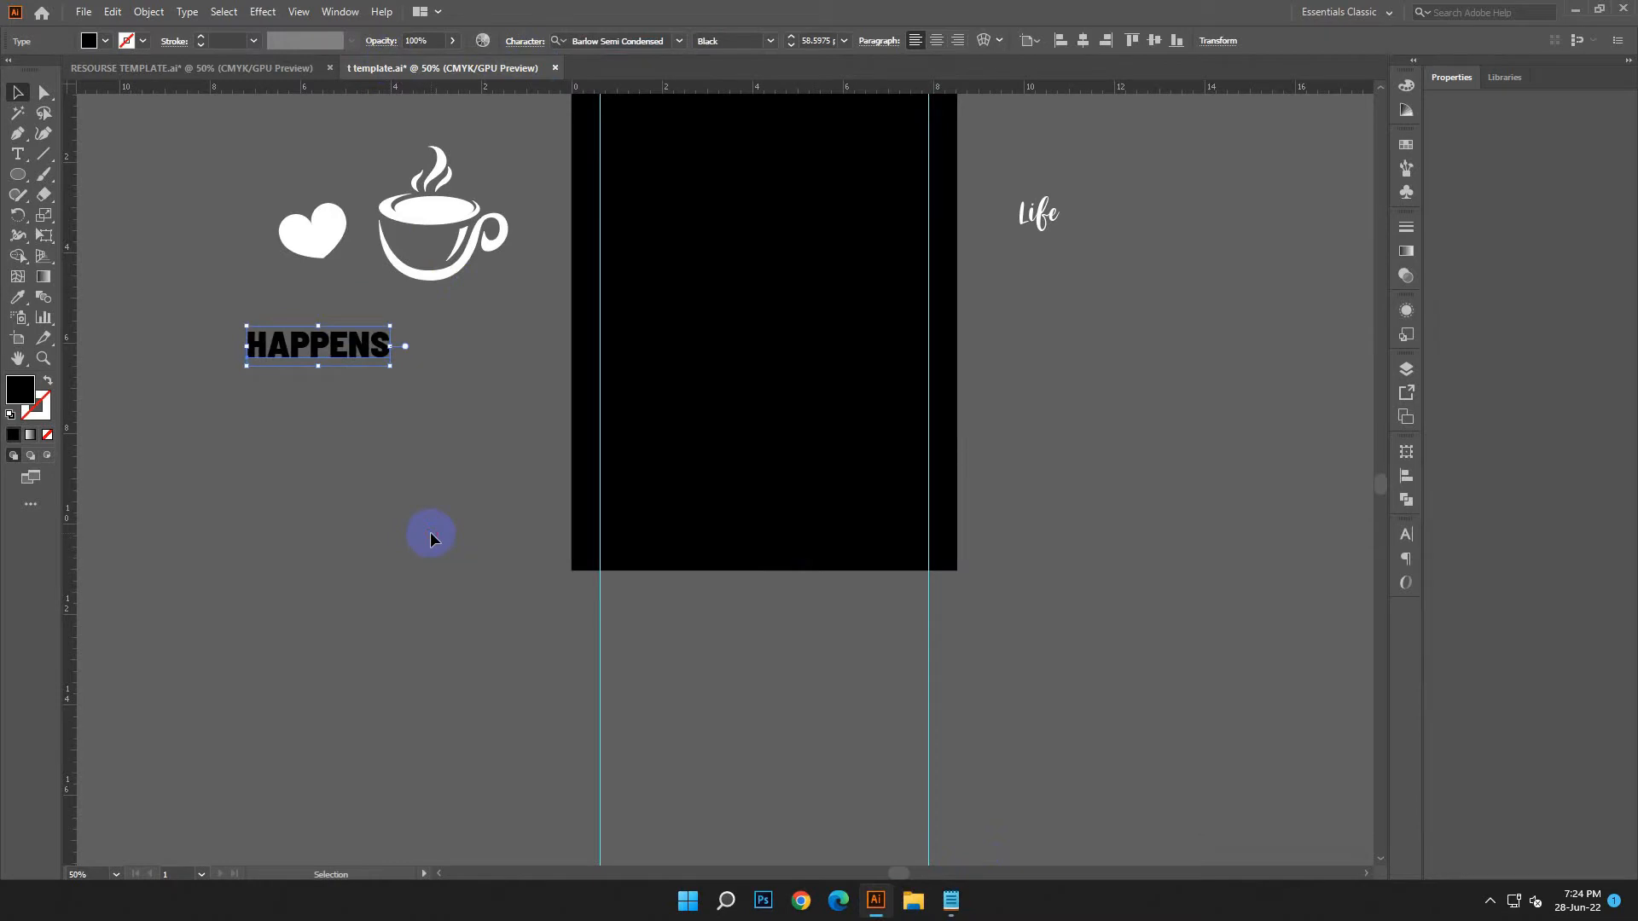
Fill the HAPPENS text with white (FFFFFF).
{"action": "left_click", "coordinate": [337, 367]}
{"action": "double_click", "coordinate": [21, 390]}
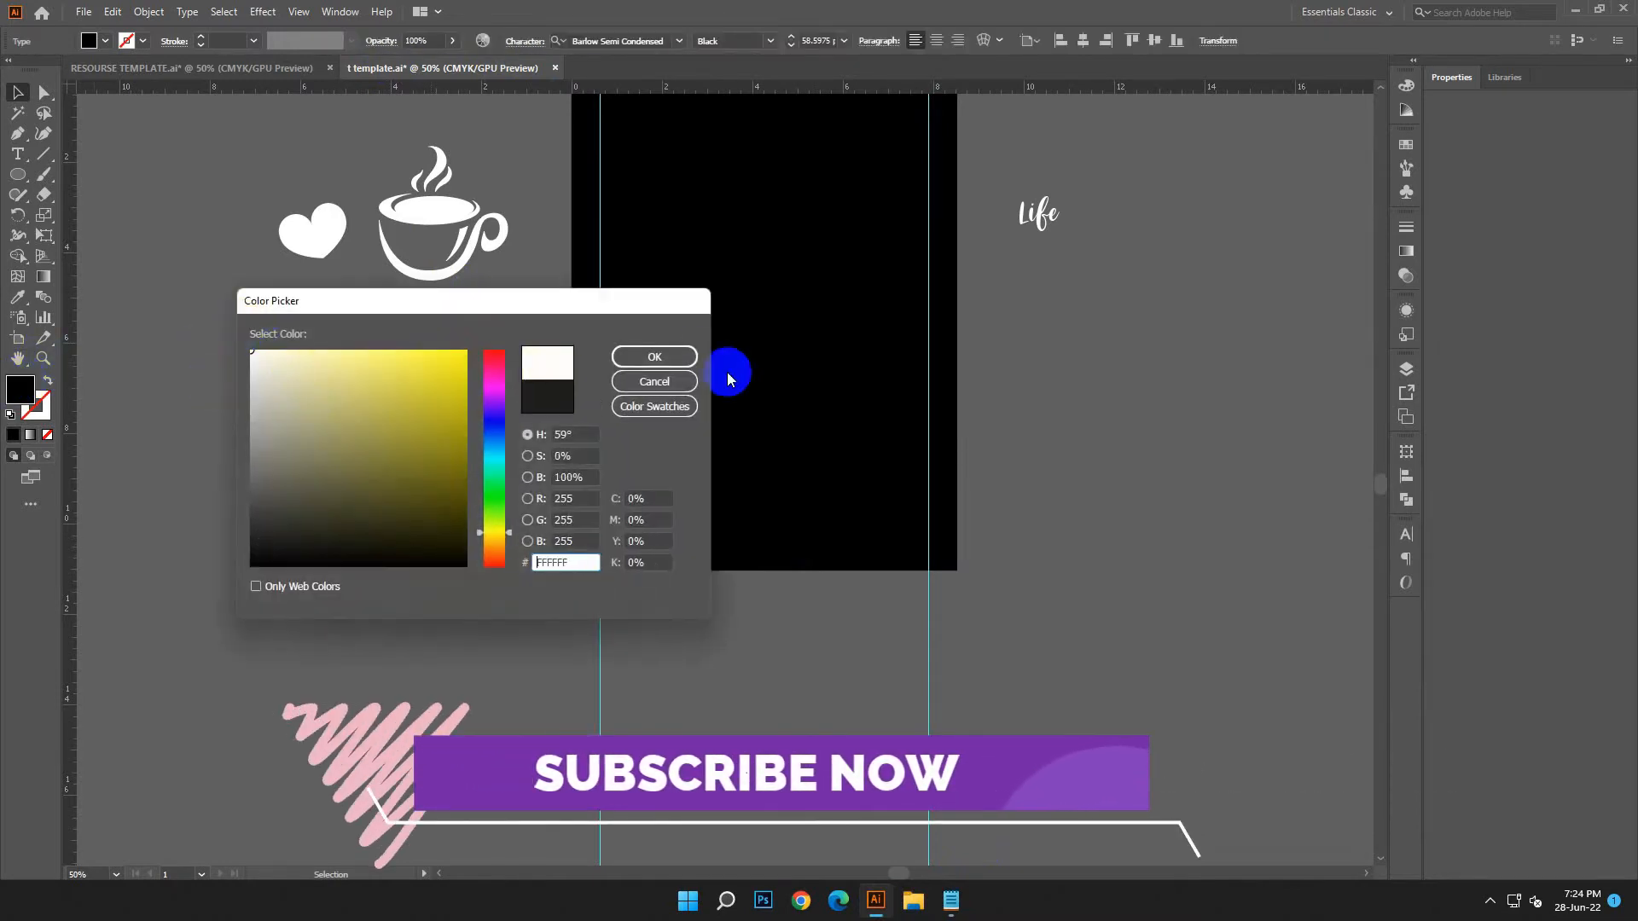
{"action": "left_click", "coordinate": [674, 358]}
{"action": "left_click", "coordinate": [1112, 415]}
Place a copy of Life below the HAPPENS text beside the artboard, and a copy of HAPPENS on the black artboard.
{"action": "left_click_drag", "start_coordinate": [1039, 215], "coordinate": [278, 437], "text": "alt"}
{"action": "mouse_move", "coordinate": [369, 352]}
{"action": "left_mouse_down"}
{"action": "mouse_move", "coordinate": [756, 307]}
{"action": "mouse_move", "coordinate": [801, 239]}
{"action": "mouse_move", "coordinate": [391, 348]}
{"action": "left_mouse_up"}
{"action": "left_click", "coordinate": [1015, 413]}
{"action": "scroll", "coordinate": [1015, 413], "scroll_direction": "up", "scroll_amount": 1}
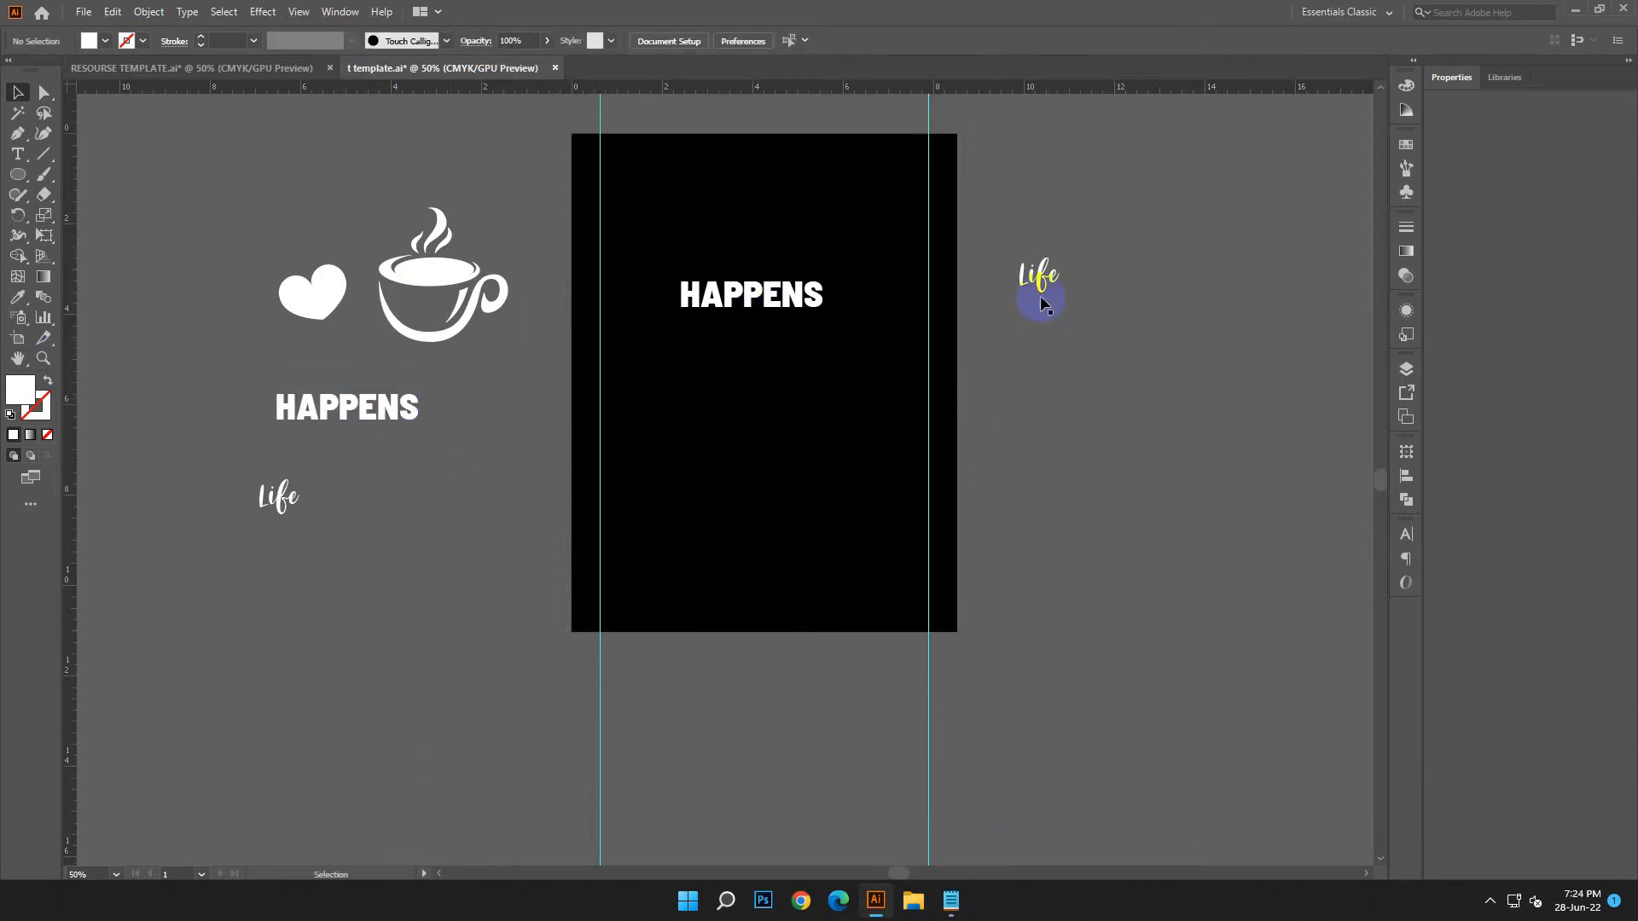
Enlarge HAPPENS on the artboard to span the width between the two vertical guides, with Life placed above it.
{"action": "left_click", "coordinate": [763, 295]}
{"action": "left_click_drag", "start_coordinate": [824, 318], "coordinate": [889, 385], "text": "alt+shift"}
{"action": "left_click_drag", "start_coordinate": [834, 287], "coordinate": [825, 311]}
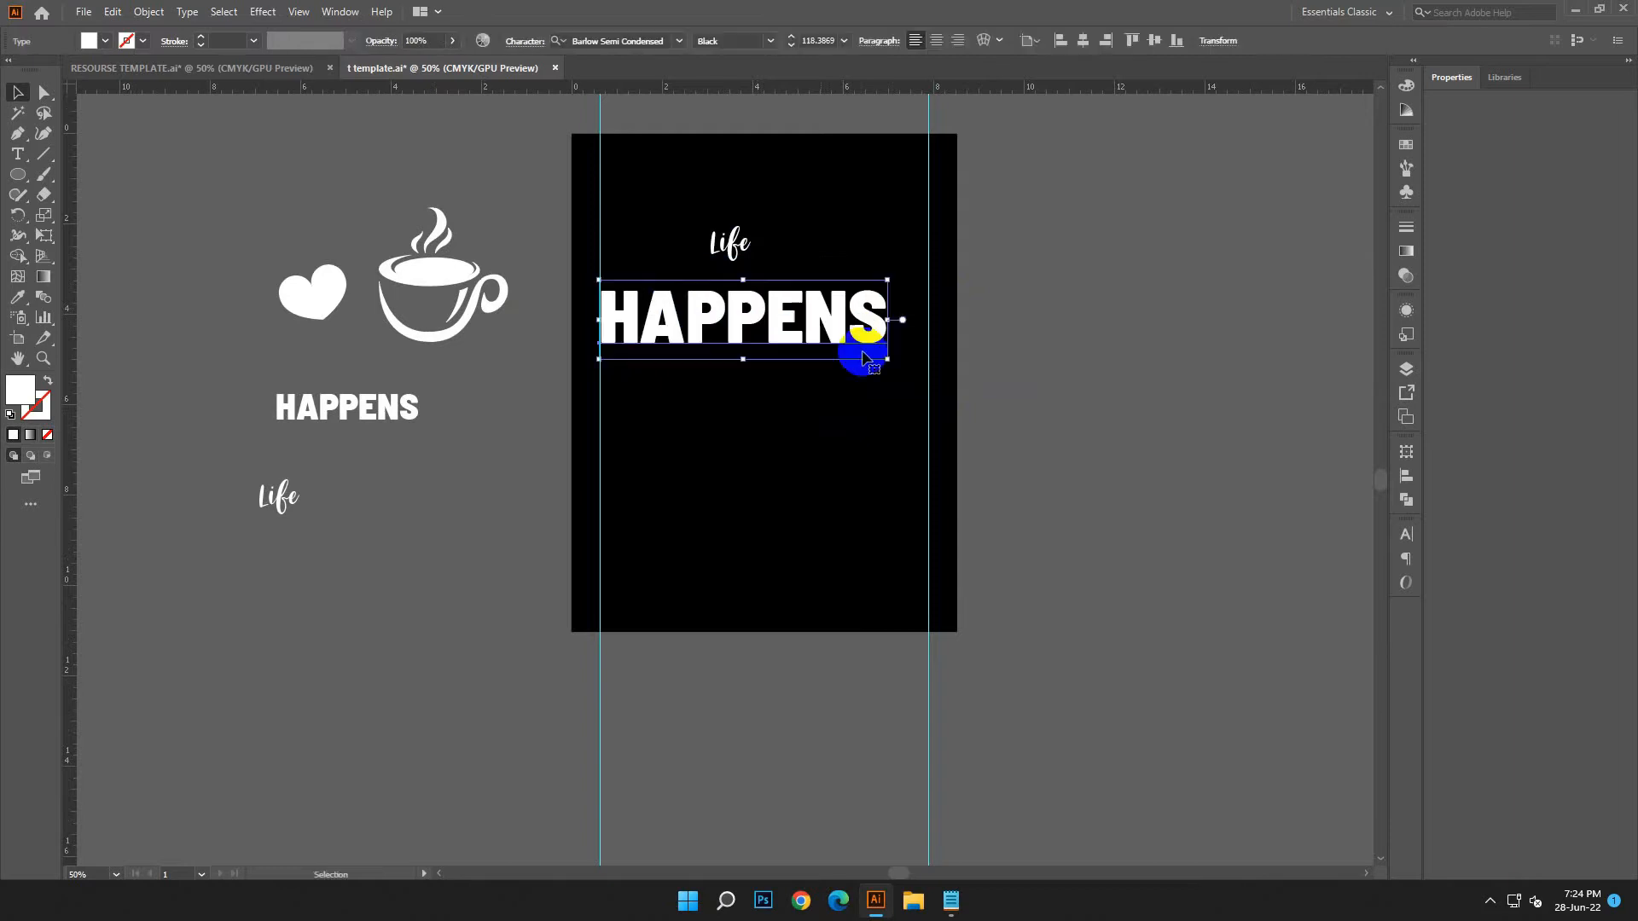
{"action": "left_click_drag", "start_coordinate": [900, 365], "coordinate": [932, 375], "text": "shift"}
{"action": "left_click", "coordinate": [1005, 416]}
Enlarge the Life text above HAPPENS to about 135.8 pt.
{"action": "left_click", "coordinate": [741, 254]}
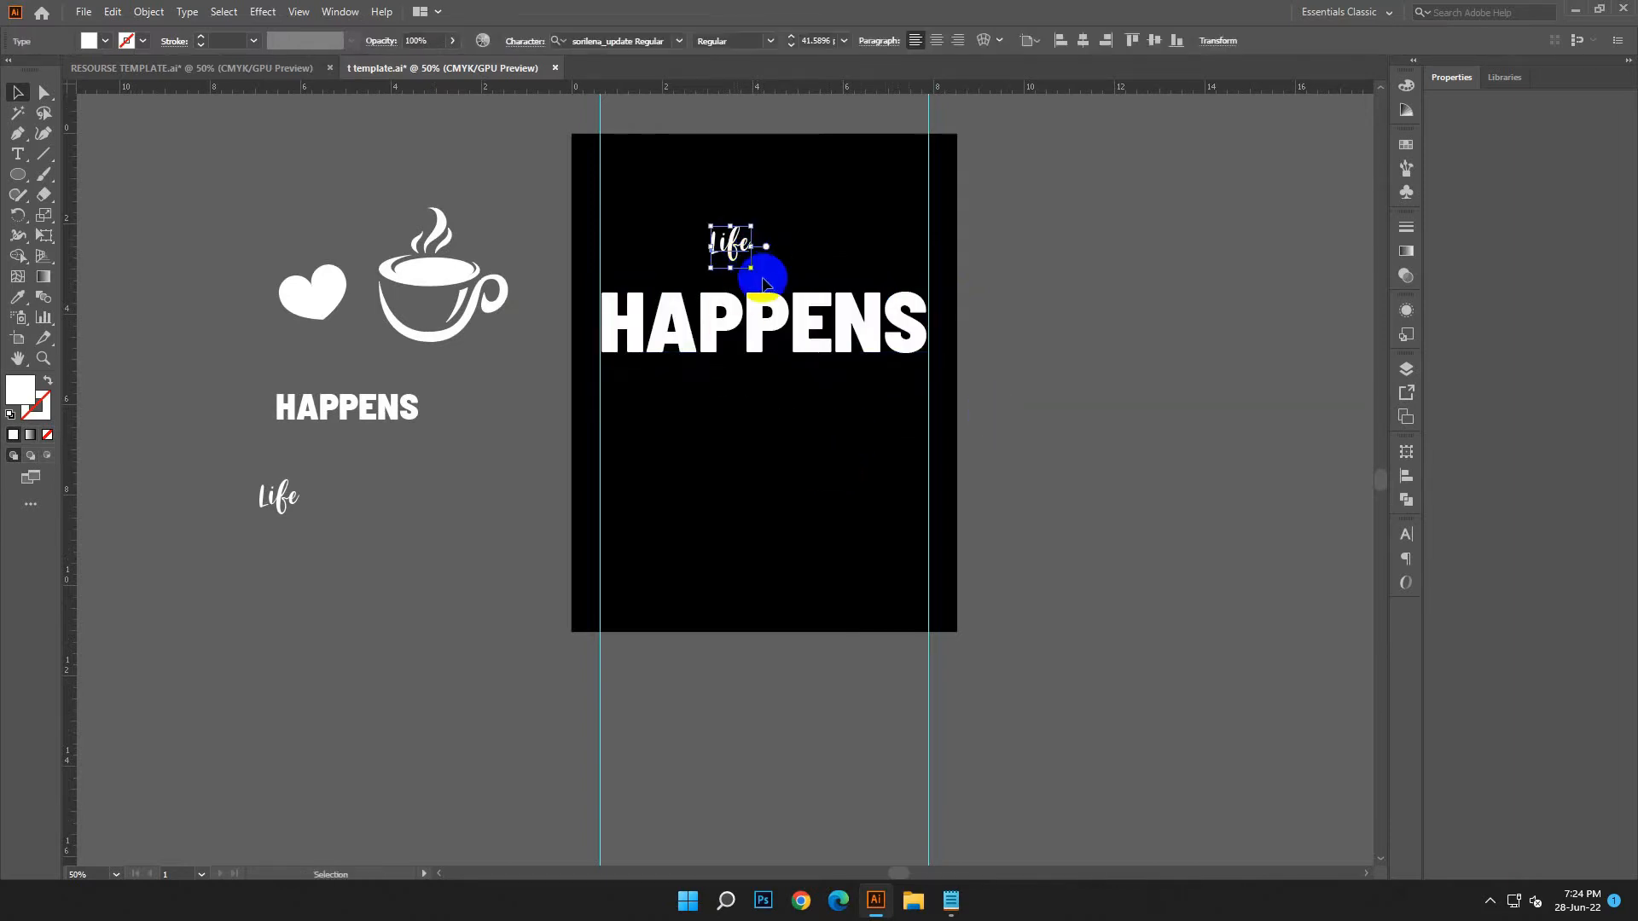
{"action": "mouse_move", "coordinate": [775, 281]}
{"action": "left_mouse_down", "text": "shift"}
{"action": "mouse_move", "coordinate": [795, 313]}
{"action": "mouse_move", "coordinate": [780, 271]}
{"action": "left_mouse_up", "text": "shift"}
{"action": "left_click", "coordinate": [758, 263]}
{"action": "left_click", "coordinate": [746, 252]}
{"action": "left_click", "coordinate": [858, 268]}
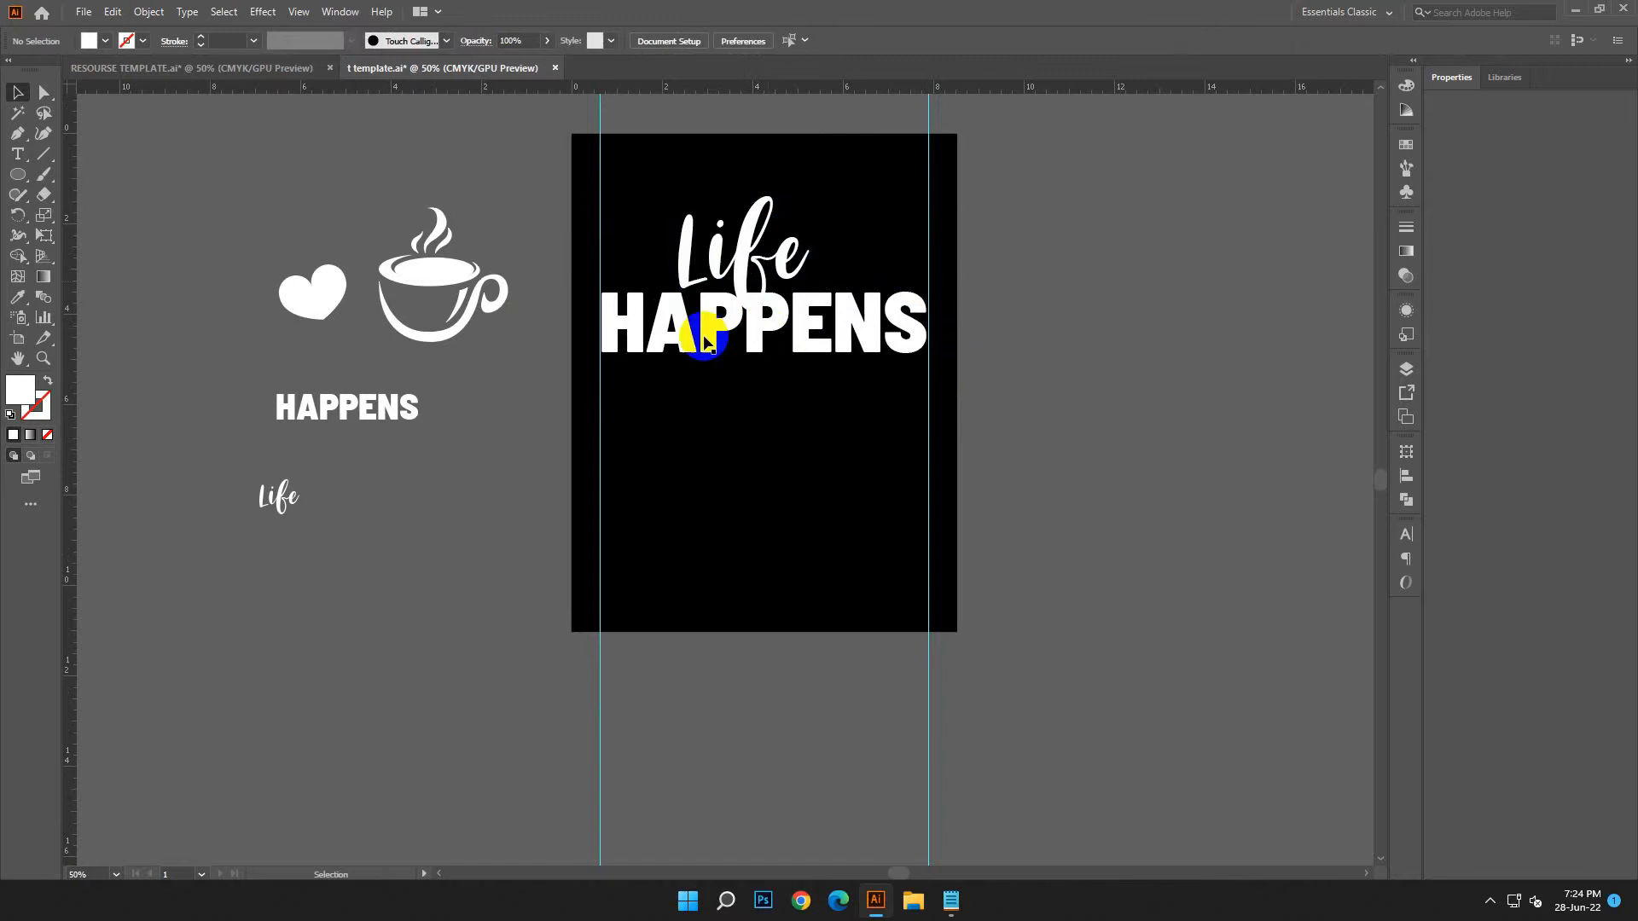
Place the heart to the left of Life and add a vertically reflected copy of it on the other side.
{"action": "left_click_drag", "start_coordinate": [314, 291], "coordinate": [632, 249]}
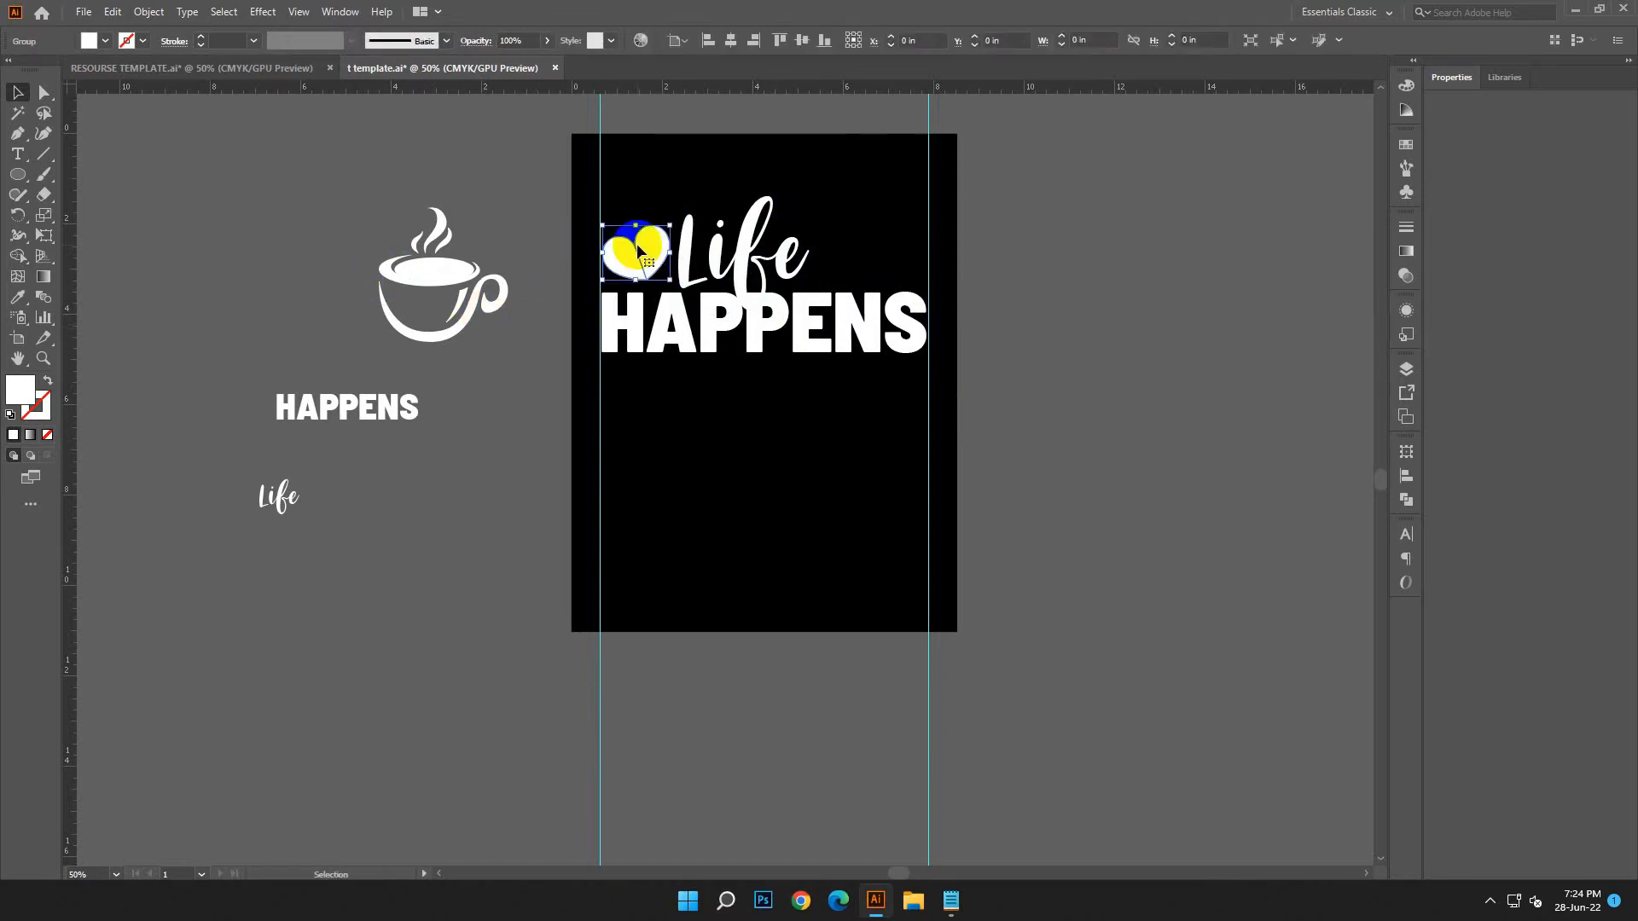
{"action": "right_click", "coordinate": [637, 247]}
{"action": "mouse_move", "coordinate": [774, 444]}
{"action": "left_click", "coordinate": [885, 504]}
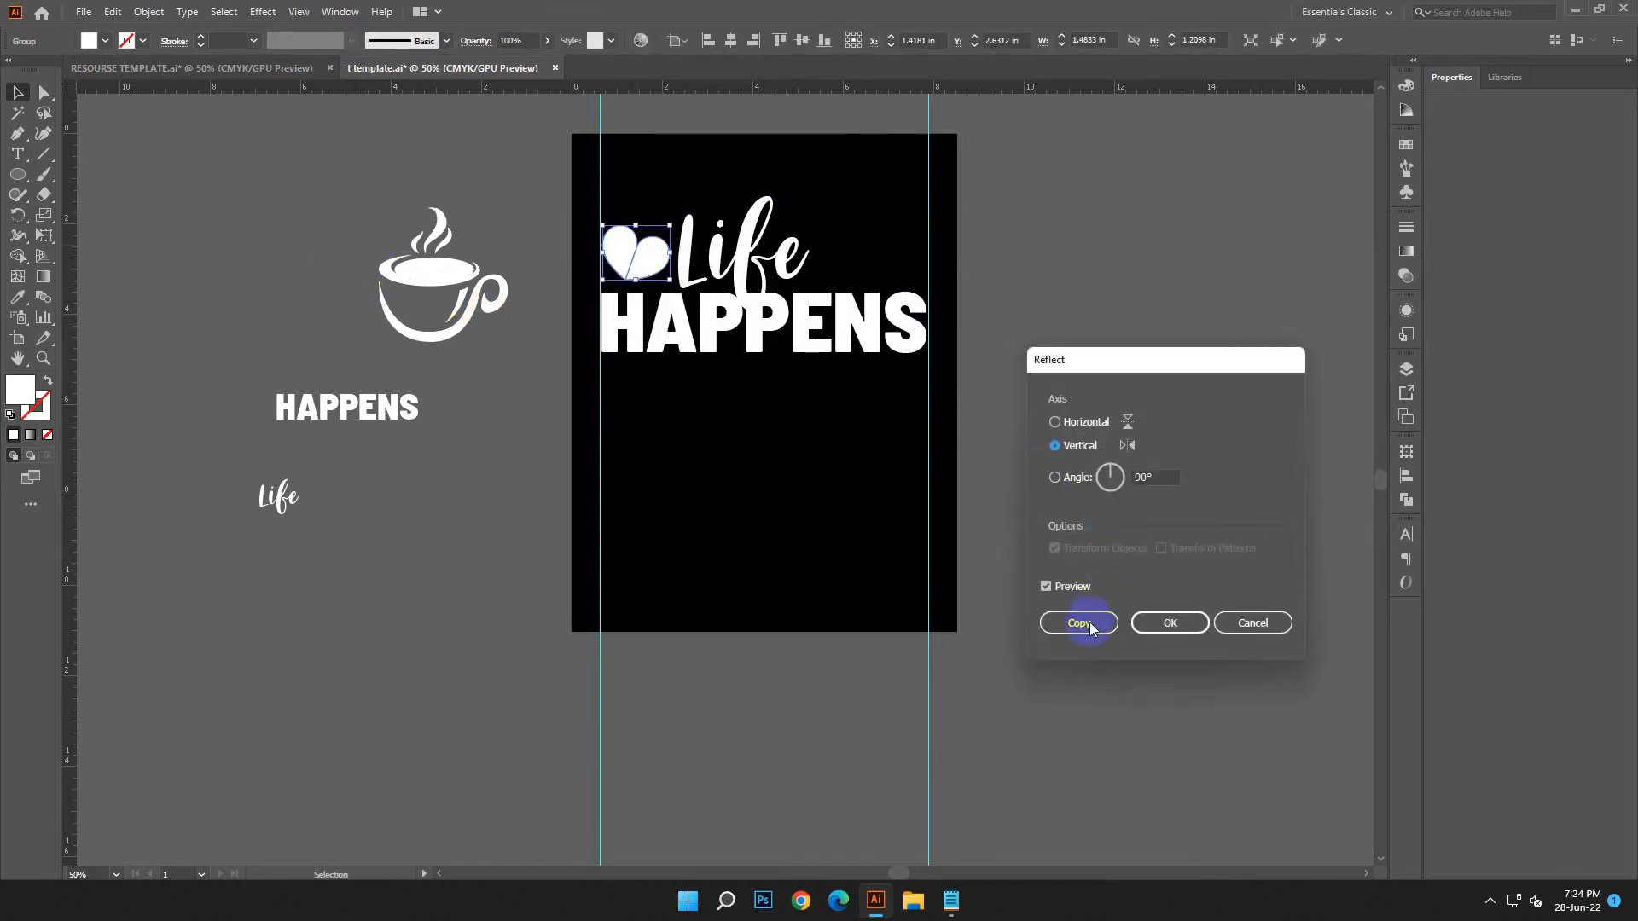
{"action": "key", "text": "Return"}
{"action": "left_click_drag", "start_coordinate": [631, 249], "coordinate": [896, 284]}
Set the Life text to centred paragraph alignment and centre it horizontally on the artboard.
{"action": "left_click", "coordinate": [746, 226]}
{"action": "left_click", "coordinate": [937, 40]}
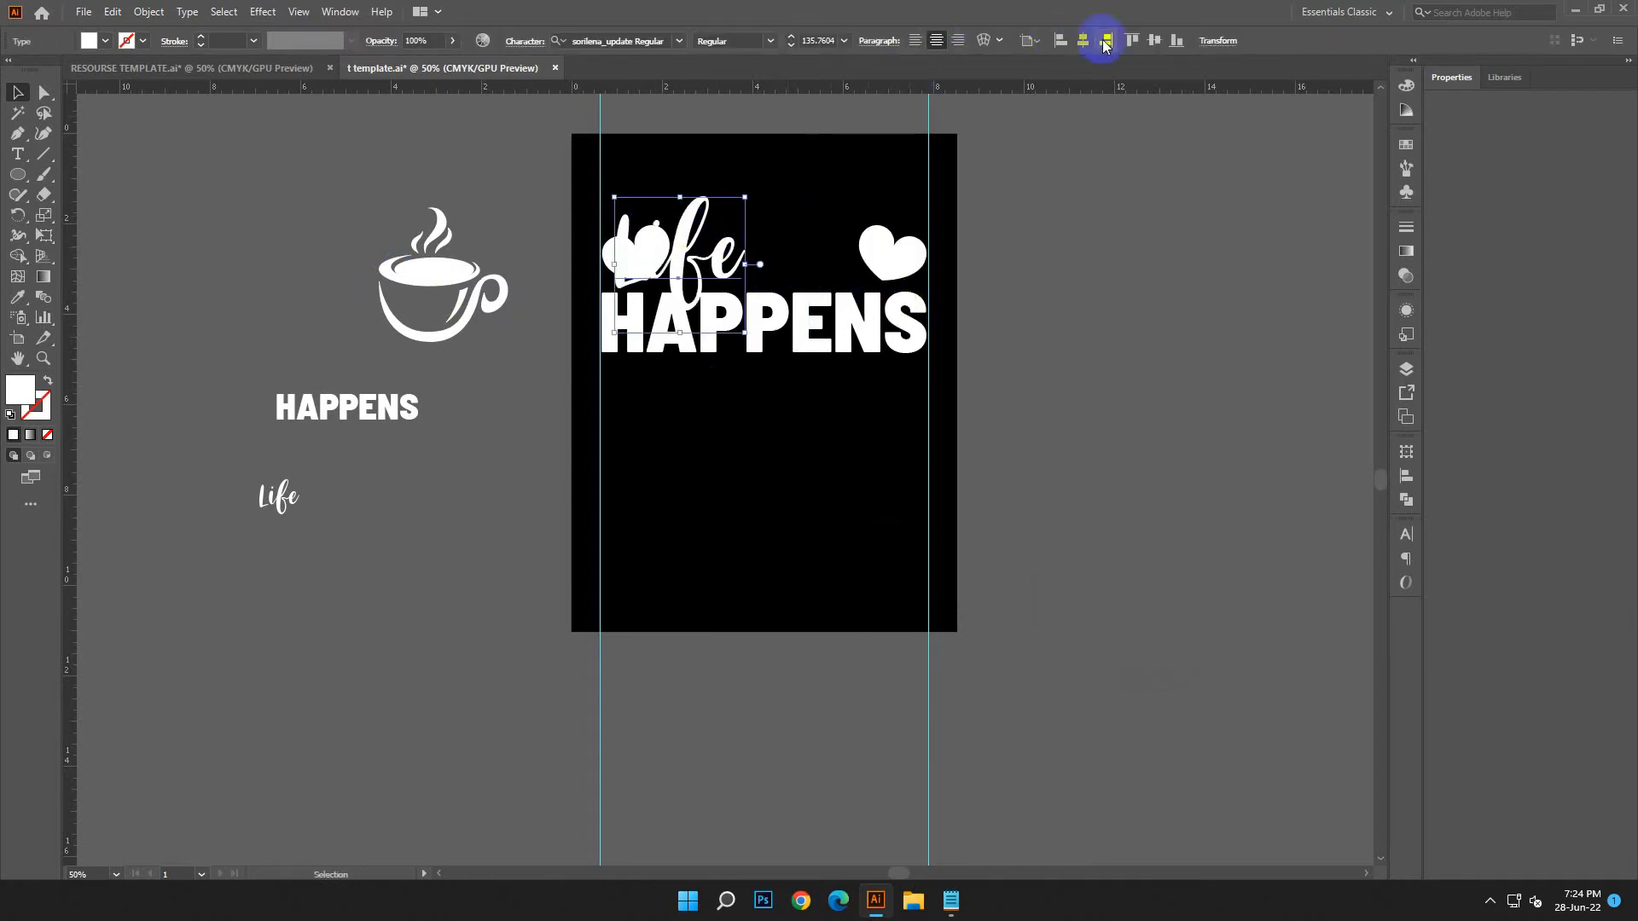
{"action": "right_click", "coordinate": [1083, 310]}
{"action": "left_click", "coordinate": [1154, 432]}
Enlarge the heart to the left of Life to about 1.98 in wide and delete the smaller reflected heart.
{"action": "left_click", "coordinate": [635, 251]}
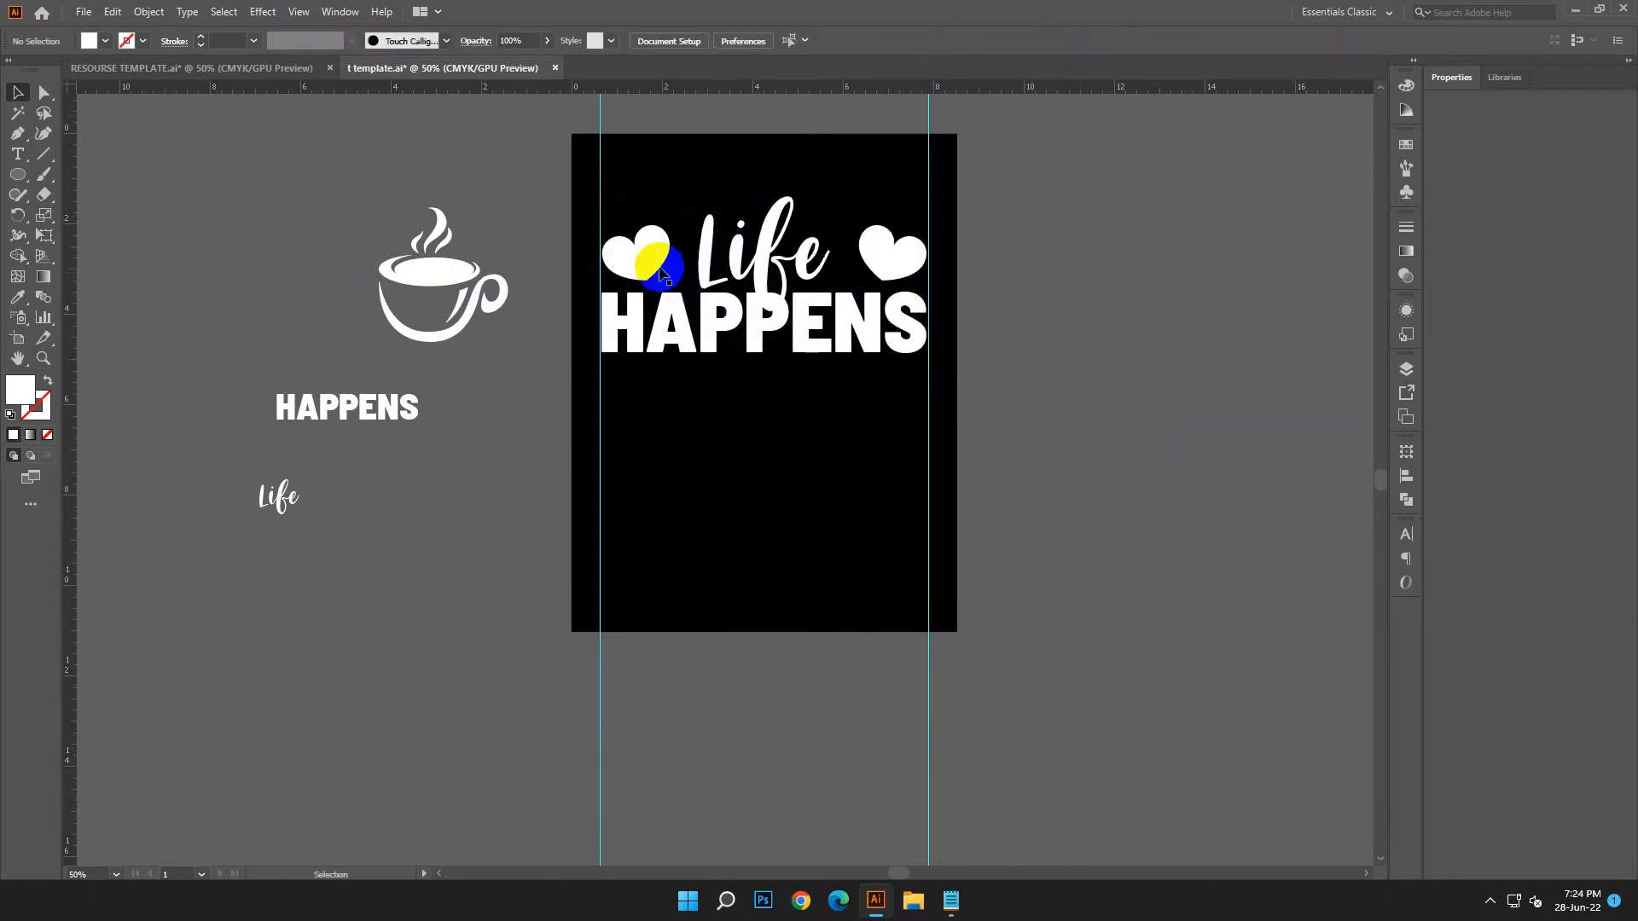
{"action": "left_click_drag", "start_coordinate": [693, 213], "coordinate": [697, 208]}
{"action": "left_click", "coordinate": [1001, 369]}
{"action": "left_click", "coordinate": [660, 218]}
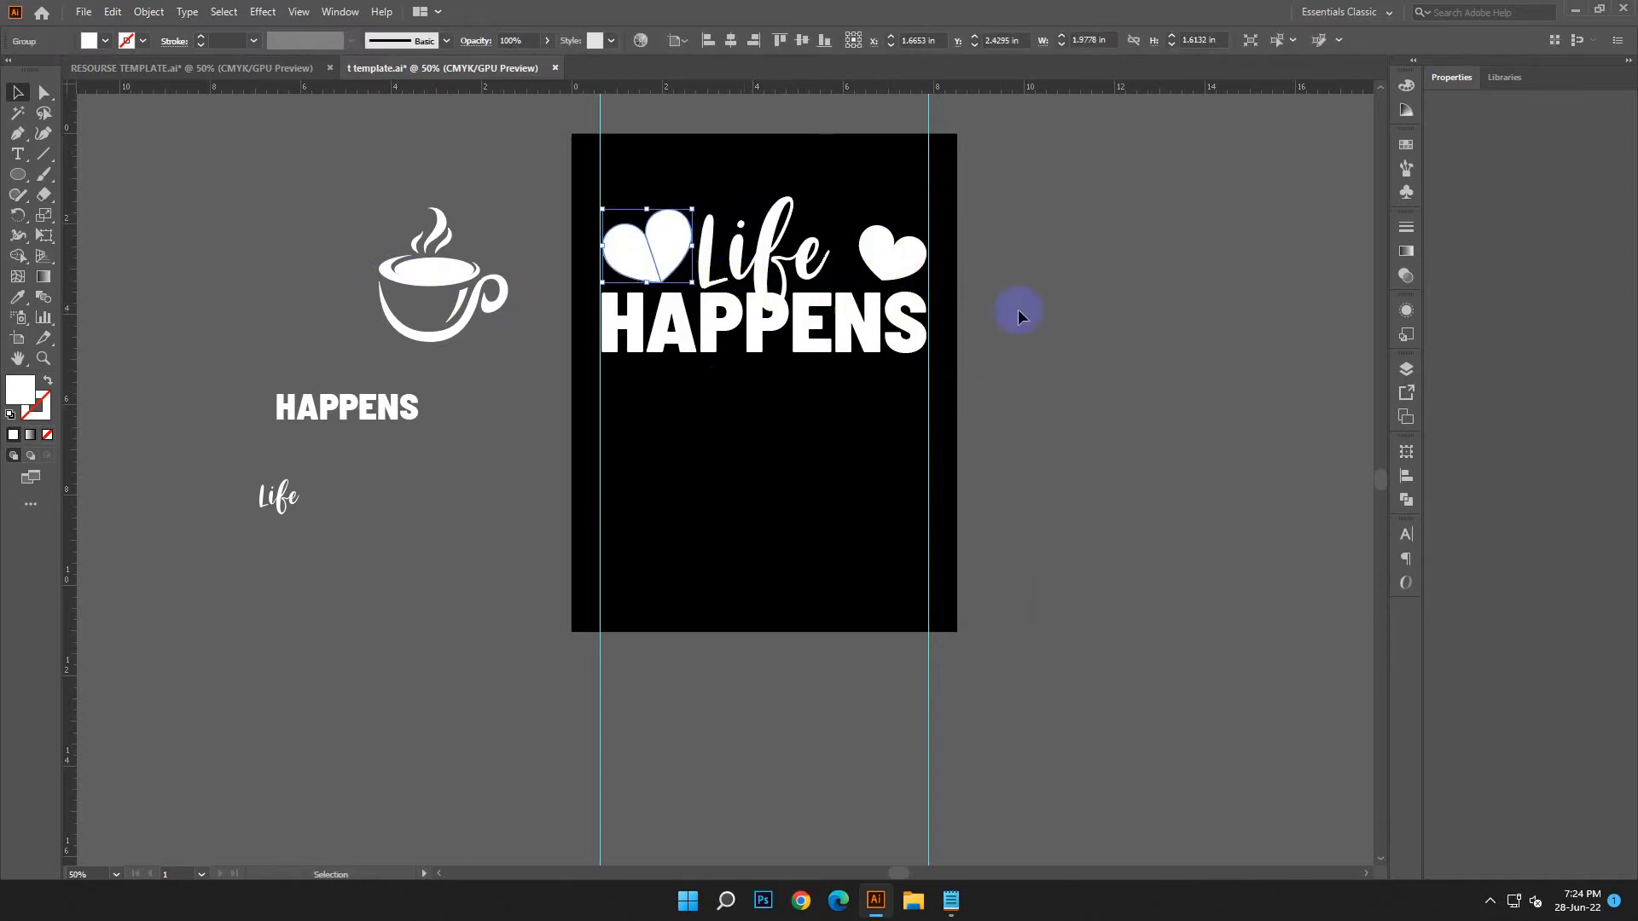
{"action": "left_click", "coordinate": [896, 255]}
{"action": "key", "text": "Delete"}
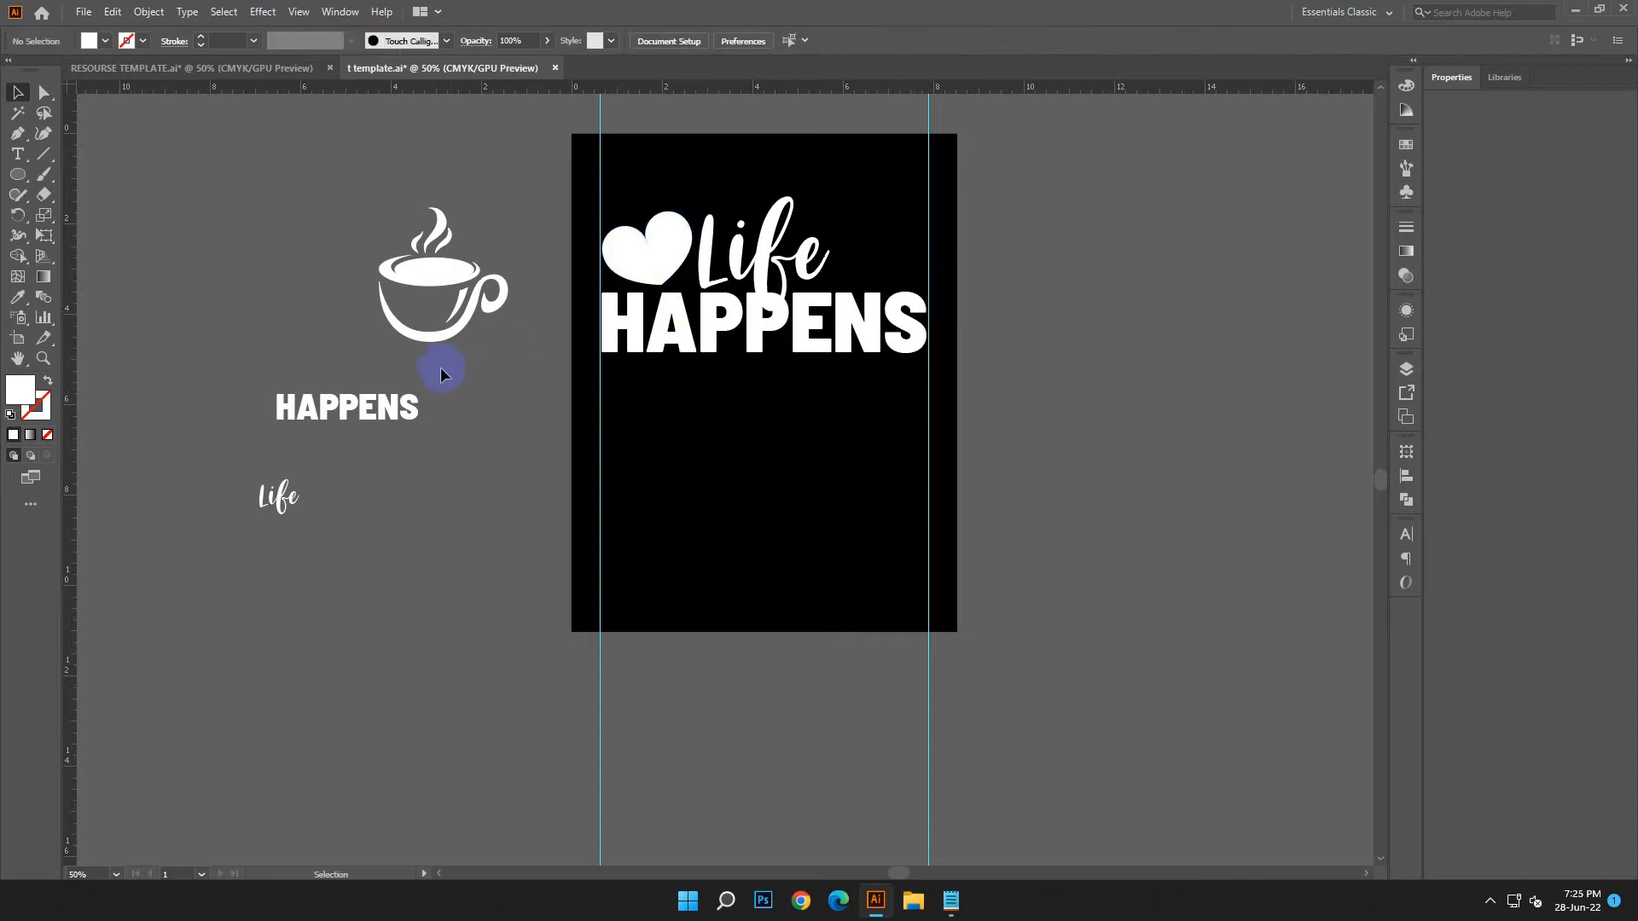
Make a vertically reflected copy of the enlarged heart and place it to the right of Life.
{"action": "right_click", "coordinate": [633, 250]}
{"action": "mouse_move", "coordinate": [708, 457]}
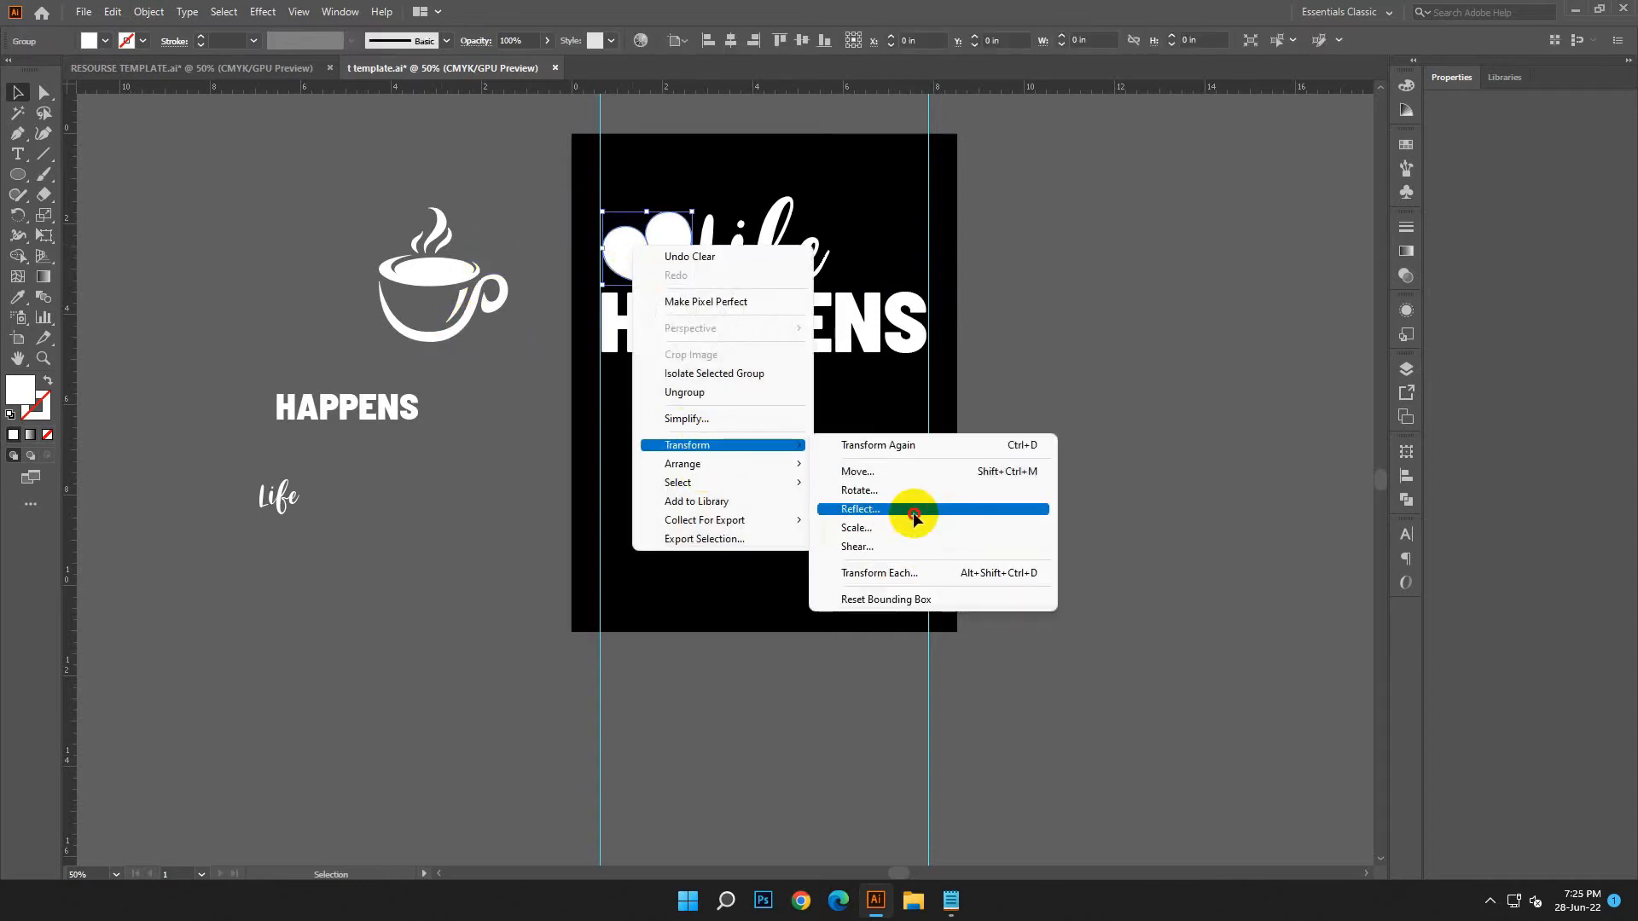
{"action": "left_click", "coordinate": [917, 509]}
{"action": "left_click", "coordinate": [1064, 625]}
{"action": "left_click_drag", "start_coordinate": [642, 256], "coordinate": [877, 256]}
{"action": "left_click", "coordinate": [1001, 350]}
Keep a duplicate of the large Life text beside the cup and convert the Life text on the artboard to outlines.
{"action": "left_click_drag", "start_coordinate": [868, 390], "coordinate": [918, 386]}
{"action": "left_click", "coordinate": [703, 271]}
{"action": "left_click_drag", "start_coordinate": [703, 270], "coordinate": [313, 244]}
{"action": "left_click", "coordinate": [812, 250]}
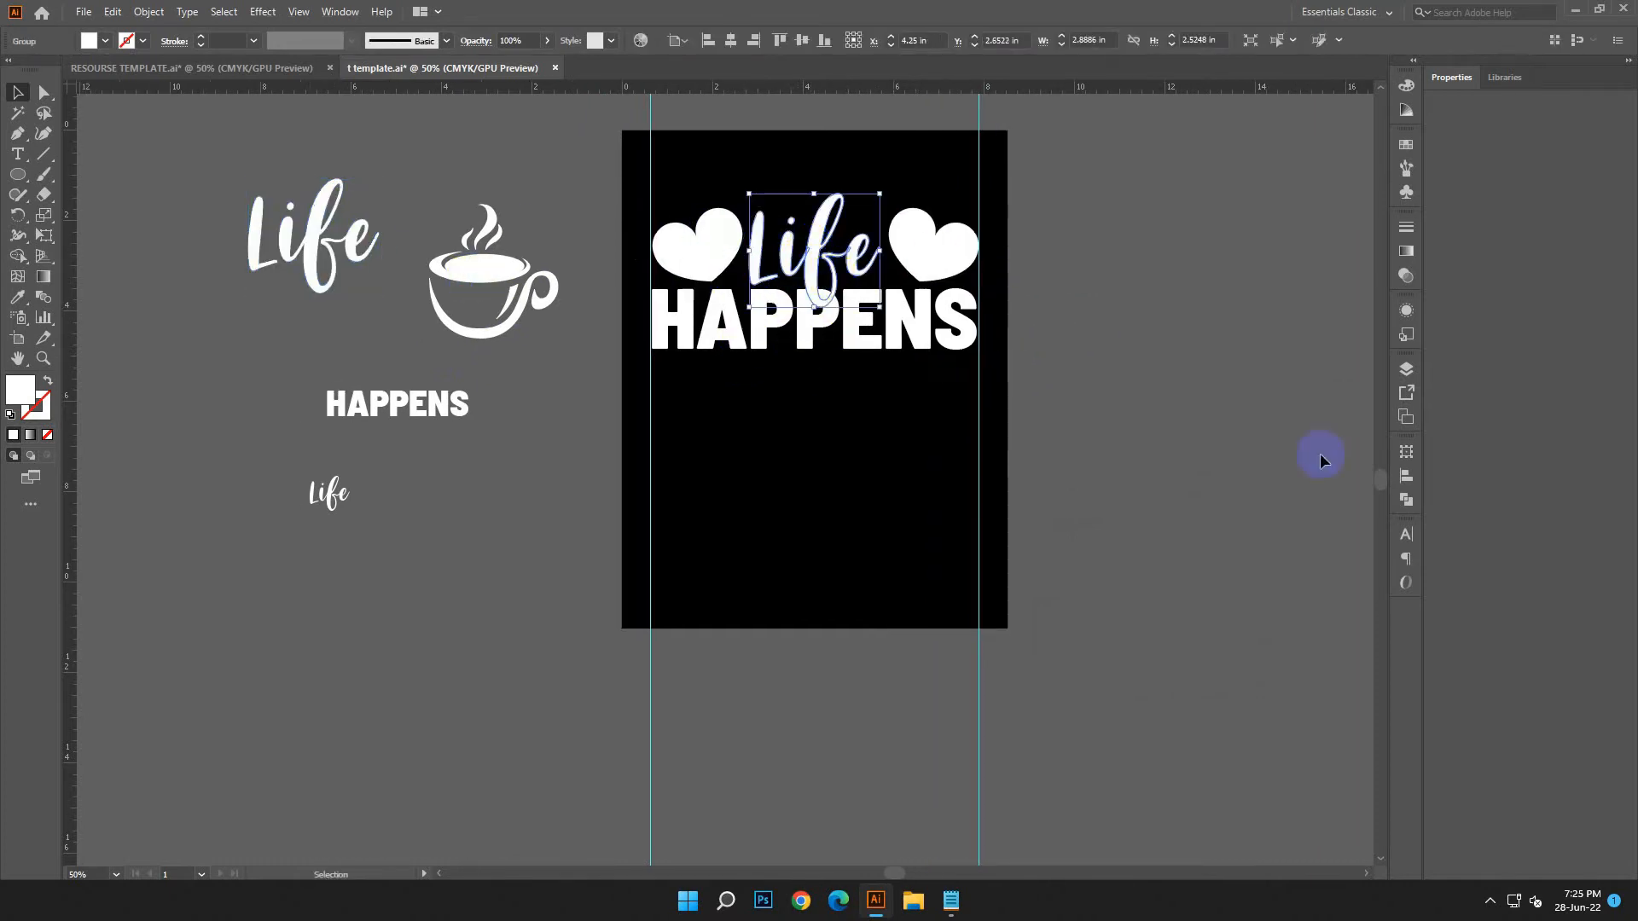
{"action": "left_click", "coordinate": [1407, 499]}
{"action": "left_click", "coordinate": [1238, 489]}
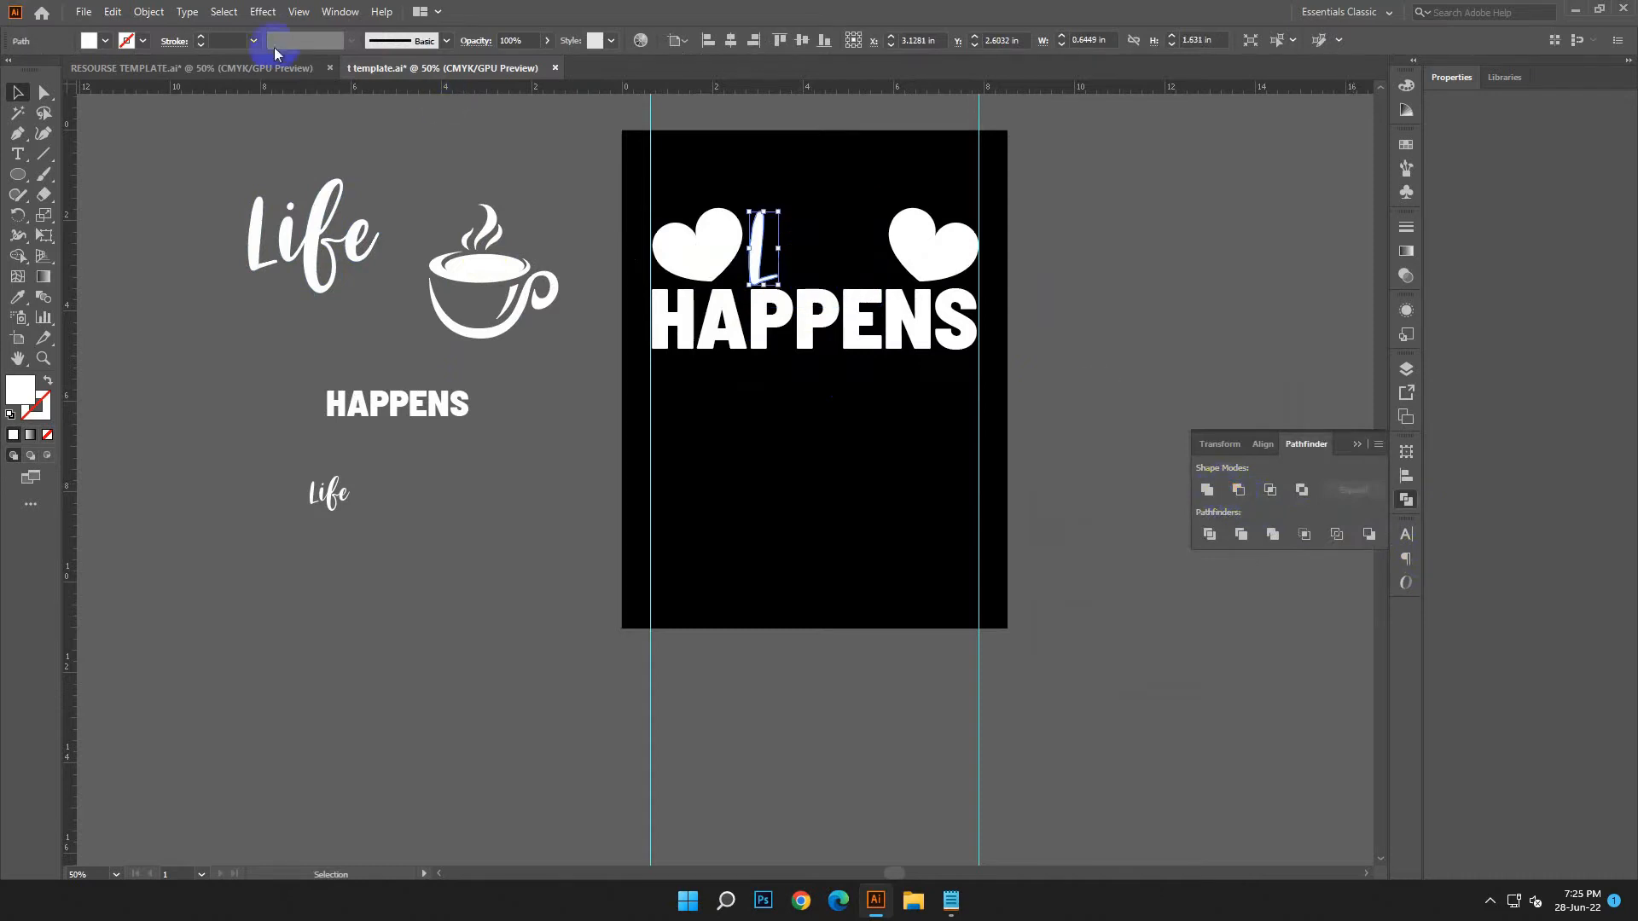
{"action": "left_click", "coordinate": [114, 12]}
{"action": "left_click", "coordinate": [145, 30]}
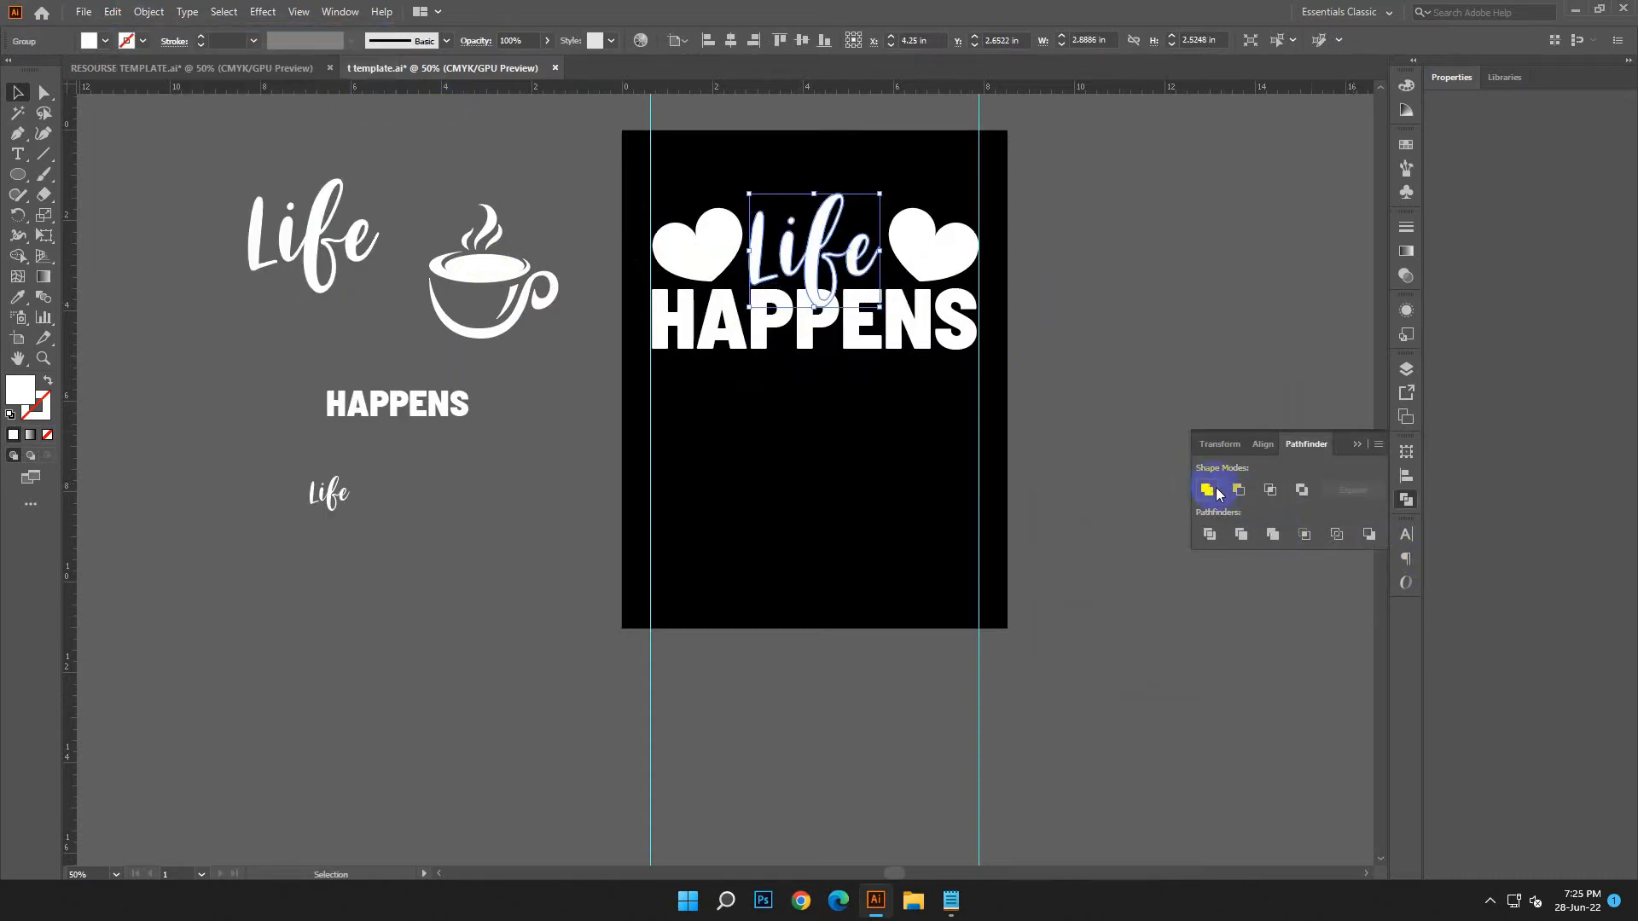
Unite the outlined letters of Life on the artboard with Pathfinder.
{"action": "left_click", "coordinate": [1414, 503]}
{"action": "left_click", "coordinate": [1280, 683]}
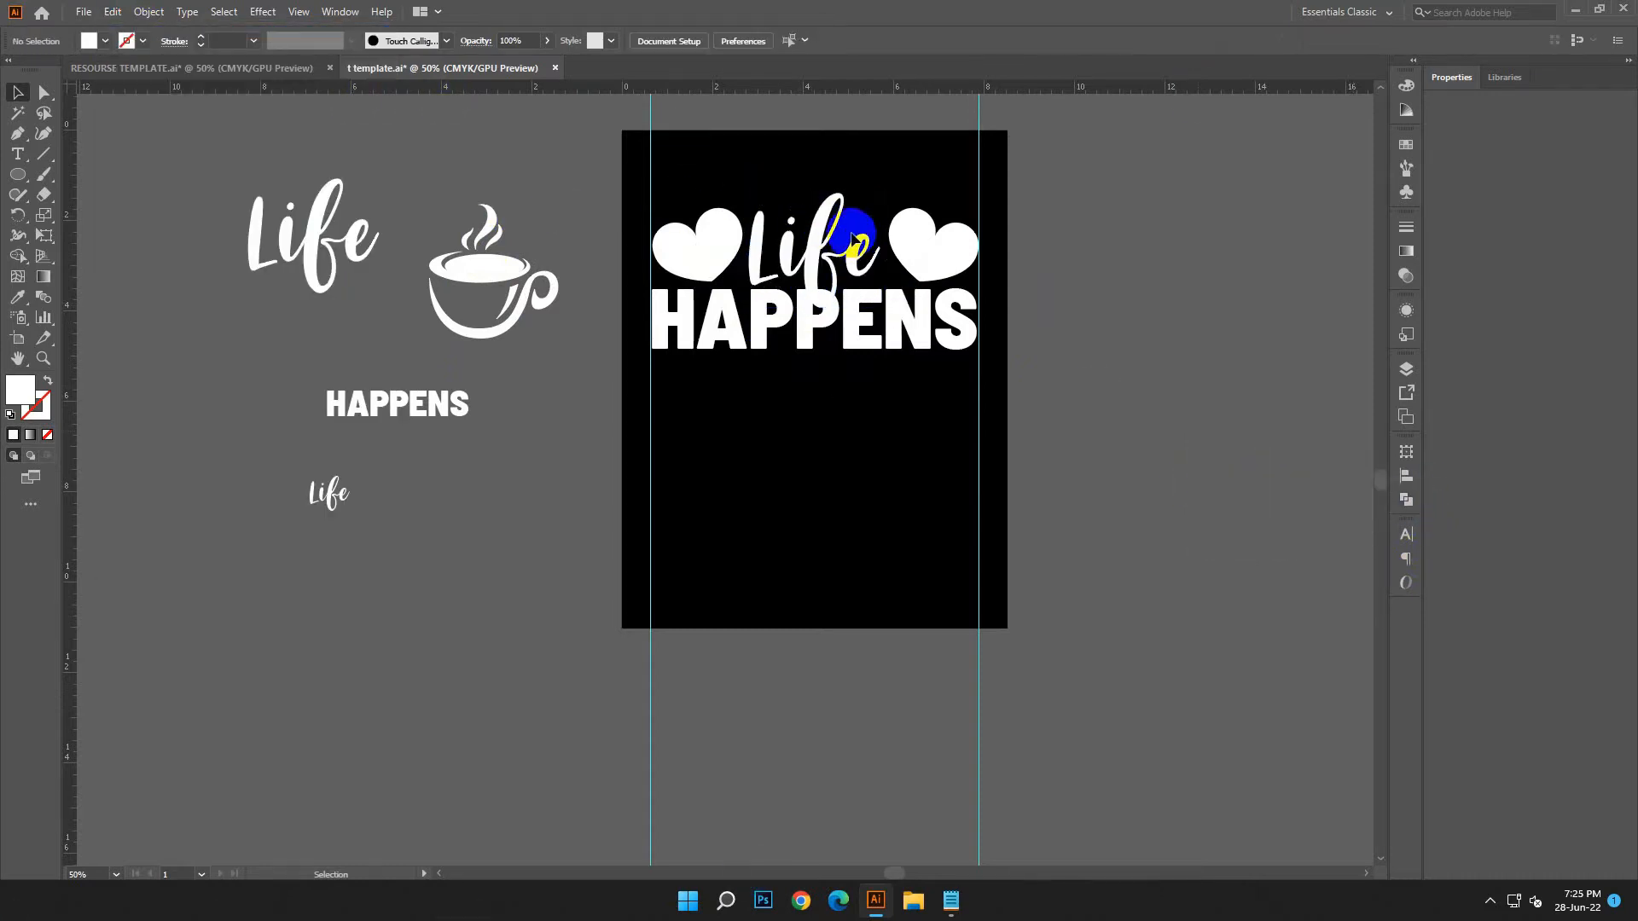
{"action": "left_click", "coordinate": [756, 230]}
{"action": "left_click", "coordinate": [149, 12]}
{"action": "mouse_move", "coordinate": [222, 426]}
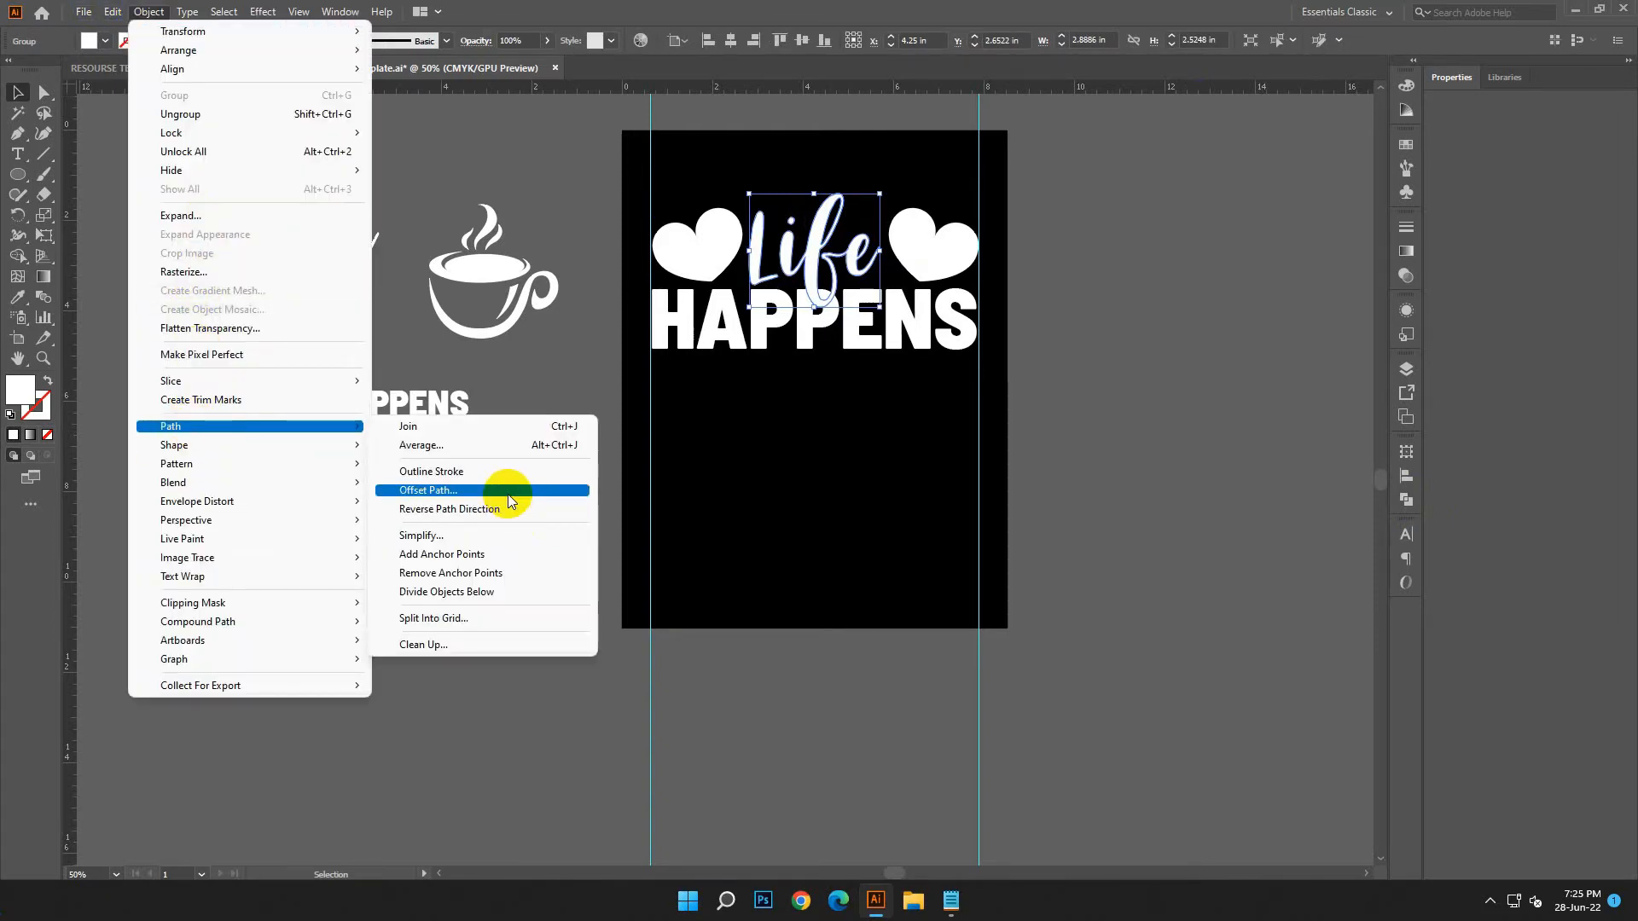
{"action": "left_click", "coordinate": [509, 494]}
{"action": "left_click", "coordinate": [1276, 594]}
Change the document's ruler units to pixels.
{"action": "right_click", "coordinate": [954, 90]}
{"action": "left_click", "coordinate": [986, 190]}
Paste a copy of the outlined Life directly in front of the original and lock that copy.
{"action": "left_click", "coordinate": [112, 11]}
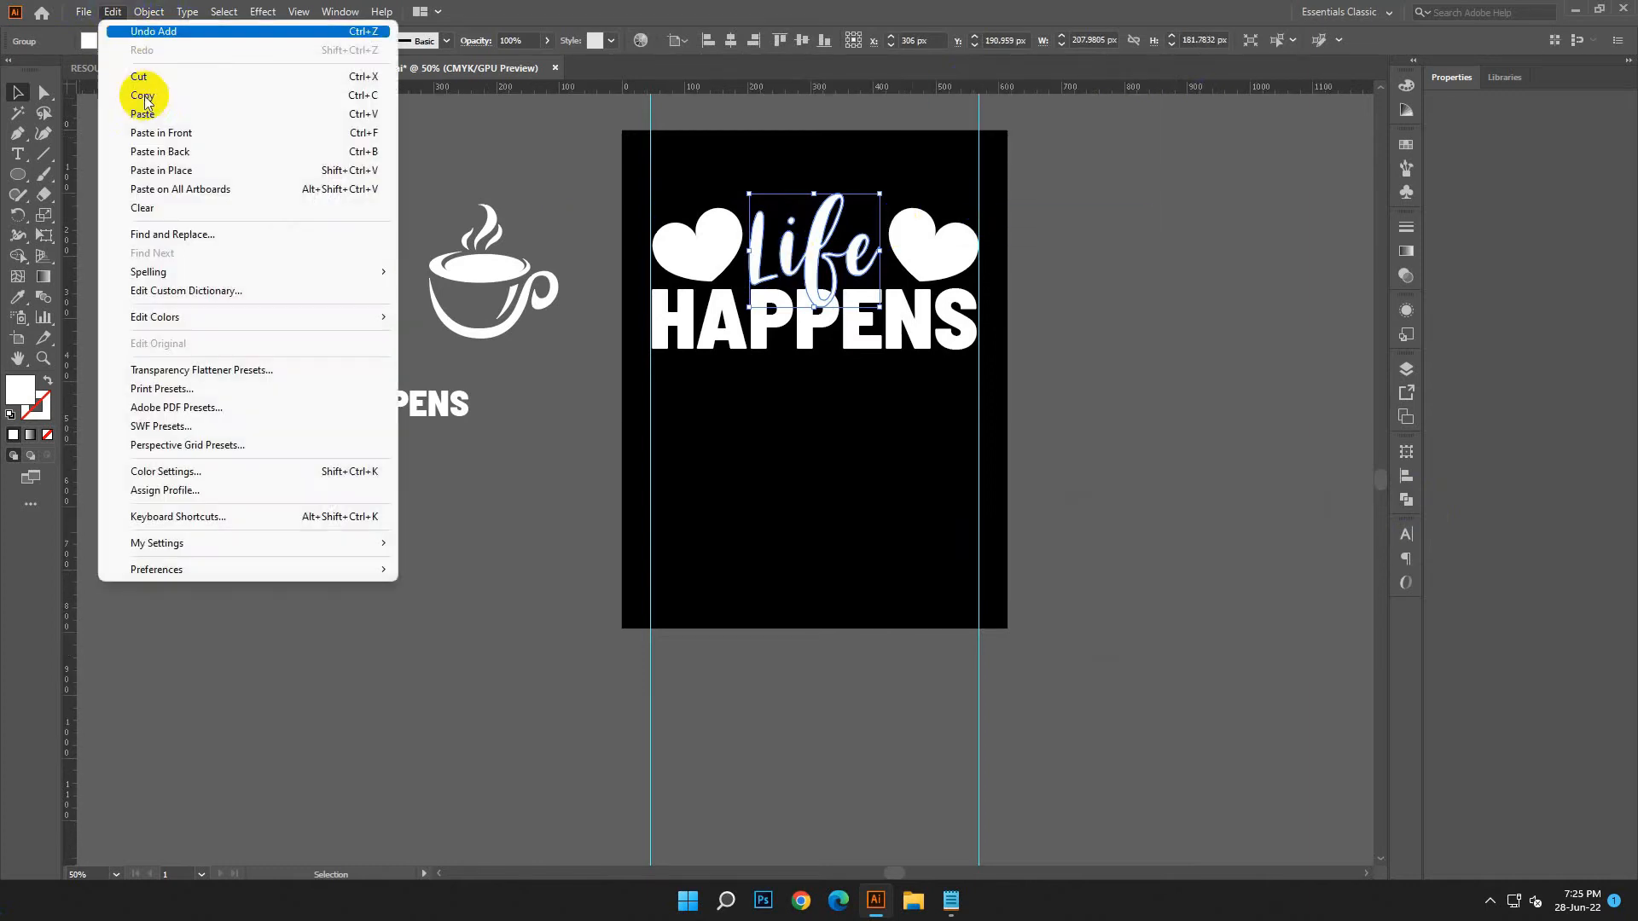
{"action": "left_click", "coordinate": [137, 95]}
{"action": "left_click", "coordinate": [111, 11]}
{"action": "left_click", "coordinate": [184, 133]}
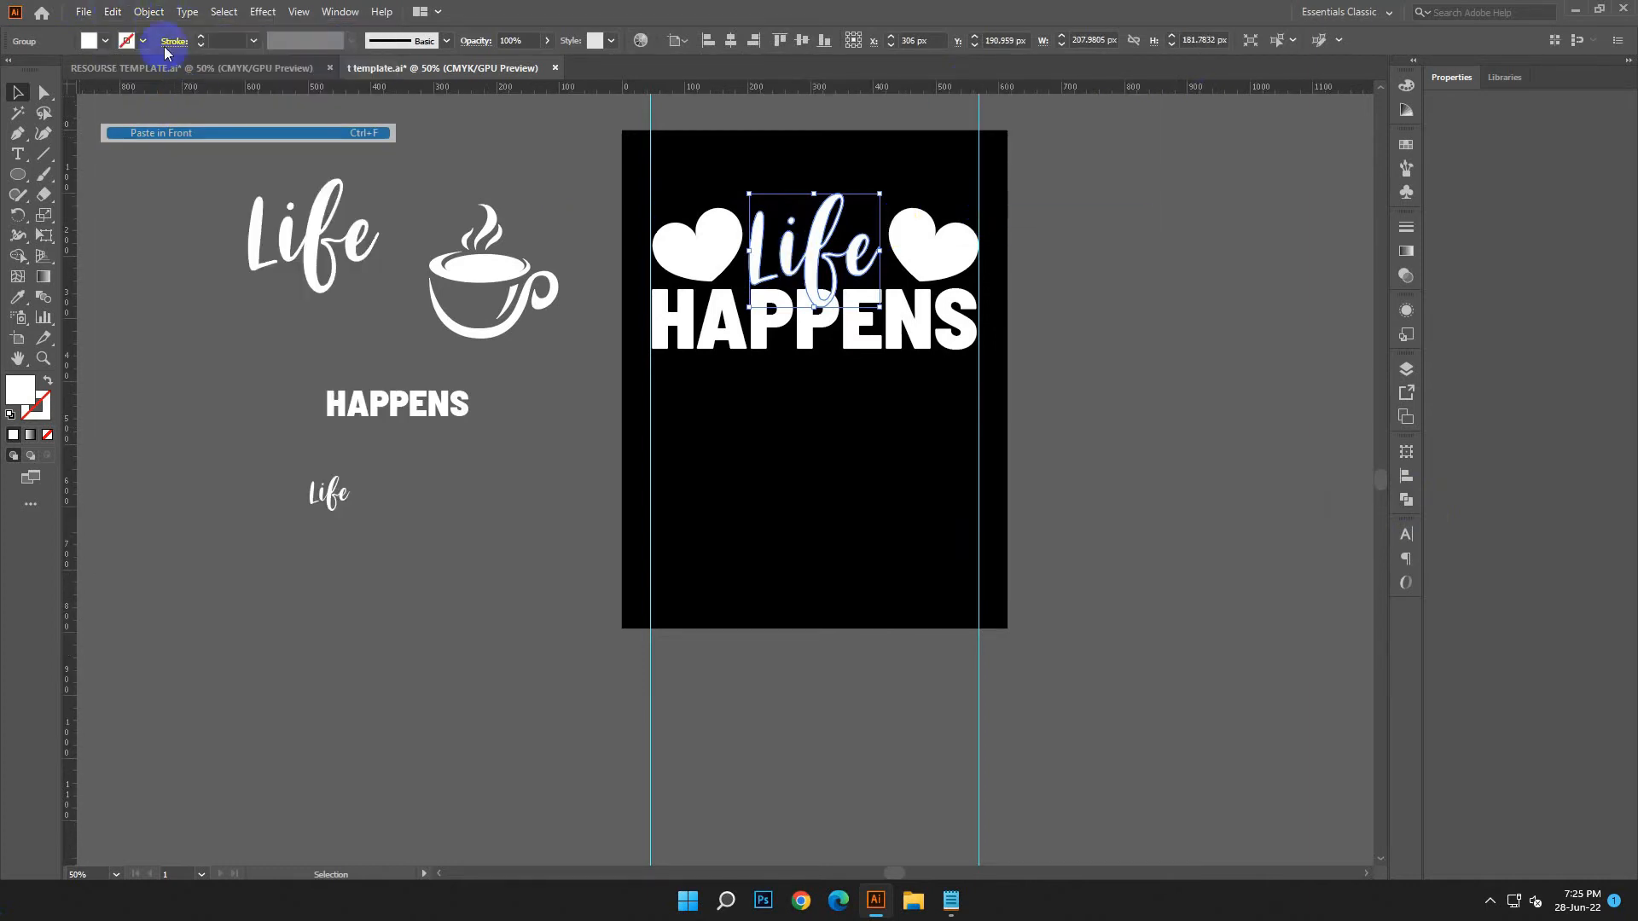
{"action": "left_click", "coordinate": [149, 12]}
{"action": "mouse_move", "coordinate": [200, 133]}
{"action": "left_click", "coordinate": [418, 133]}
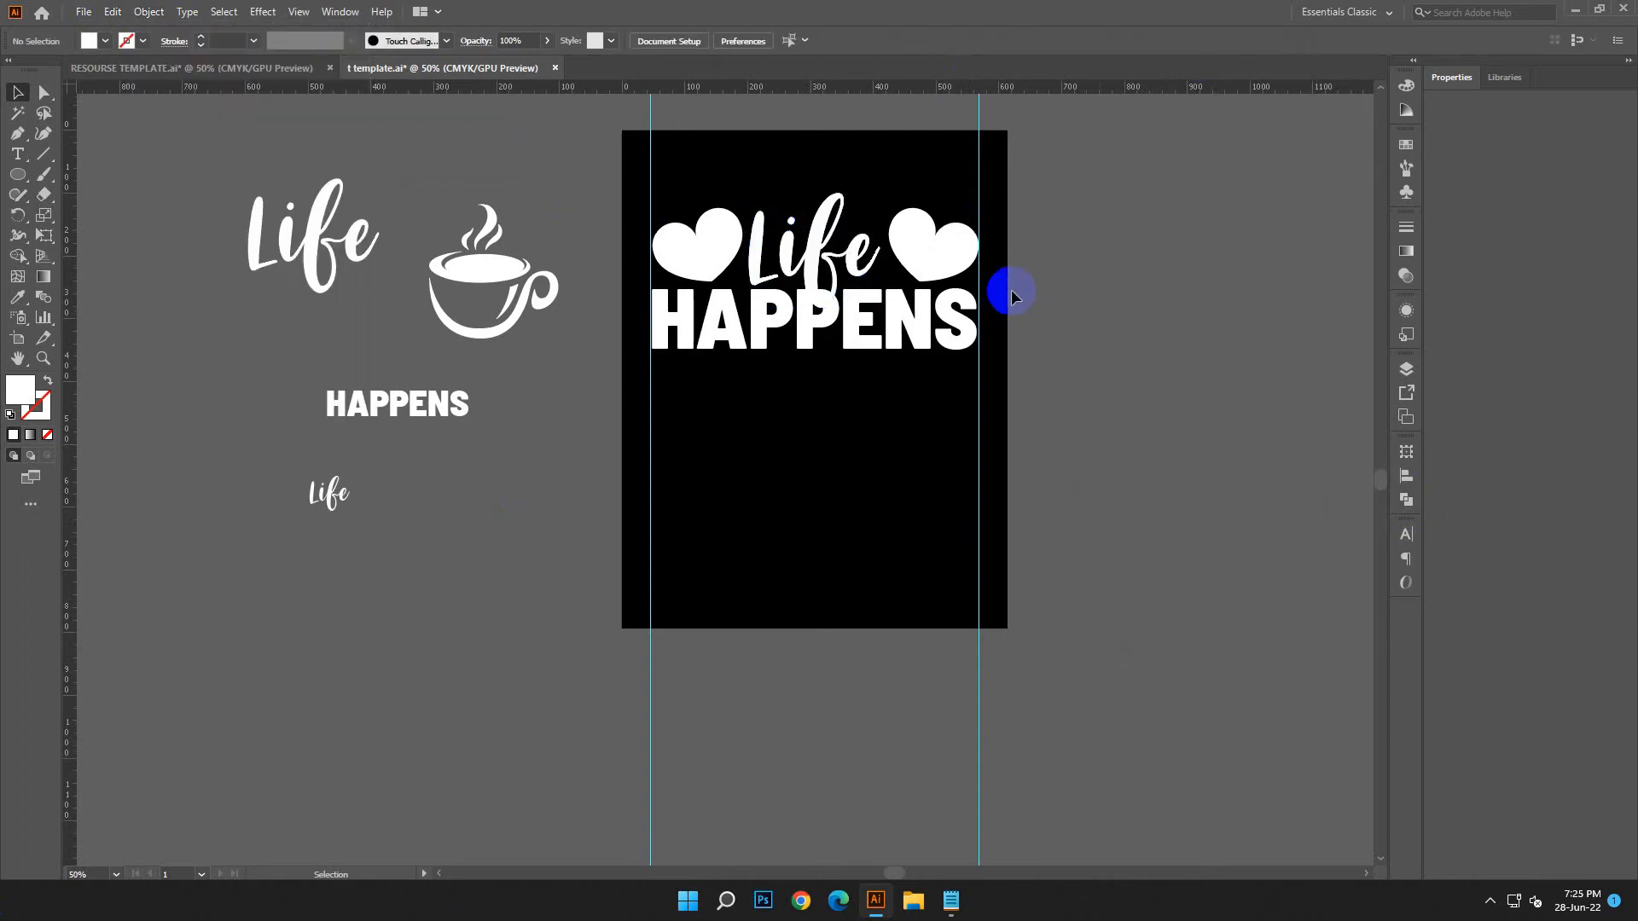
Offset the path of the unlocked Life on the artboard by 5 px.
{"action": "left_click", "coordinate": [828, 220]}
{"action": "left_click", "coordinate": [148, 11]}
{"action": "mouse_move", "coordinate": [201, 425]}
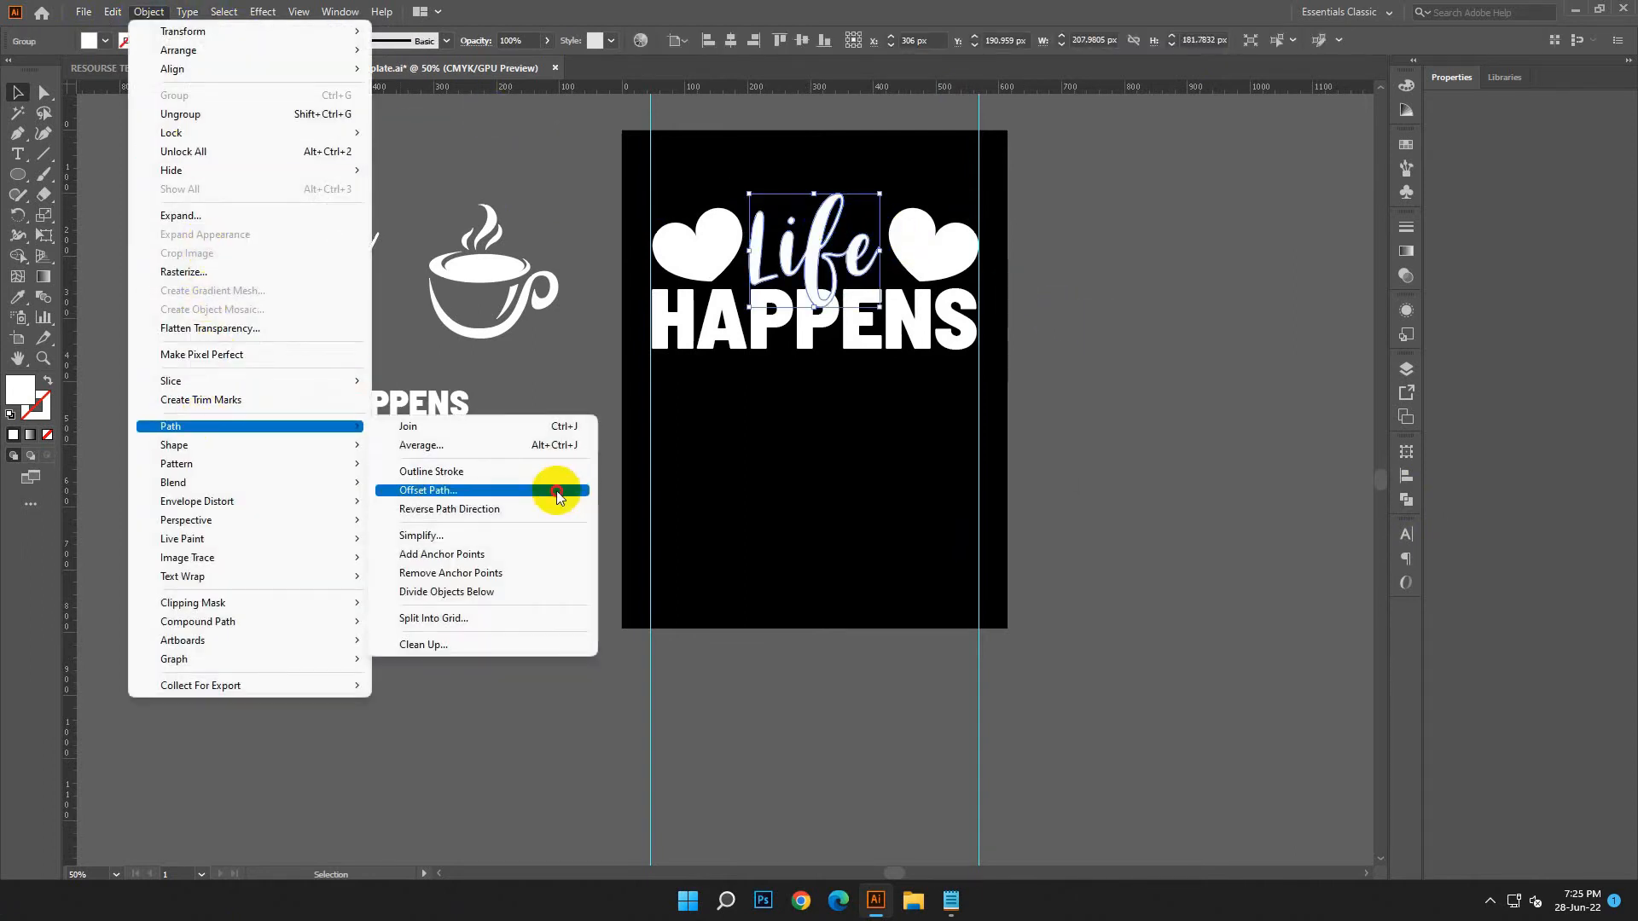
{"action": "left_click", "coordinate": [556, 497]}
{"action": "type", "text": "5"}
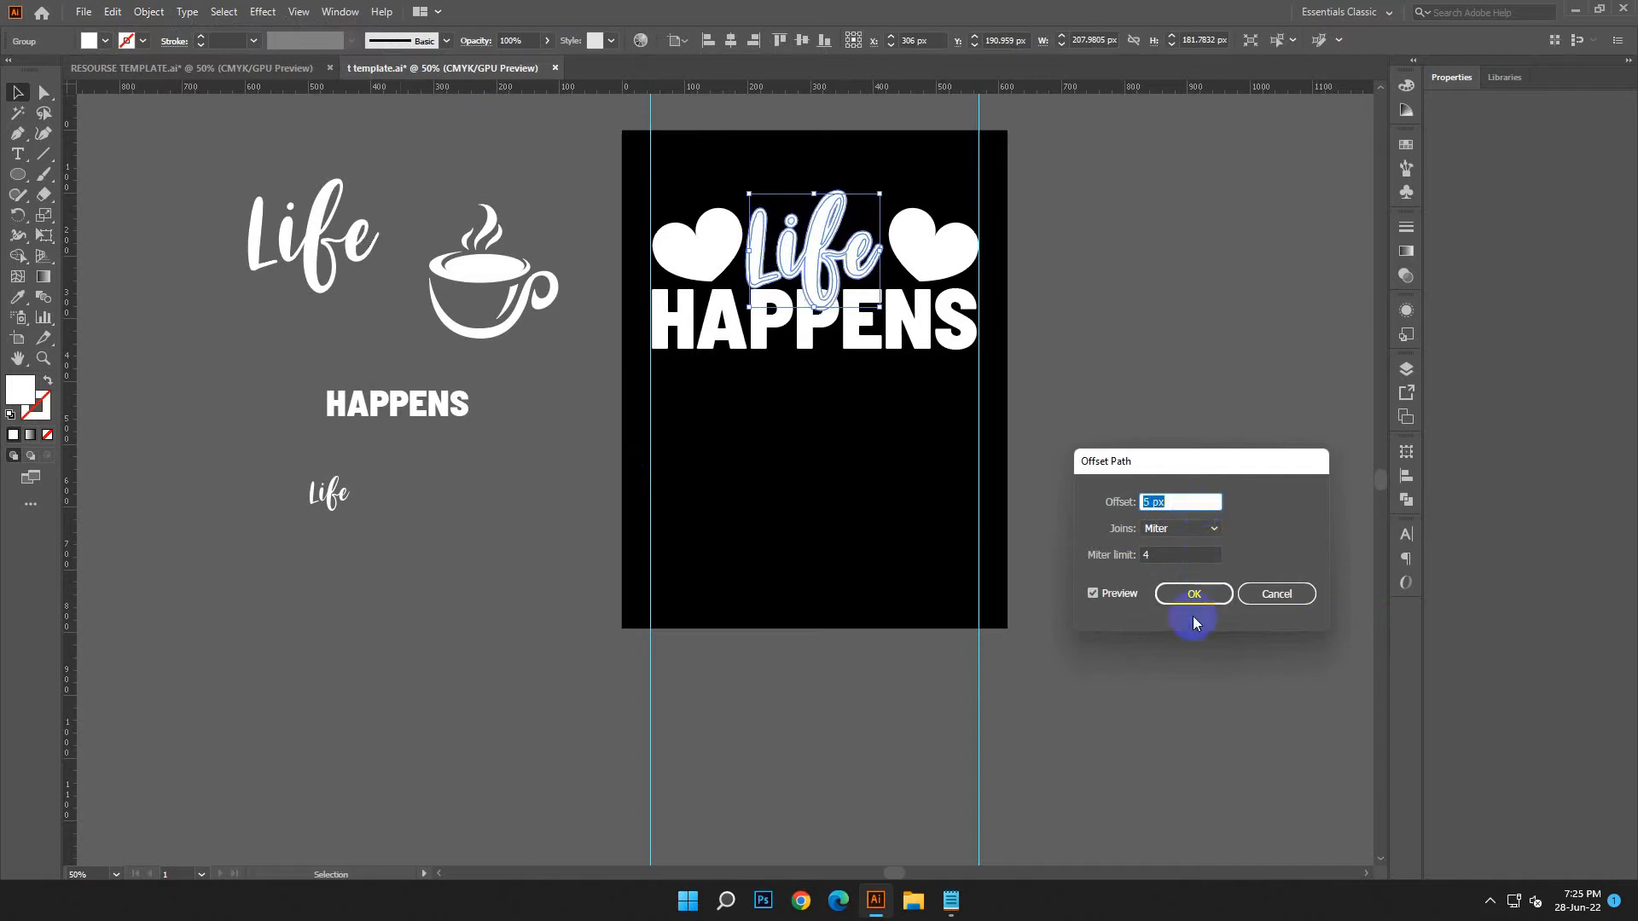
{"action": "left_click", "coordinate": [1193, 593]}
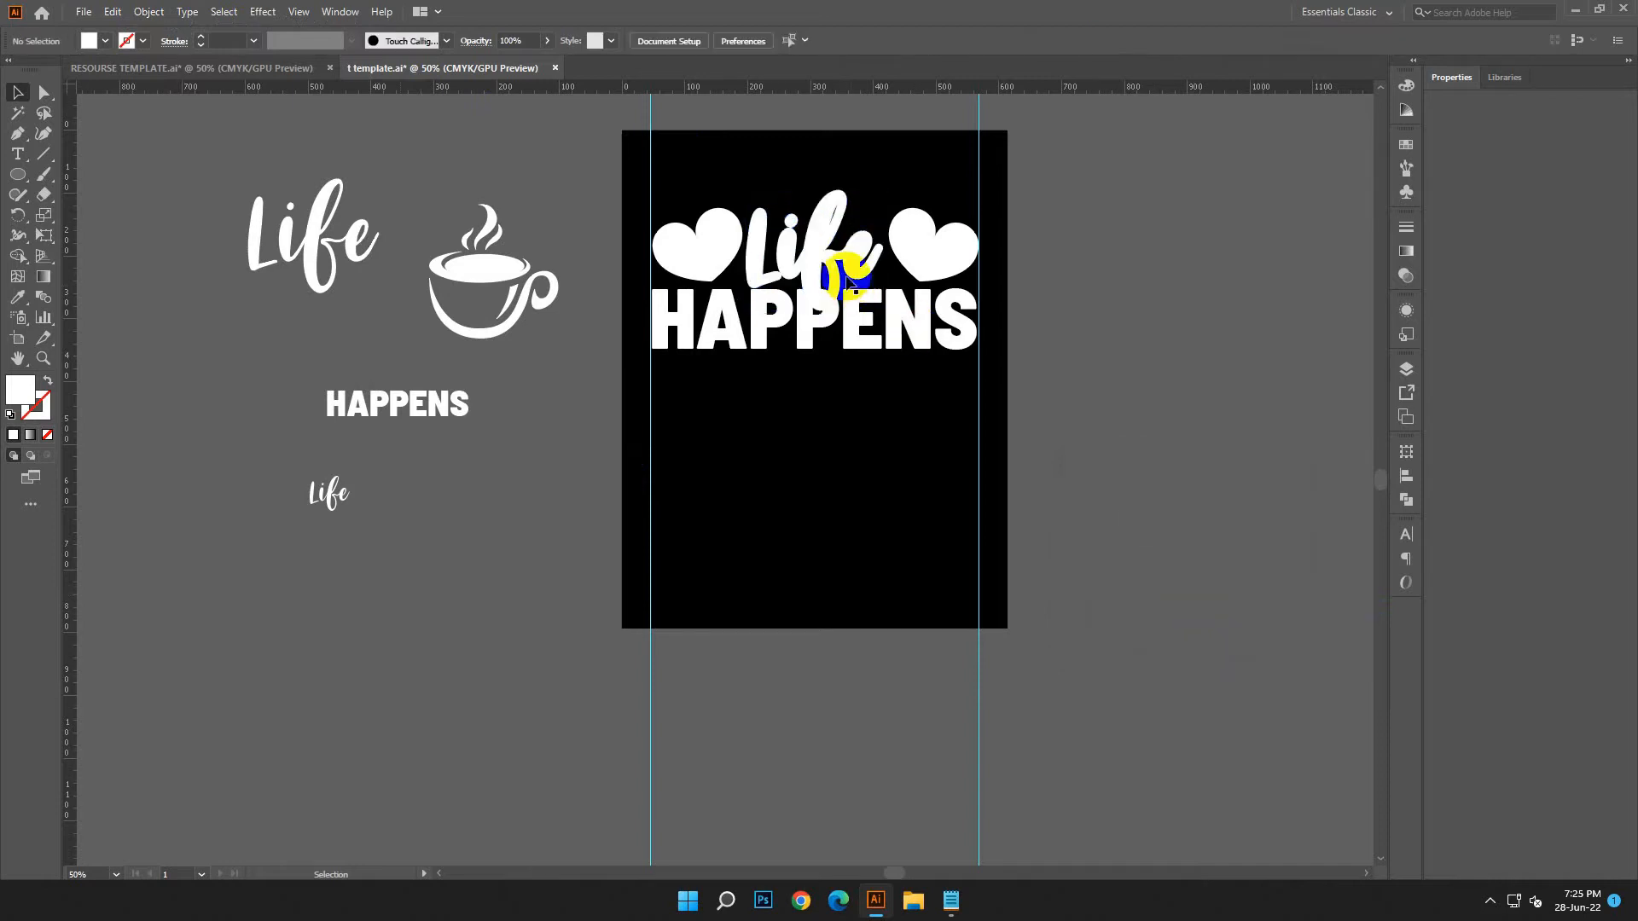
Unite the offset Life shapes with Pathfinder and fill the result with black 000000.
{"action": "left_click", "coordinate": [1390, 504]}
{"action": "left_click", "coordinate": [1206, 489]}
{"action": "left_click", "coordinate": [919, 307]}
{"action": "left_click", "coordinate": [848, 250]}
{"action": "double_click", "coordinate": [43, 399]}
{"action": "type", "text": "000000"}
{"action": "left_click", "coordinate": [658, 353]}
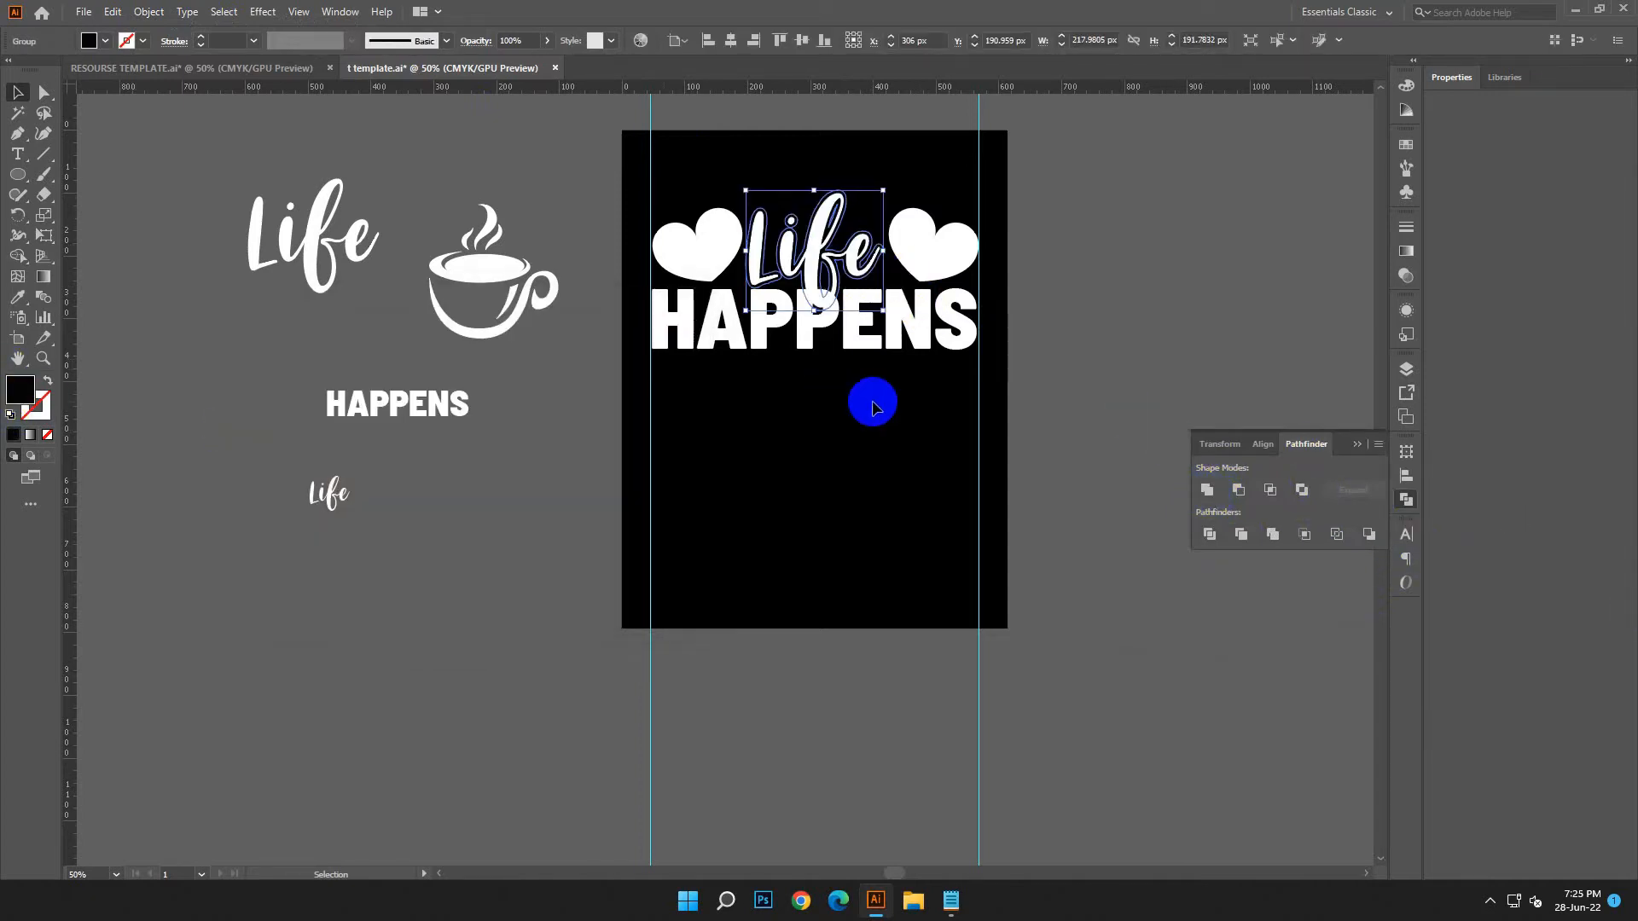
Keep a duplicate of the large HAPPENS text beside the artboard and convert the HAPPENS on the artboard to outlines.
{"action": "left_click", "coordinate": [862, 290]}
{"action": "left_click", "coordinate": [877, 190]}
{"action": "left_click", "coordinate": [869, 349]}
{"action": "left_click_drag", "start_coordinate": [844, 336], "coordinate": [389, 576]}
{"action": "right_click", "coordinate": [809, 357]}
{"action": "left_click", "coordinate": [1058, 458]}
Bring the black Life offset to the front and divide the outlined HAPPENS with it using Pathfinder.
{"action": "left_click", "coordinate": [870, 260]}
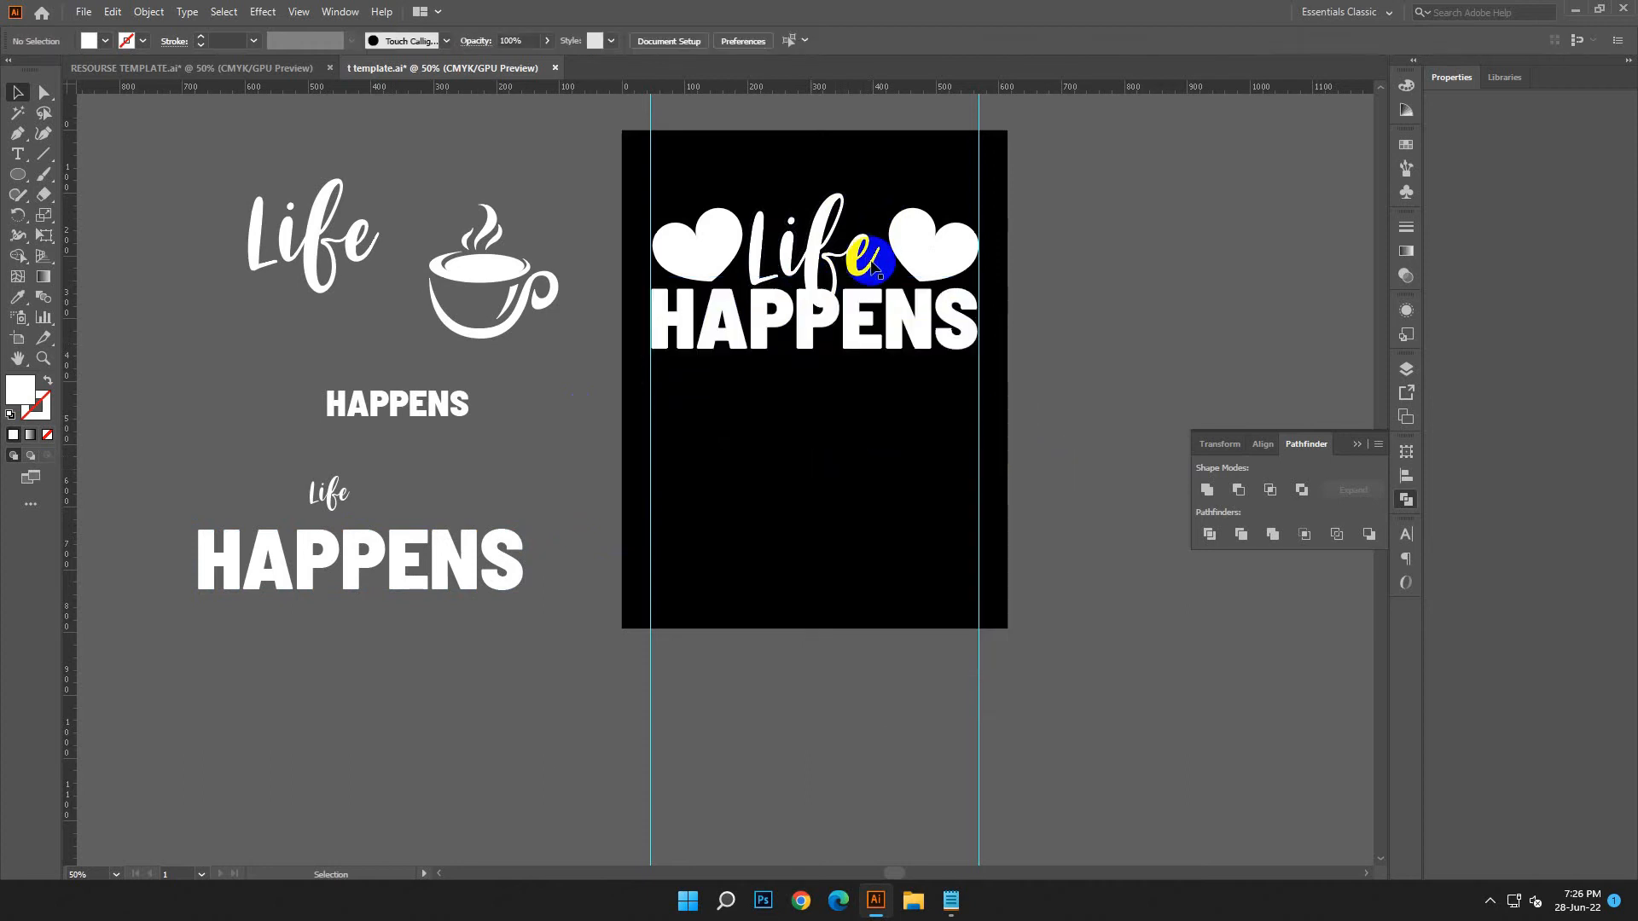
{"action": "right_click", "coordinate": [874, 267]}
{"action": "mouse_move", "coordinate": [922, 483]}
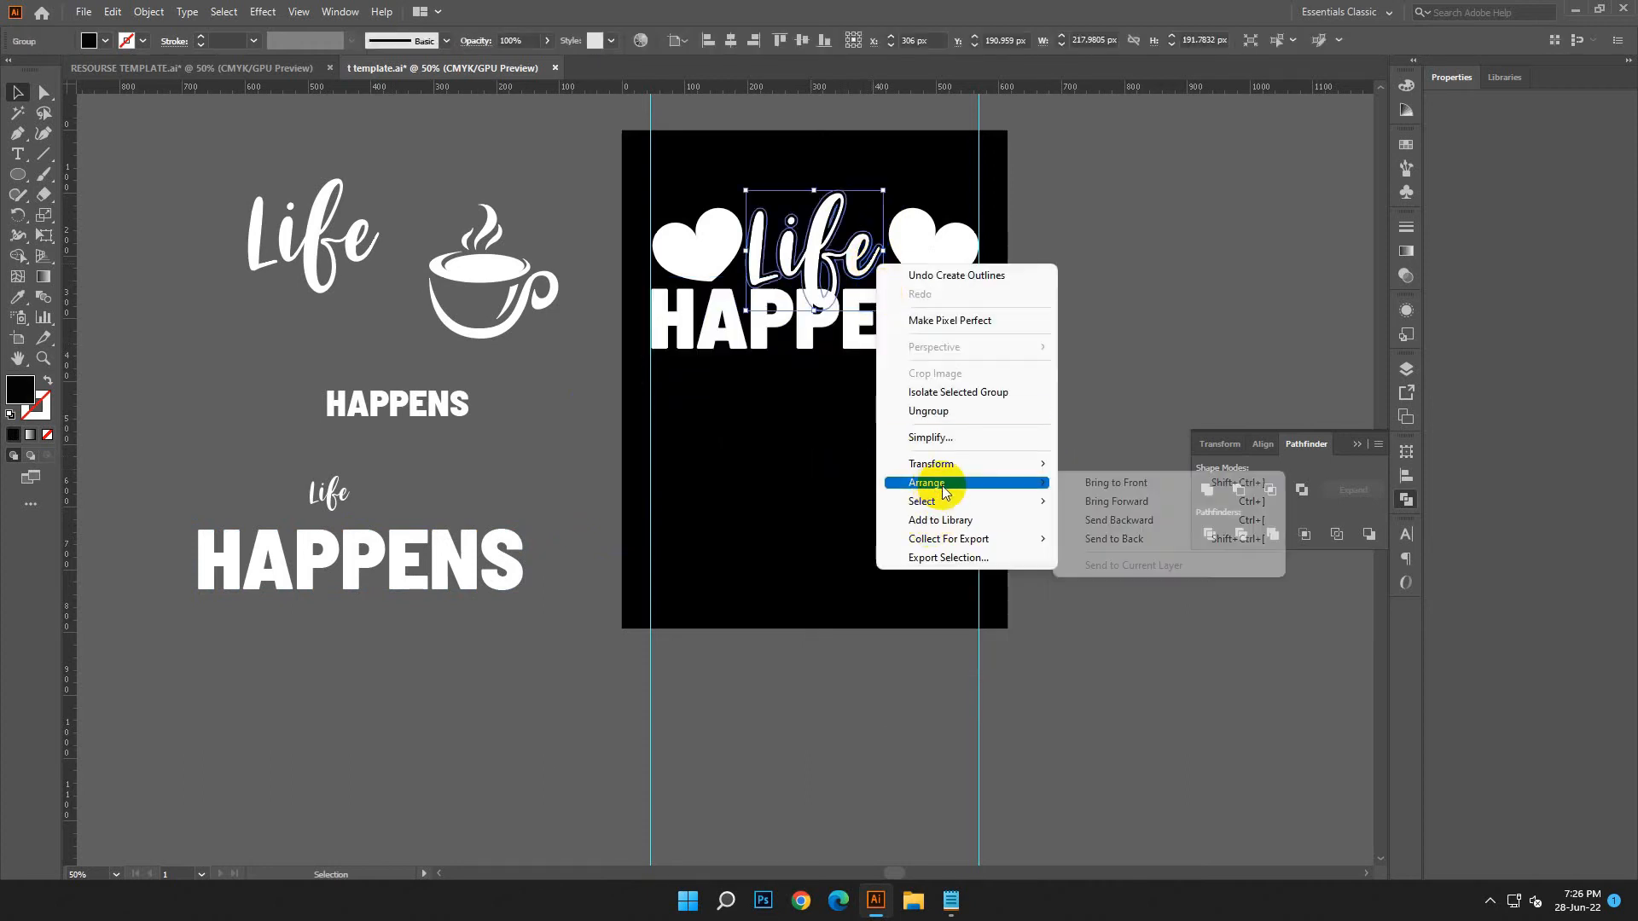
{"action": "left_click", "coordinate": [1096, 487]}
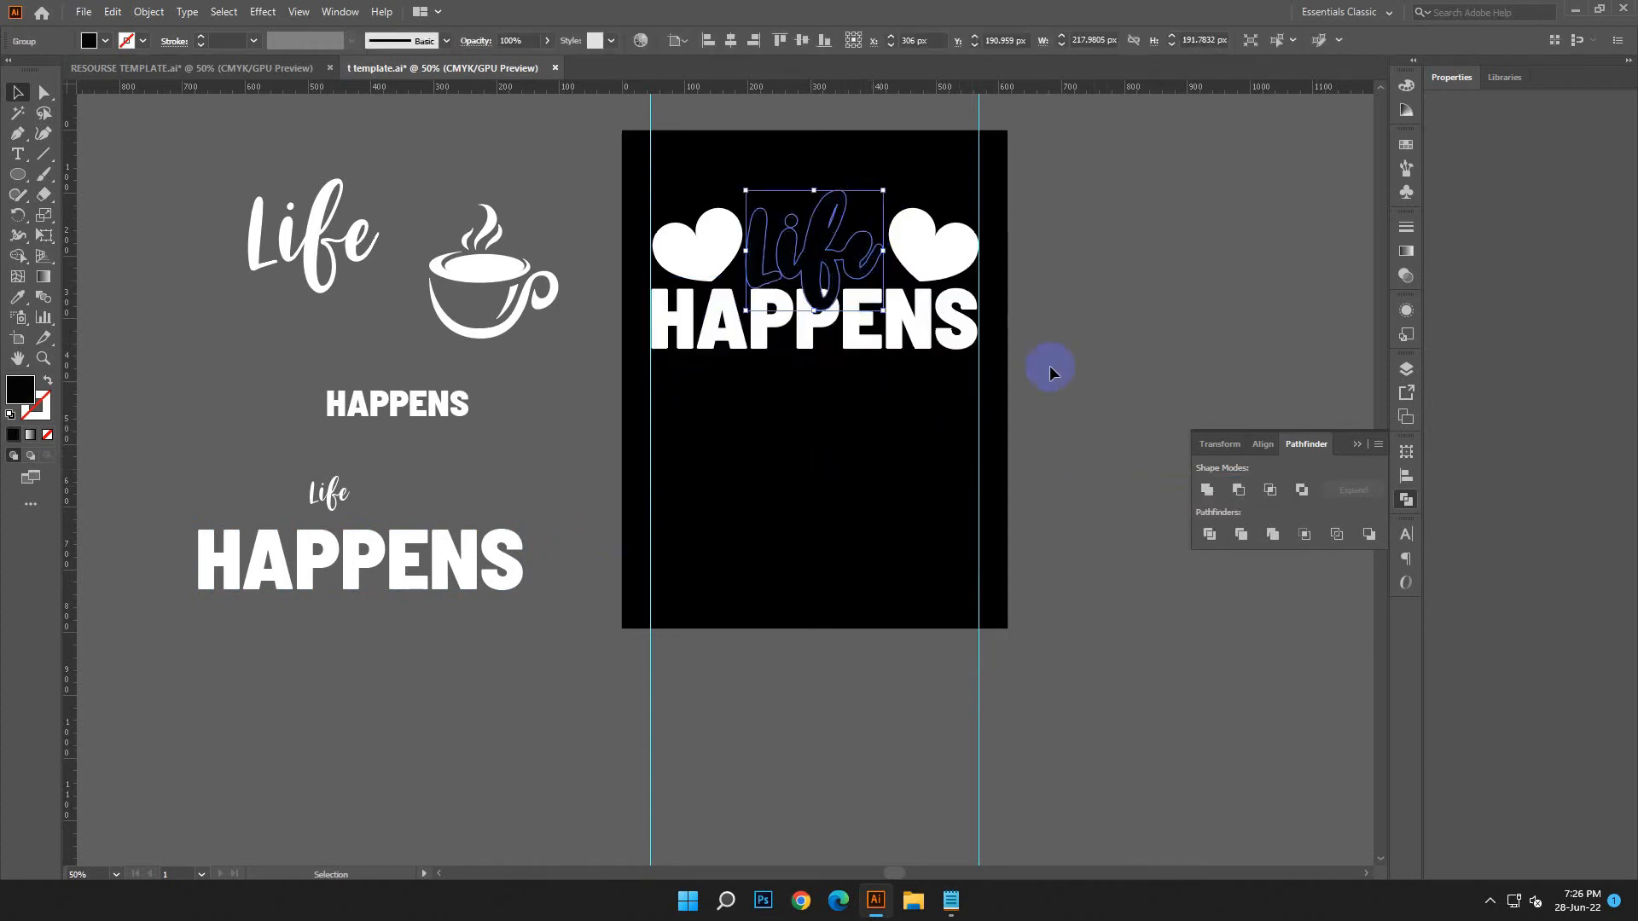
{"action": "left_click", "coordinate": [868, 339], "text": "shift"}
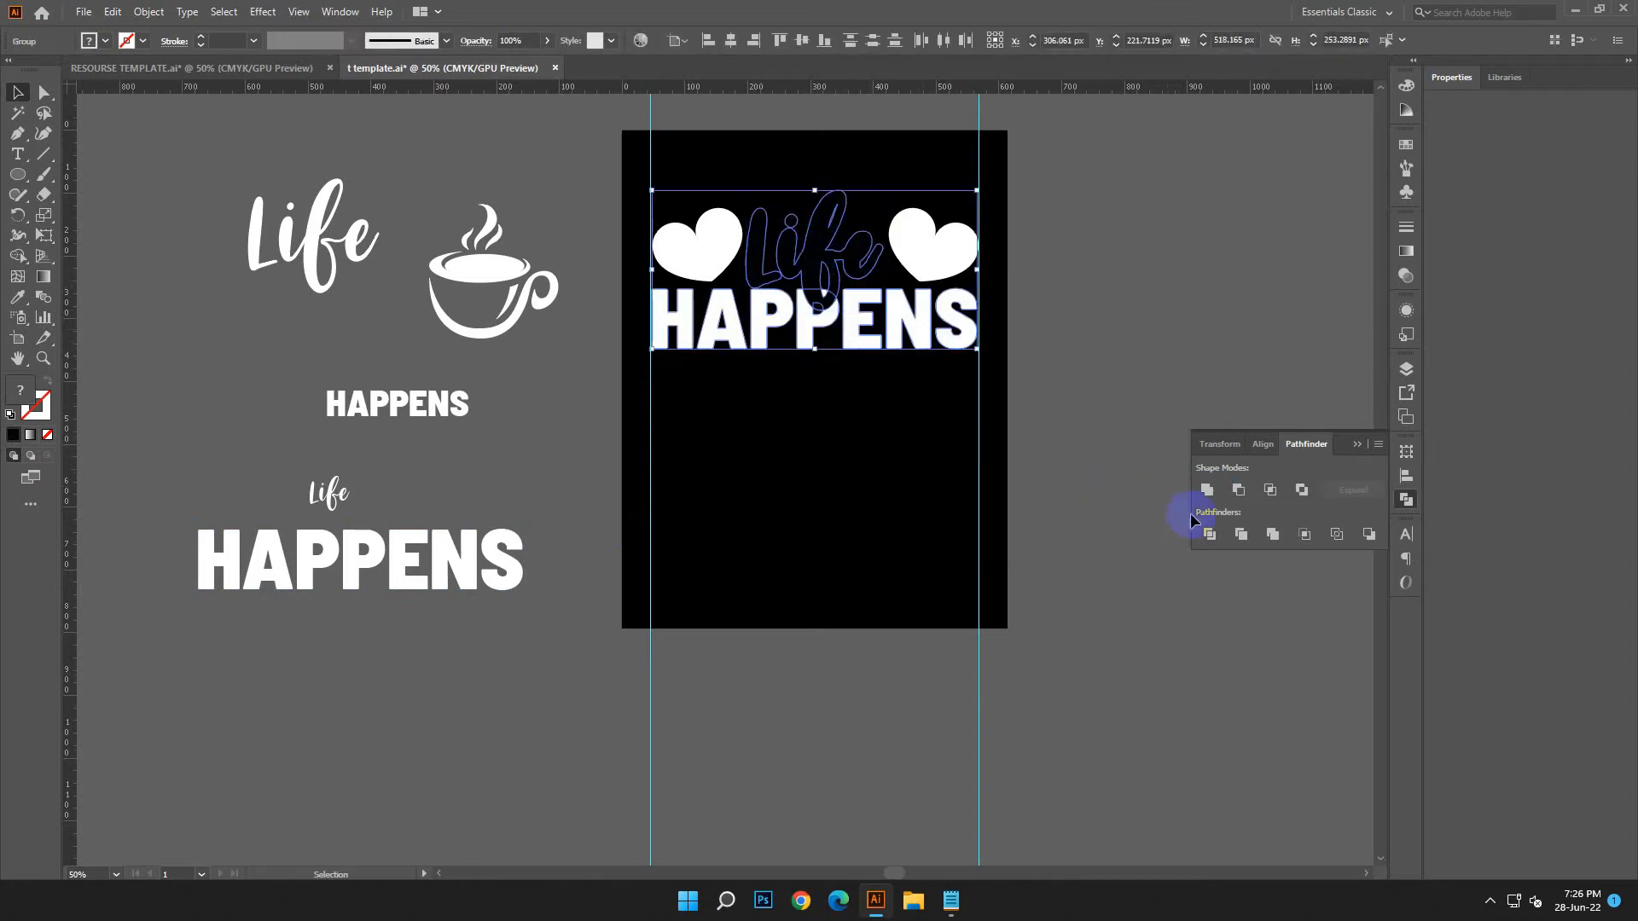
{"action": "left_click", "coordinate": [1205, 536]}
Select all the black divided pieces with the Magic Wand and delete them, leaving a gap around Life.
{"action": "left_click", "coordinate": [17, 113]}
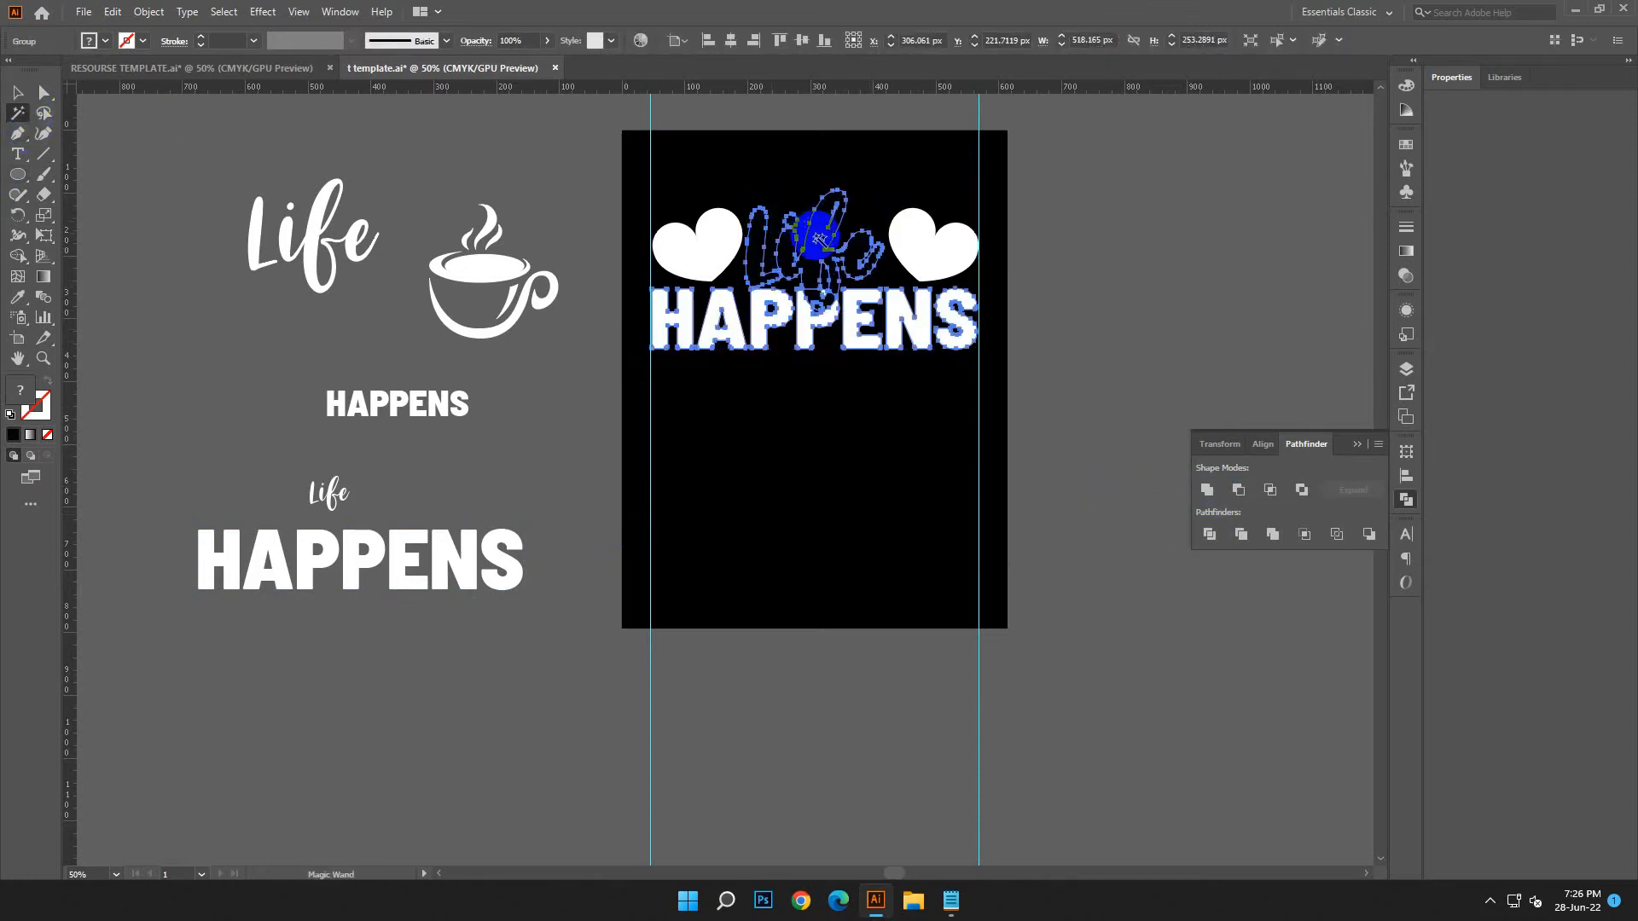
{"action": "left_click", "coordinate": [817, 237]}
{"action": "key", "text": "Delete"}
{"action": "left_click", "coordinate": [17, 93]}
{"action": "left_click_drag", "start_coordinate": [817, 680], "coordinate": [809, 644]}
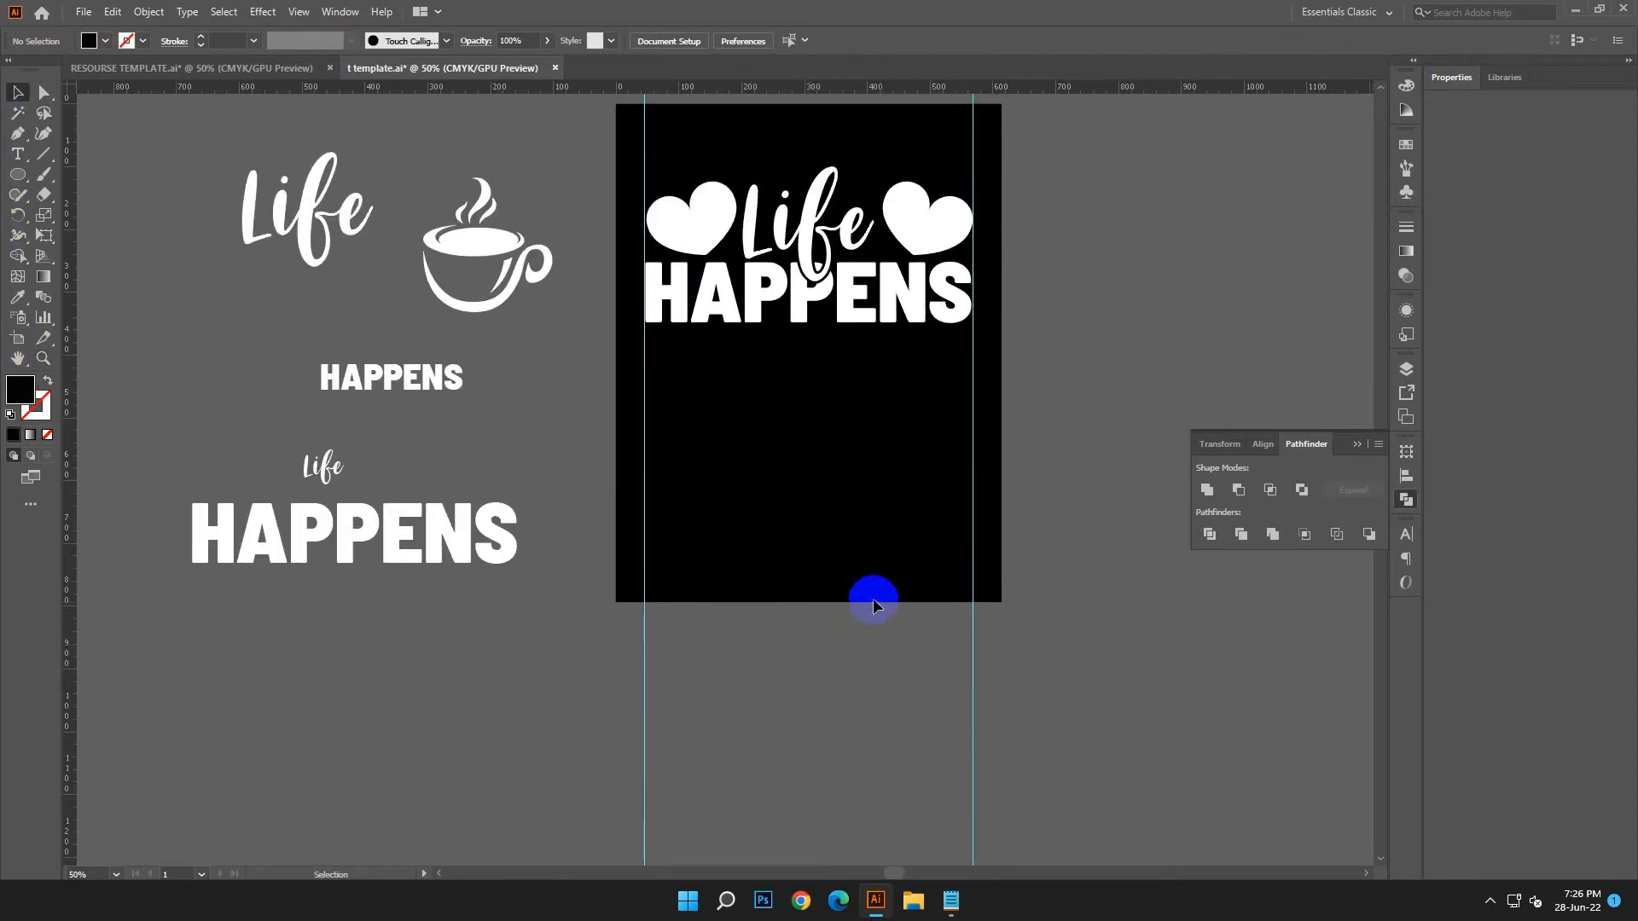
Switch to the Notepad document, copy the word COFFEE and return to the artwork.
{"action": "left_click", "coordinate": [952, 902]}
{"action": "left_click", "coordinate": [1322, 484]}
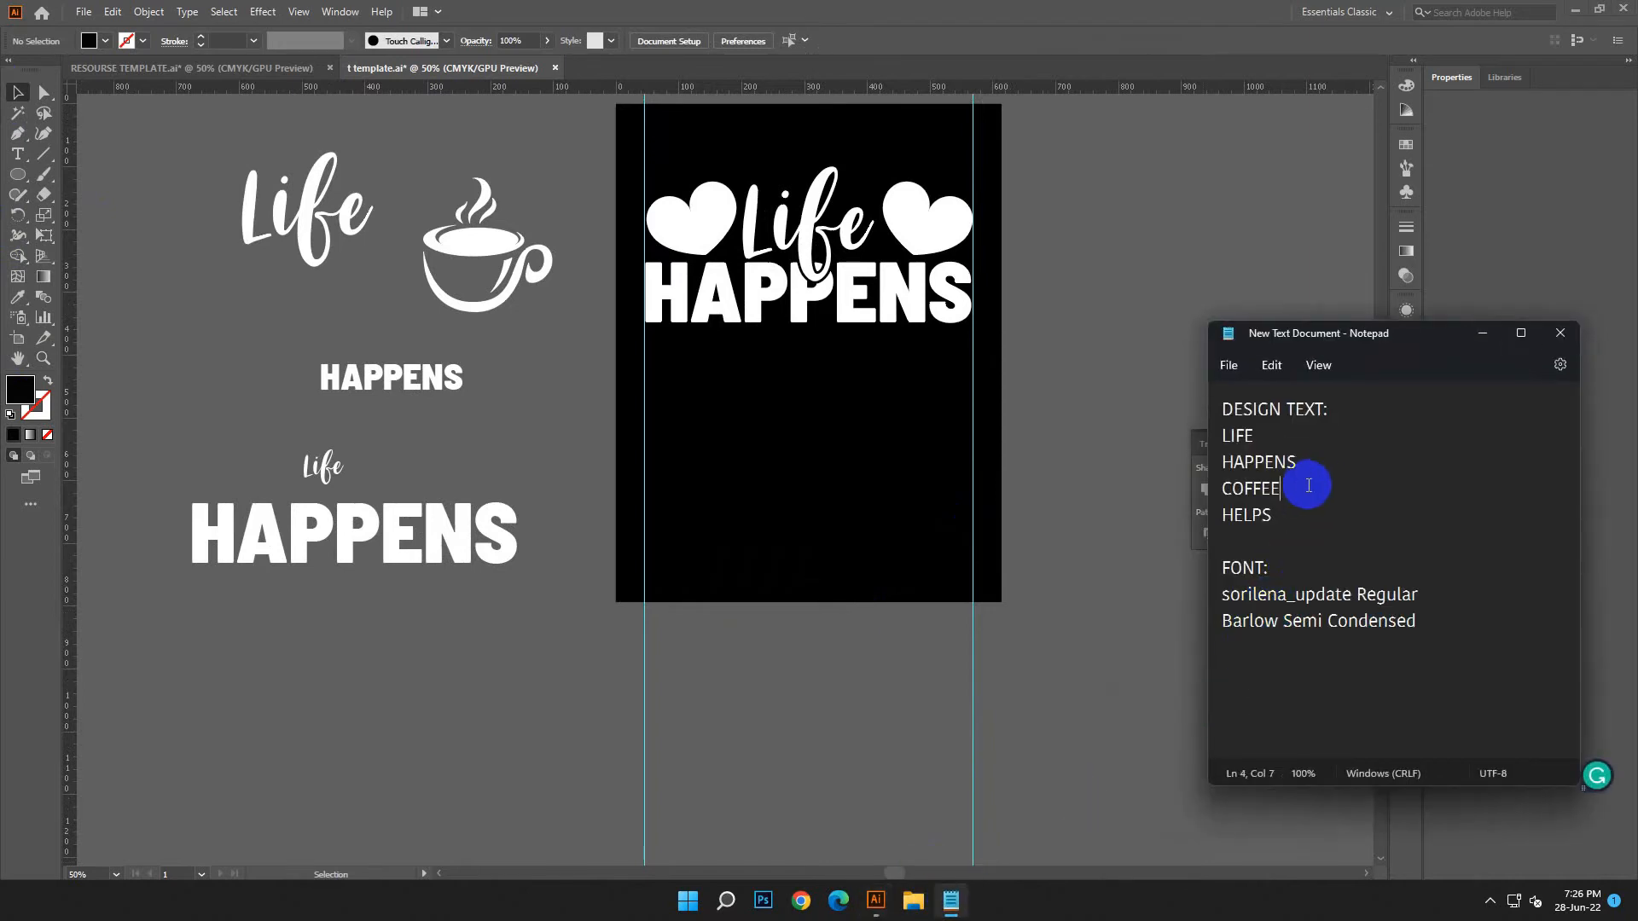
{"action": "left_click_drag", "start_coordinate": [1290, 490], "coordinate": [1222, 492]}
{"action": "right_click", "coordinate": [1246, 496]}
{"action": "left_click", "coordinate": [1280, 523]}
{"action": "left_click", "coordinate": [1482, 333]}
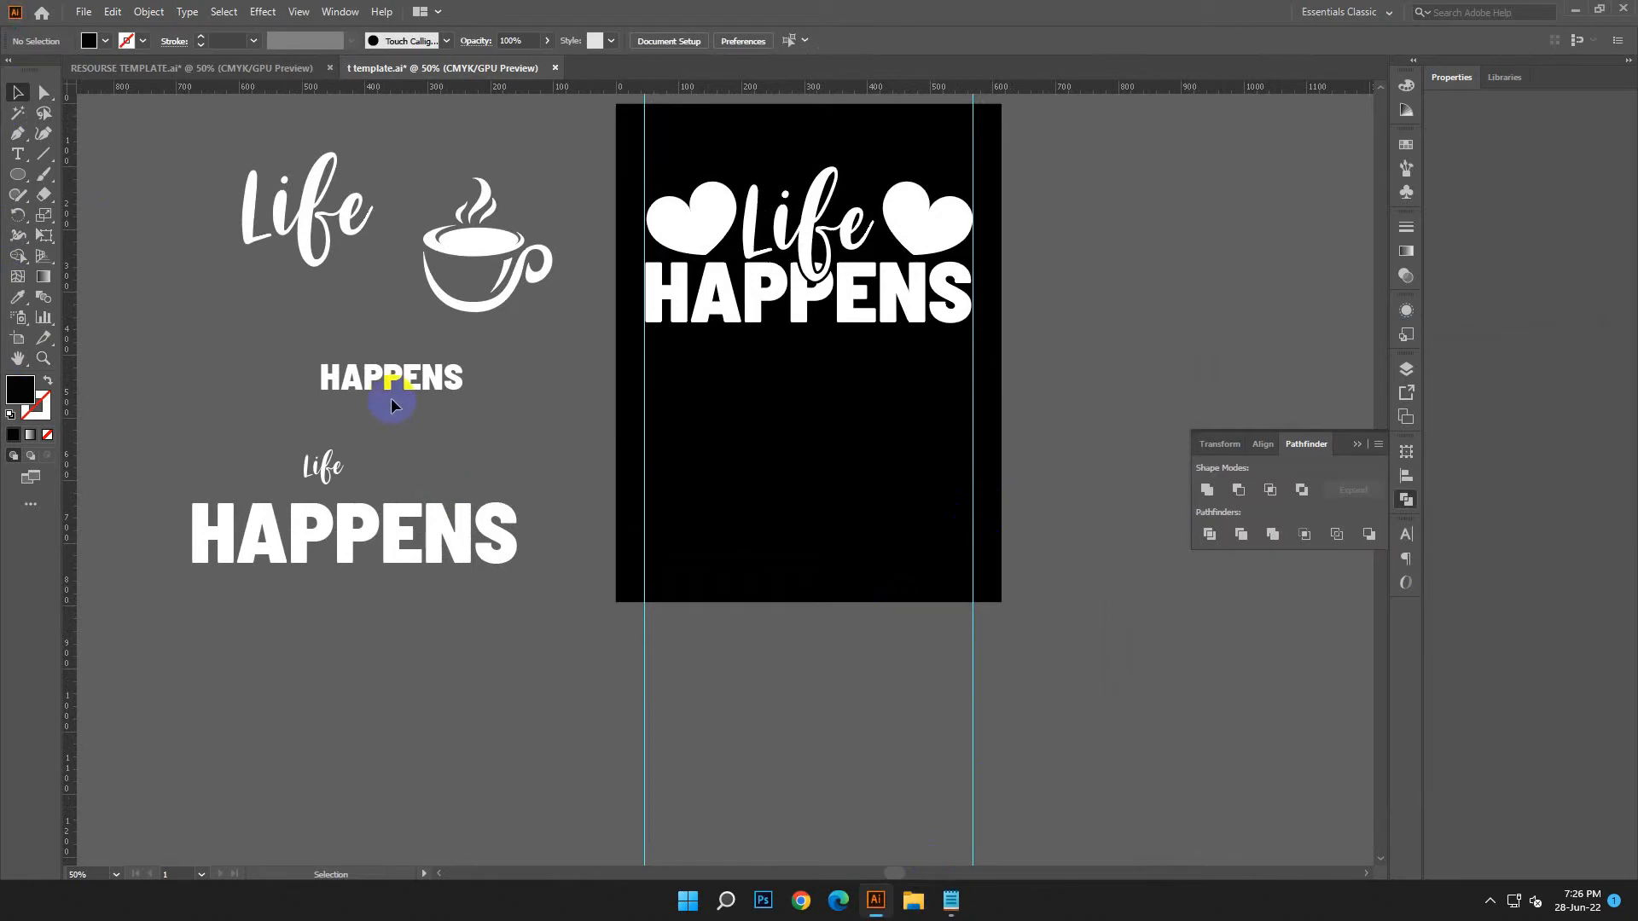
Replace the small live Life text with the copied COFFEE and enlarge it to a font size of about 114 below HAPPENS.
{"action": "left_click", "coordinate": [315, 239]}
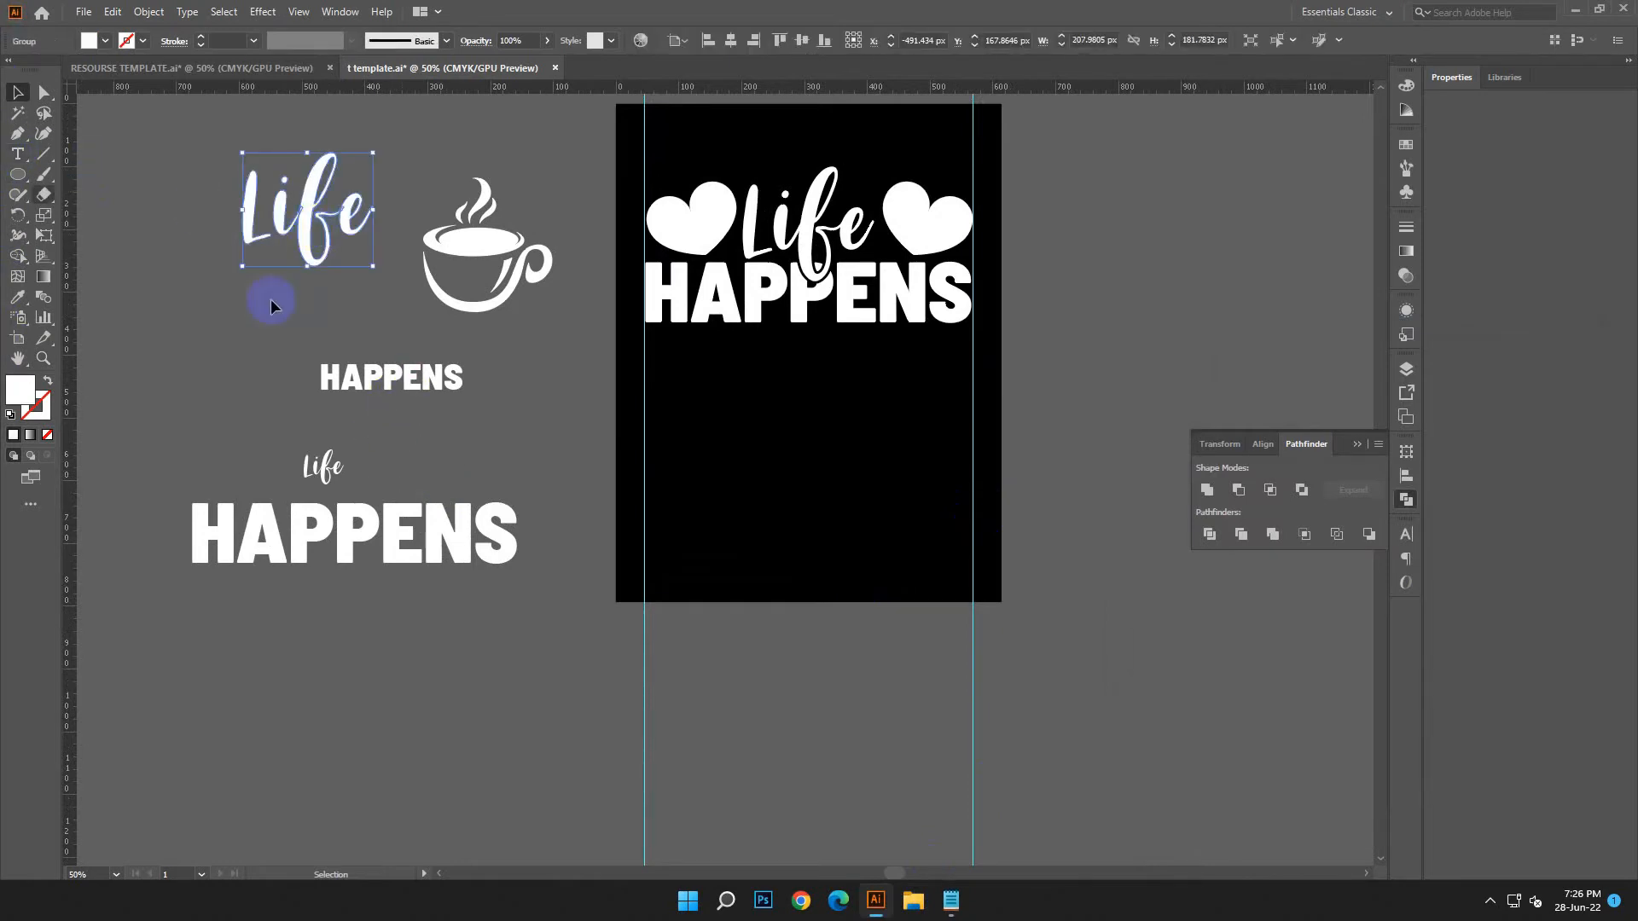
{"action": "left_click", "coordinate": [546, 442]}
{"action": "left_click", "coordinate": [323, 464]}
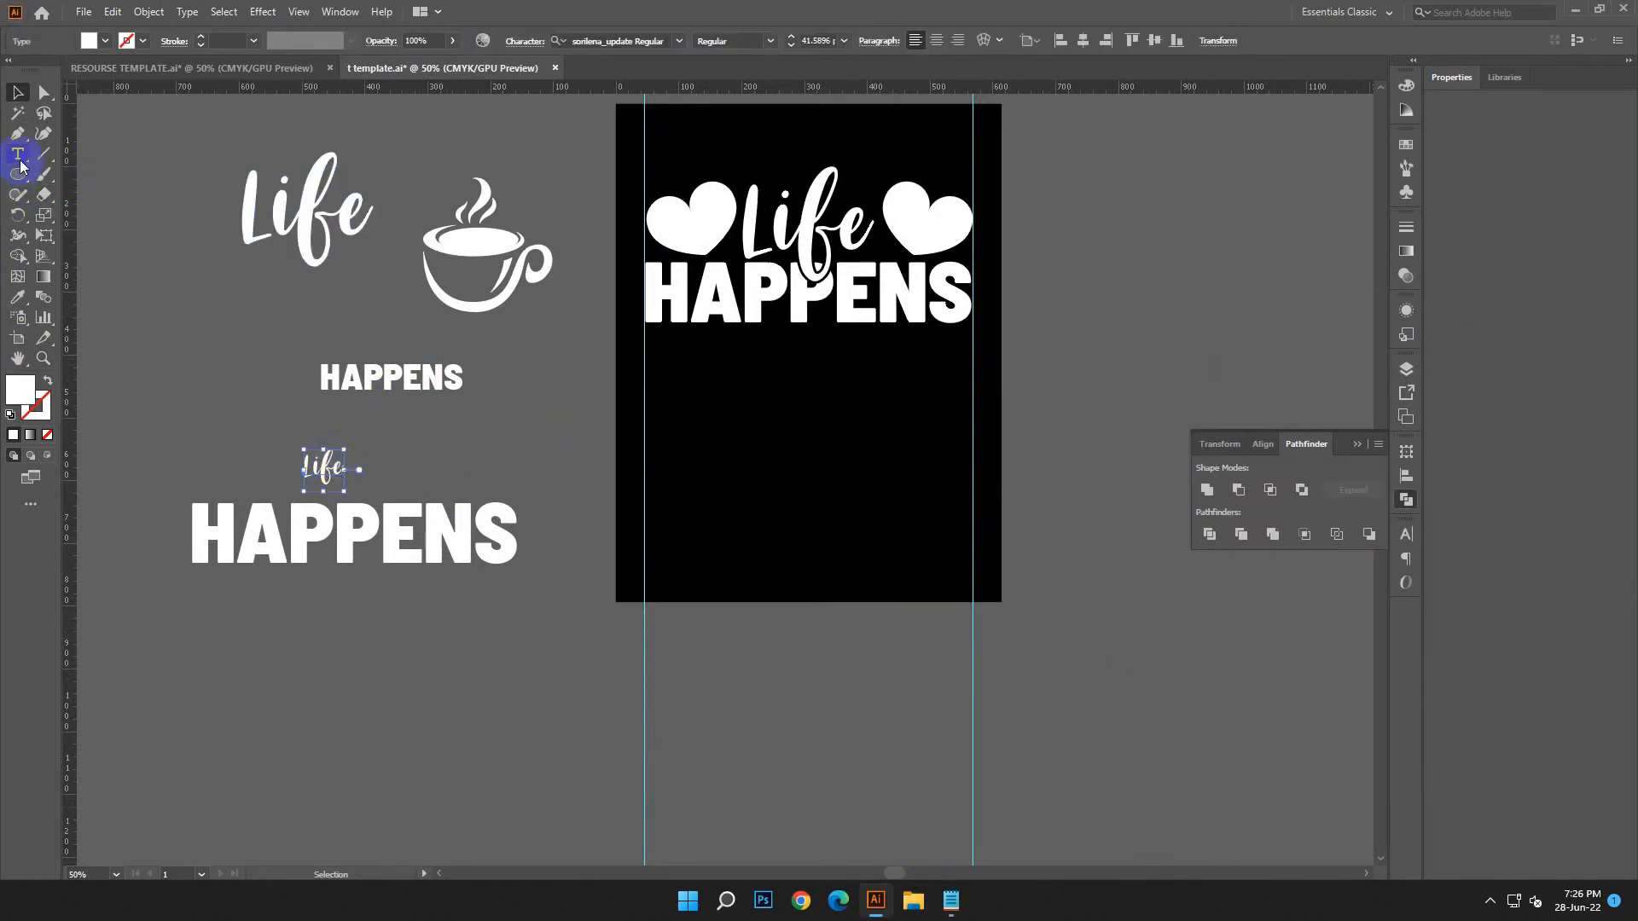
{"action": "left_click", "coordinate": [112, 11]}
{"action": "left_click", "coordinate": [120, 117]}
{"action": "left_click", "coordinate": [16, 95]}
{"action": "left_click", "coordinate": [358, 449]}
{"action": "left_click_drag", "start_coordinate": [408, 515], "coordinate": [449, 575]}
{"action": "left_click_drag", "start_coordinate": [341, 461], "coordinate": [462, 681]}
Retype the script COFFEE text as Coffee, with only the first letter capitalized.
{"action": "left_click", "coordinate": [16, 157]}
{"action": "left_click", "coordinate": [540, 674]}
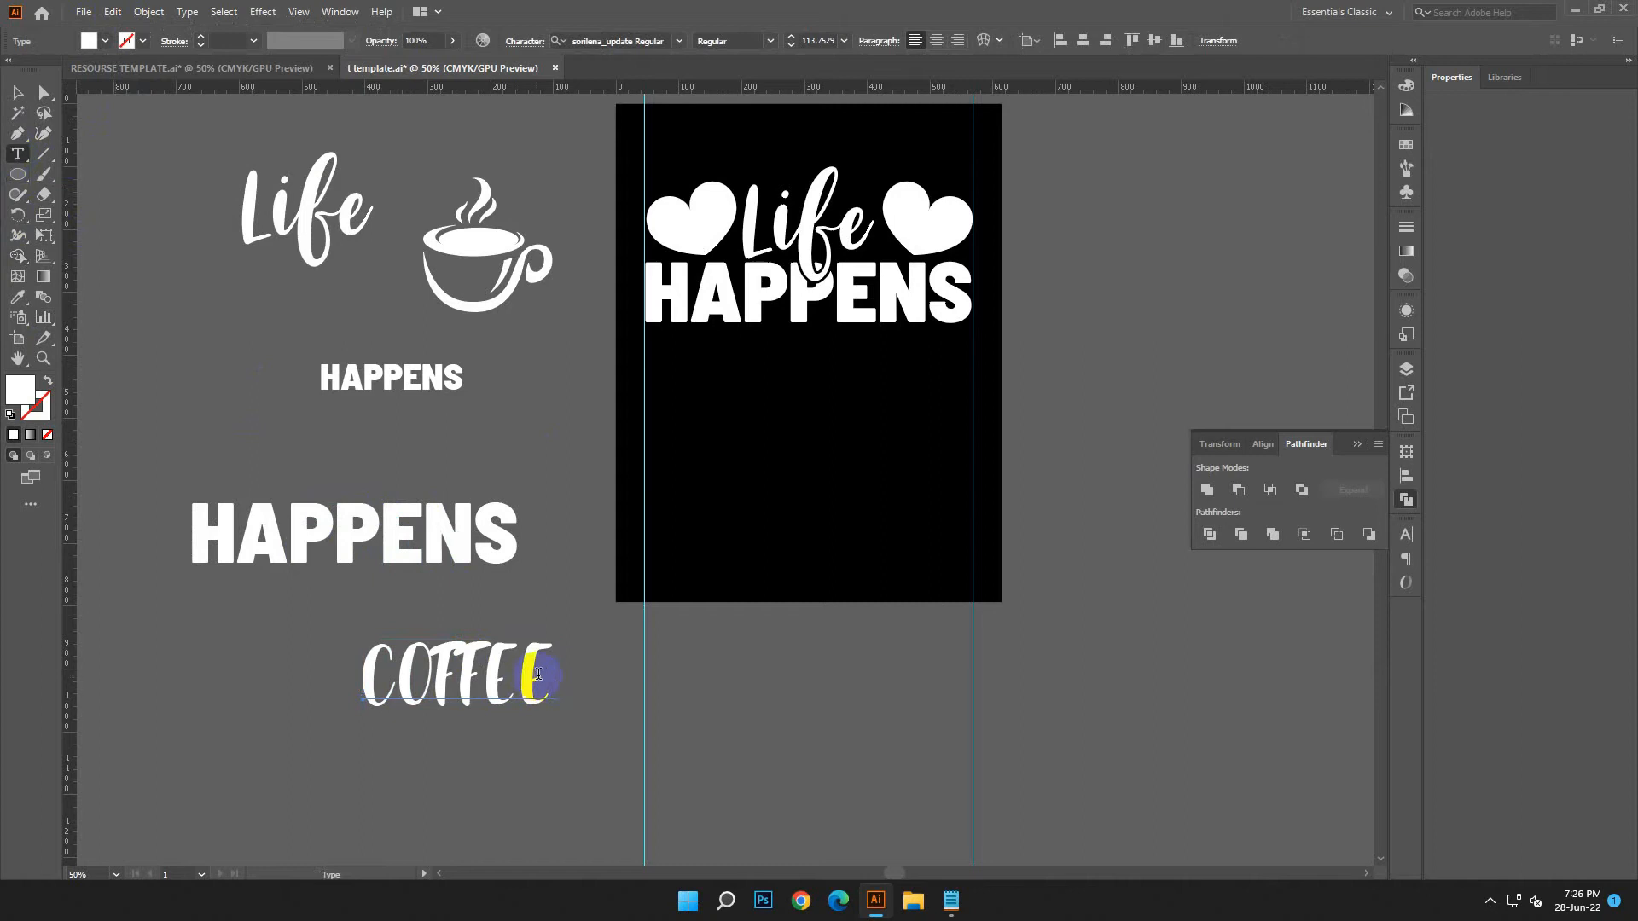
{"action": "key", "text": "BackSpace"}
{"action": "key", "text": "BackSpace"}
{"action": "key", "text": "BackSpace"}
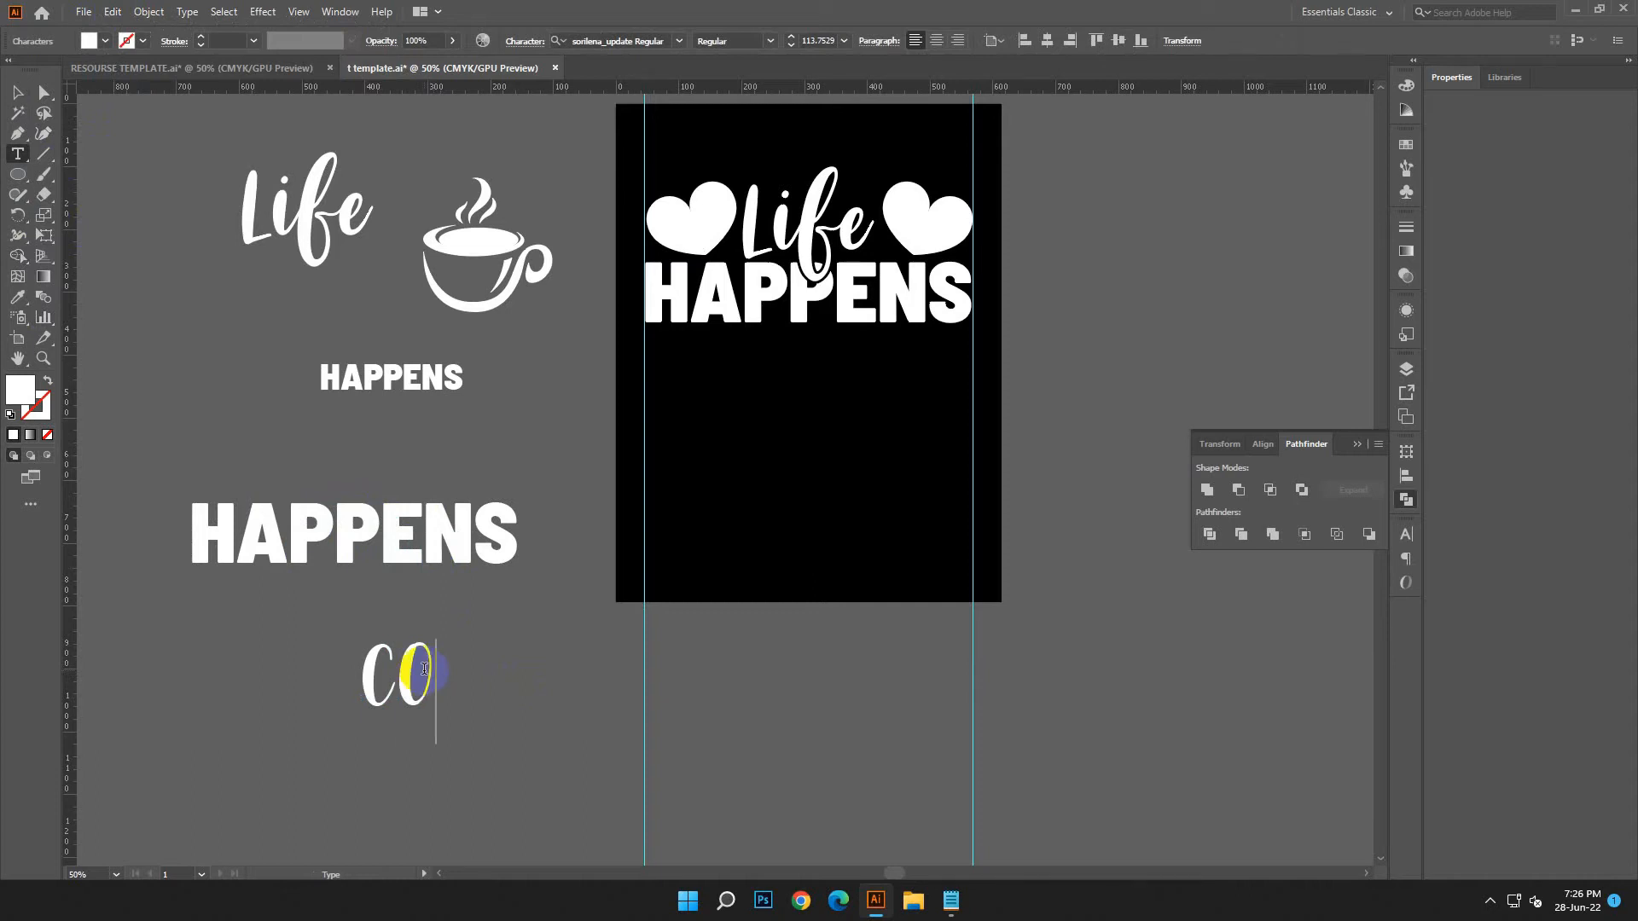
{"action": "type", "text": "offee"}
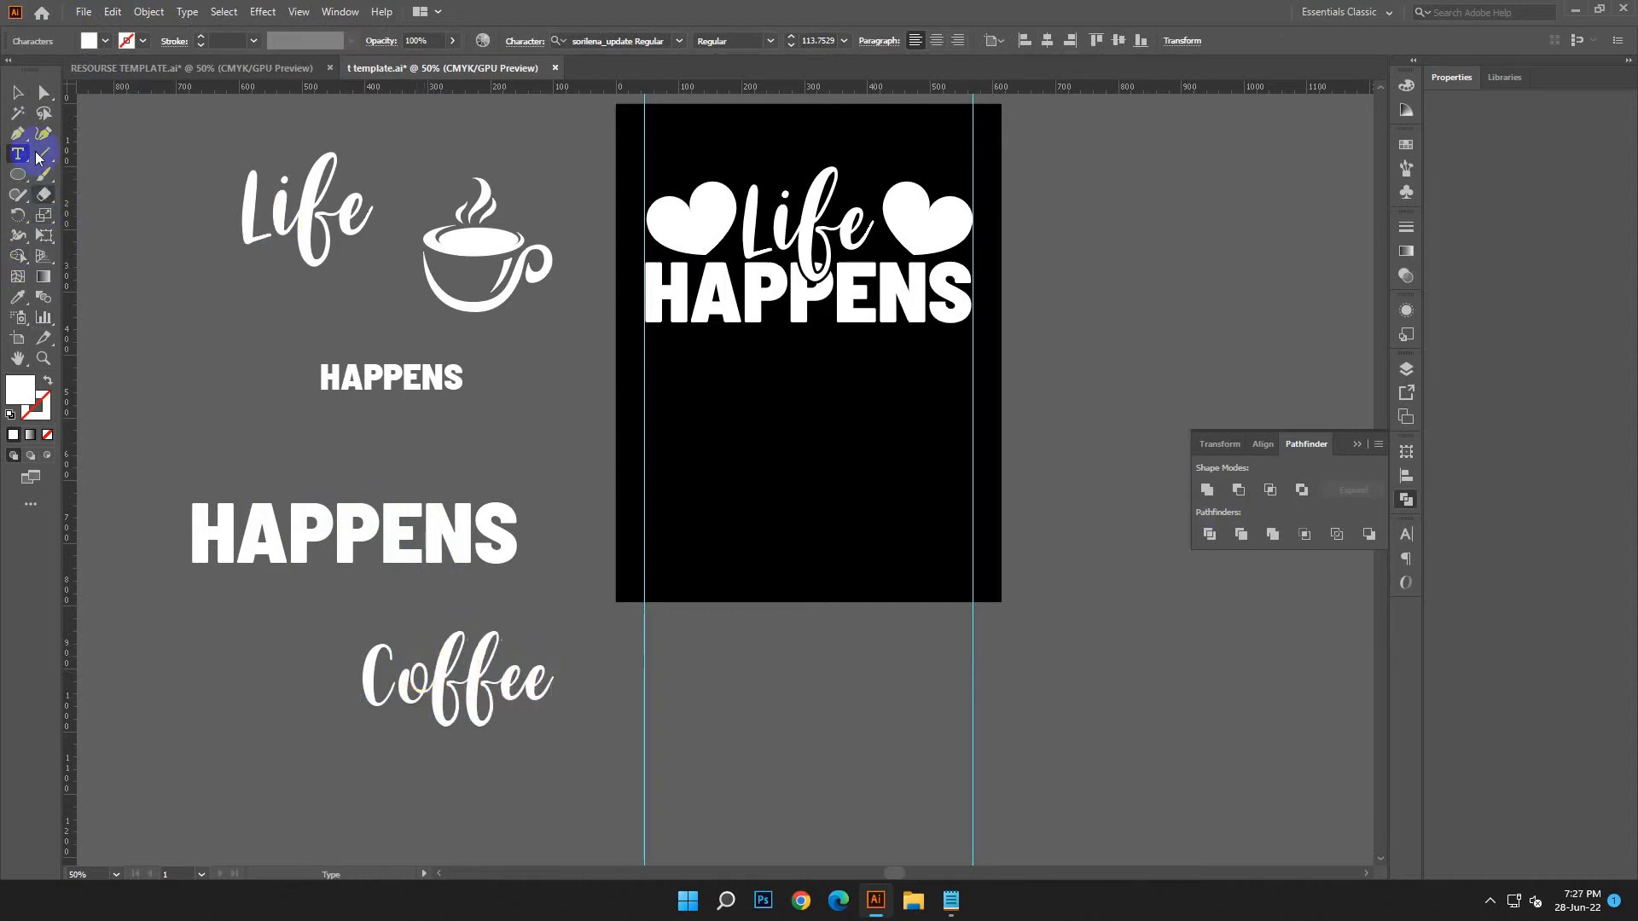
Move Coffee onto the artboard below HAPPENS, widen it slightly, and center its paragraph and its horizontal alignment.
{"action": "left_click", "coordinate": [23, 101]}
{"action": "left_click_drag", "start_coordinate": [460, 685], "coordinate": [800, 357]}
{"action": "left_click_drag", "start_coordinate": [898, 371], "coordinate": [908, 371]}
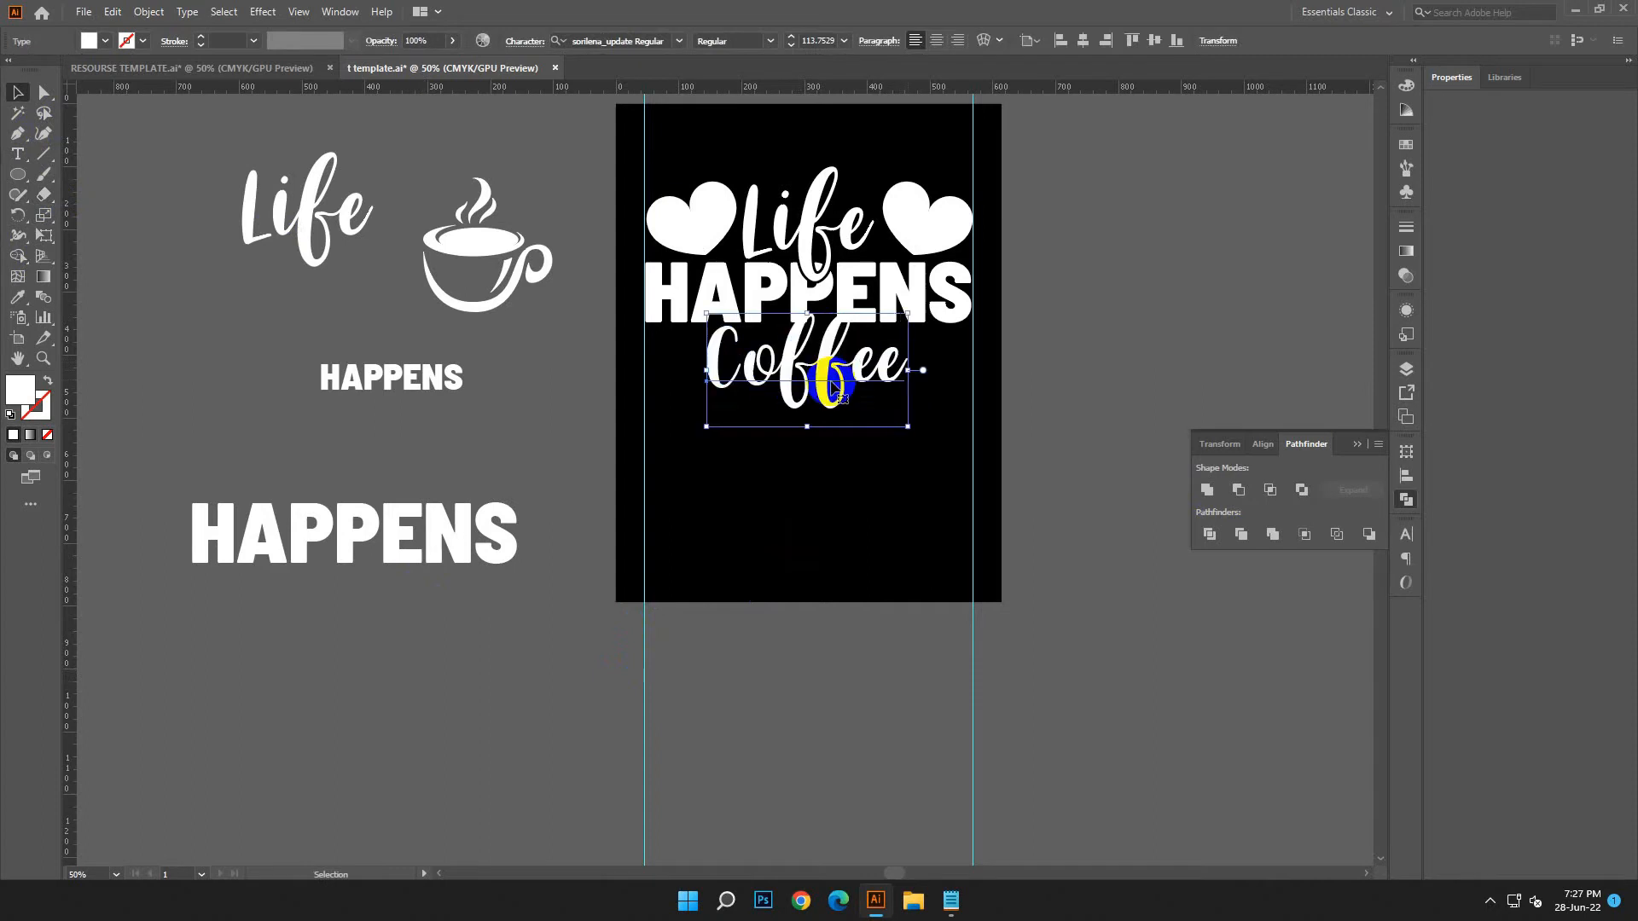
{"action": "left_click_drag", "start_coordinate": [707, 370], "coordinate": [697, 370]}
{"action": "left_click", "coordinate": [937, 41]}
{"action": "left_click", "coordinate": [1084, 41]}
{"action": "left_click", "coordinate": [1030, 570]}
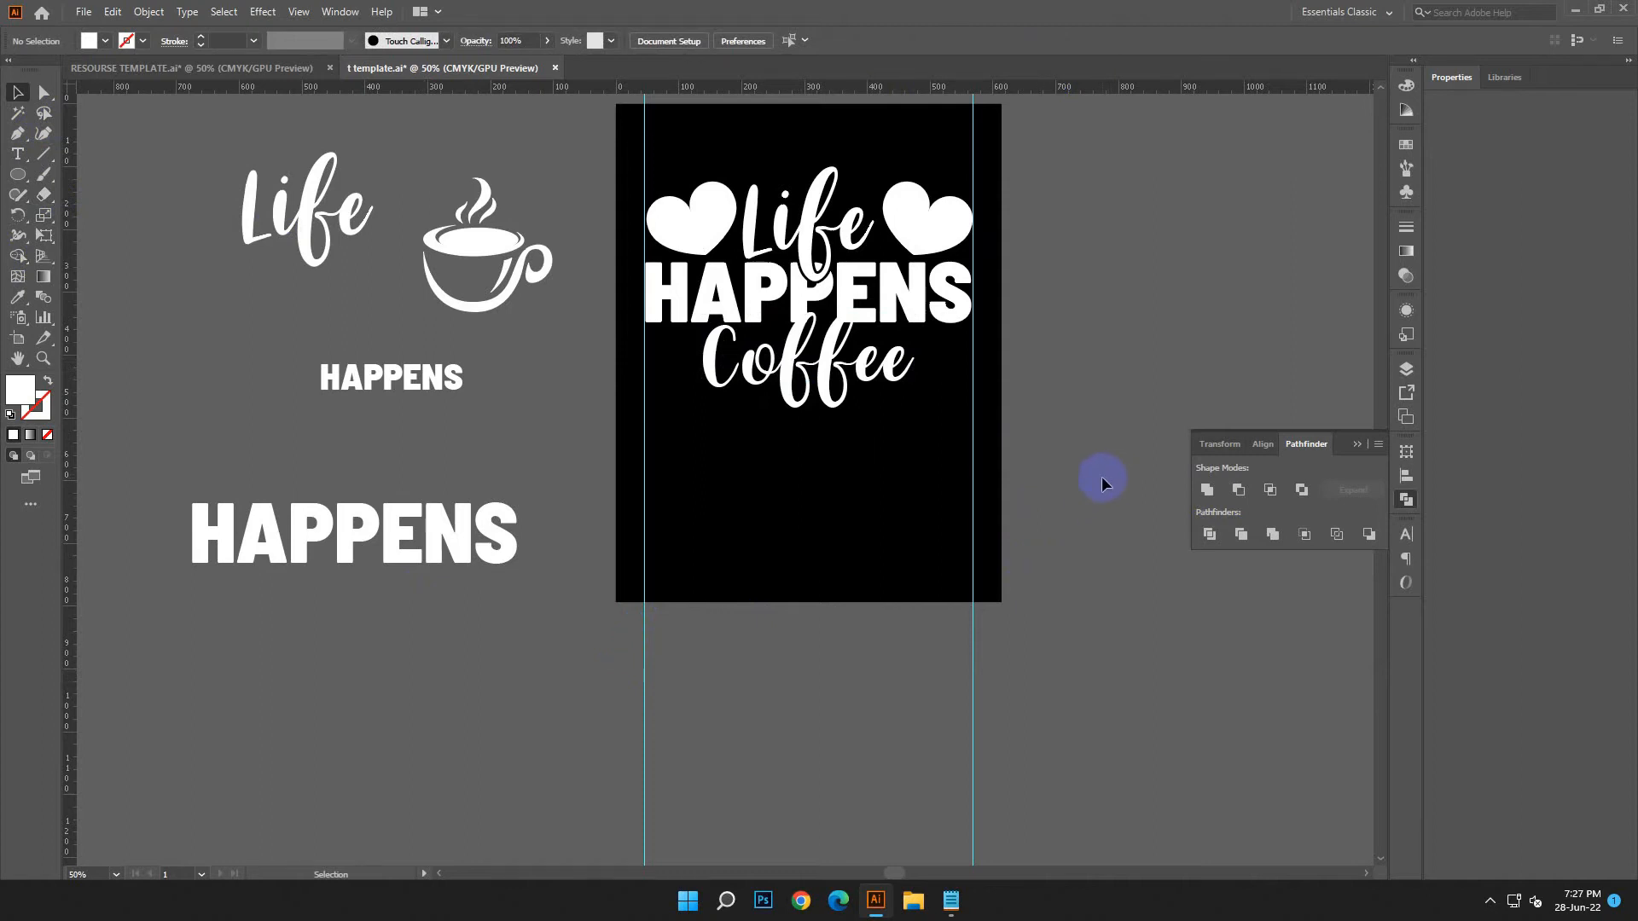
Shift Coffee to start at the left guide just under HAPPENS and stretch it slightly wider.
{"action": "left_click", "coordinate": [725, 384]}
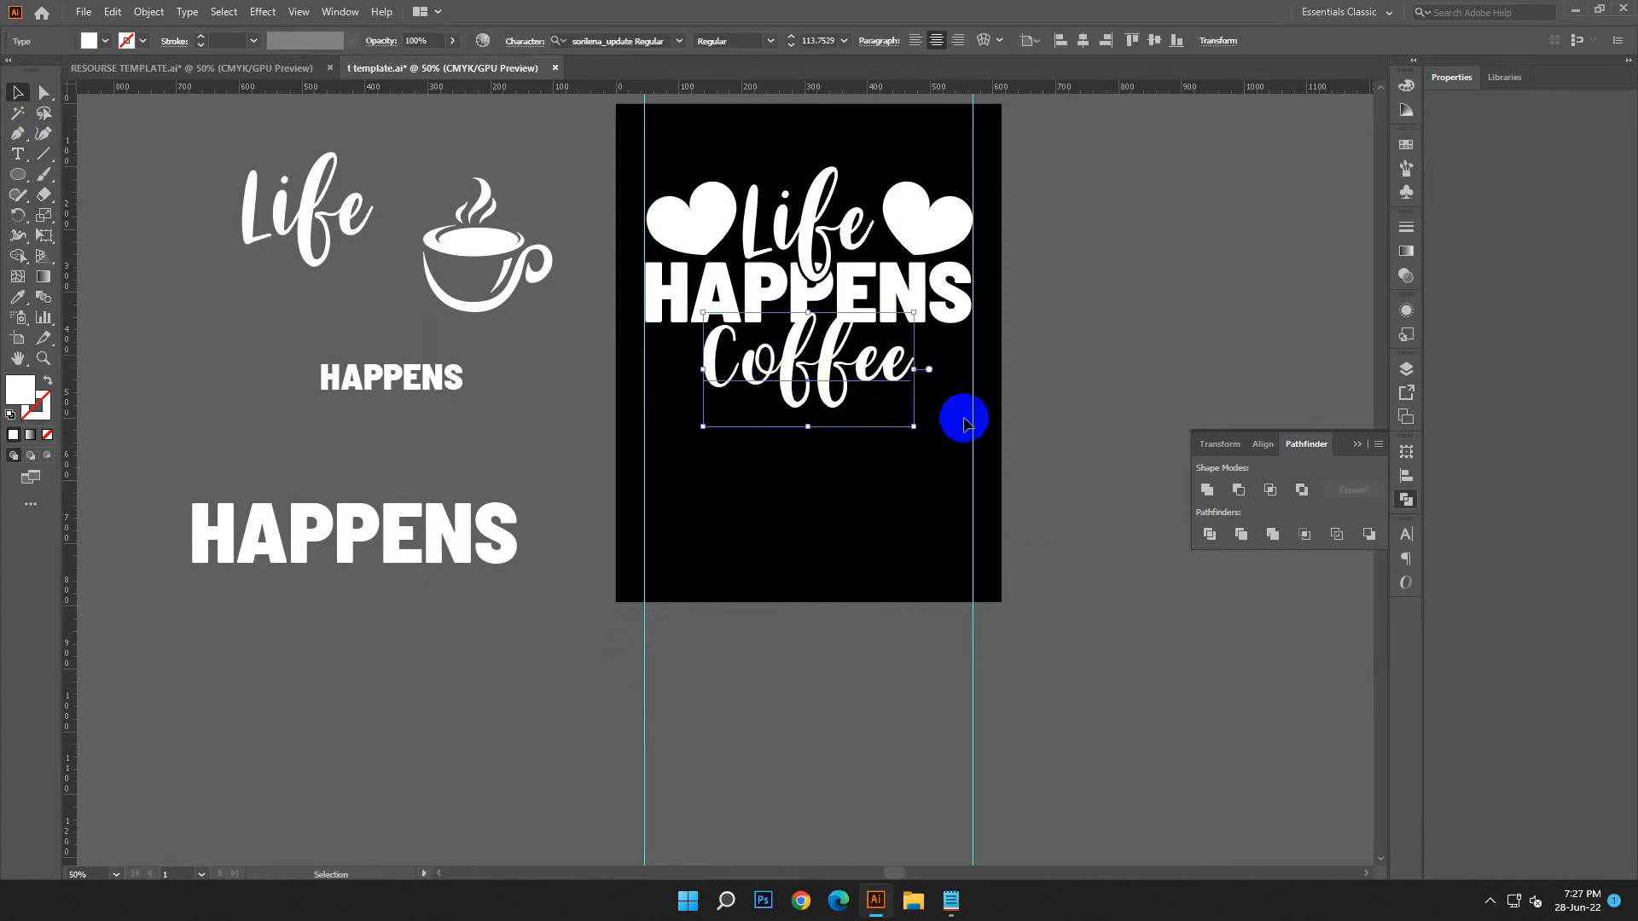
{"action": "key", "text": "Left"}
{"action": "key", "text": "Left"}
{"action": "key", "text": "Left"}
{"action": "key", "text": "Left"}
{"action": "key", "text": "Left"}
{"action": "key", "text": "Left"}
{"action": "key", "text": "Left"}
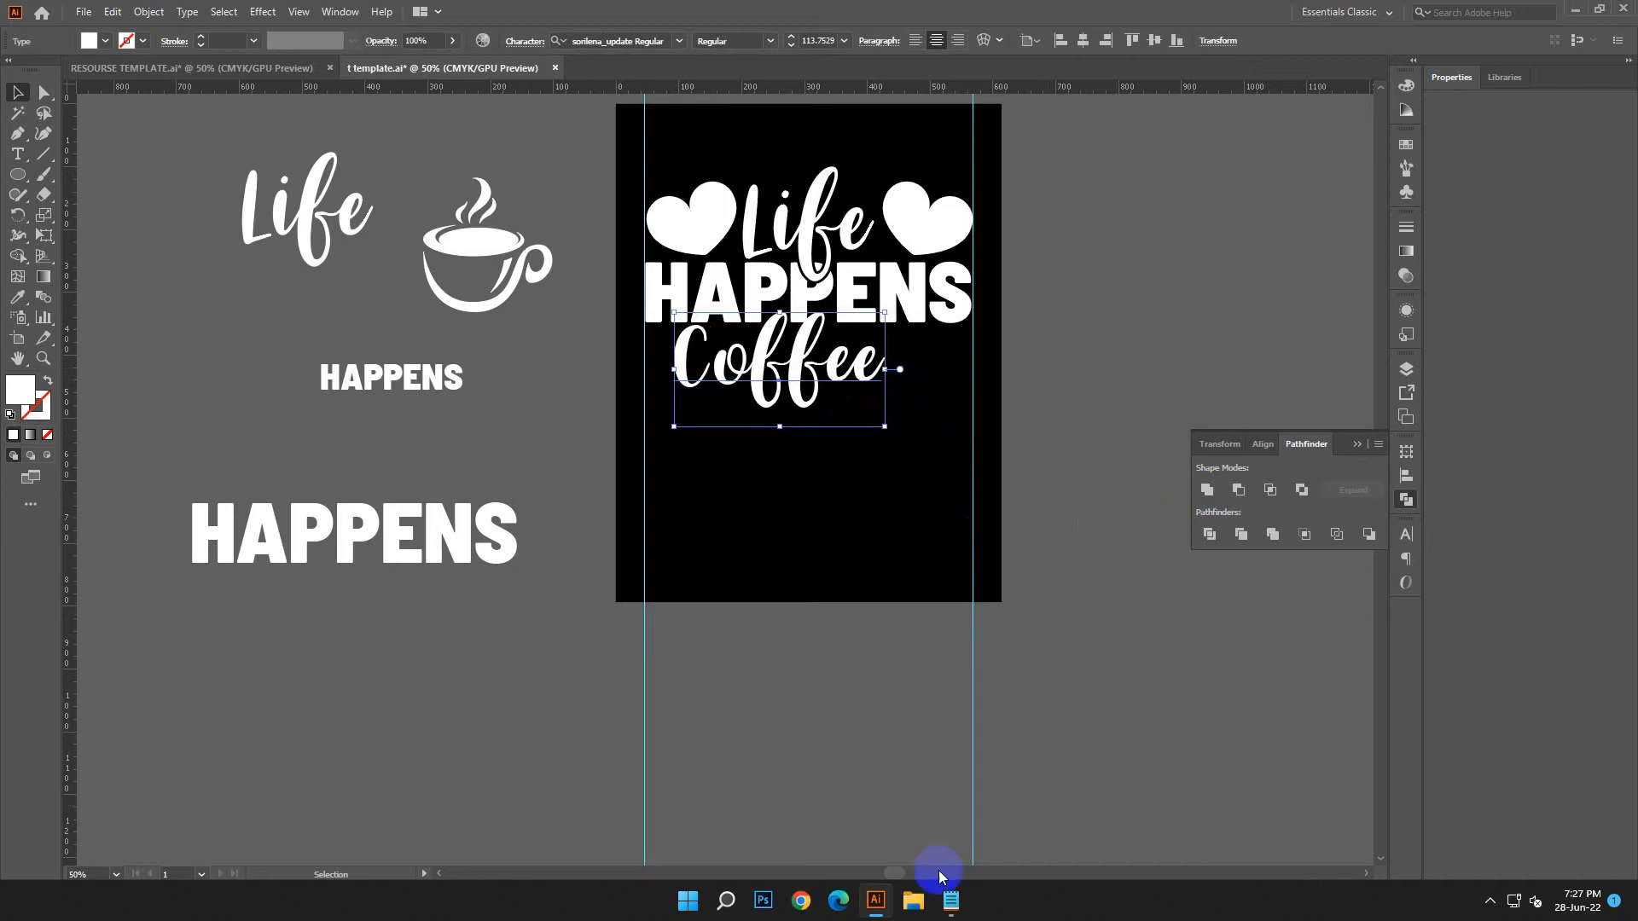
{"action": "left_click", "coordinate": [967, 901]}
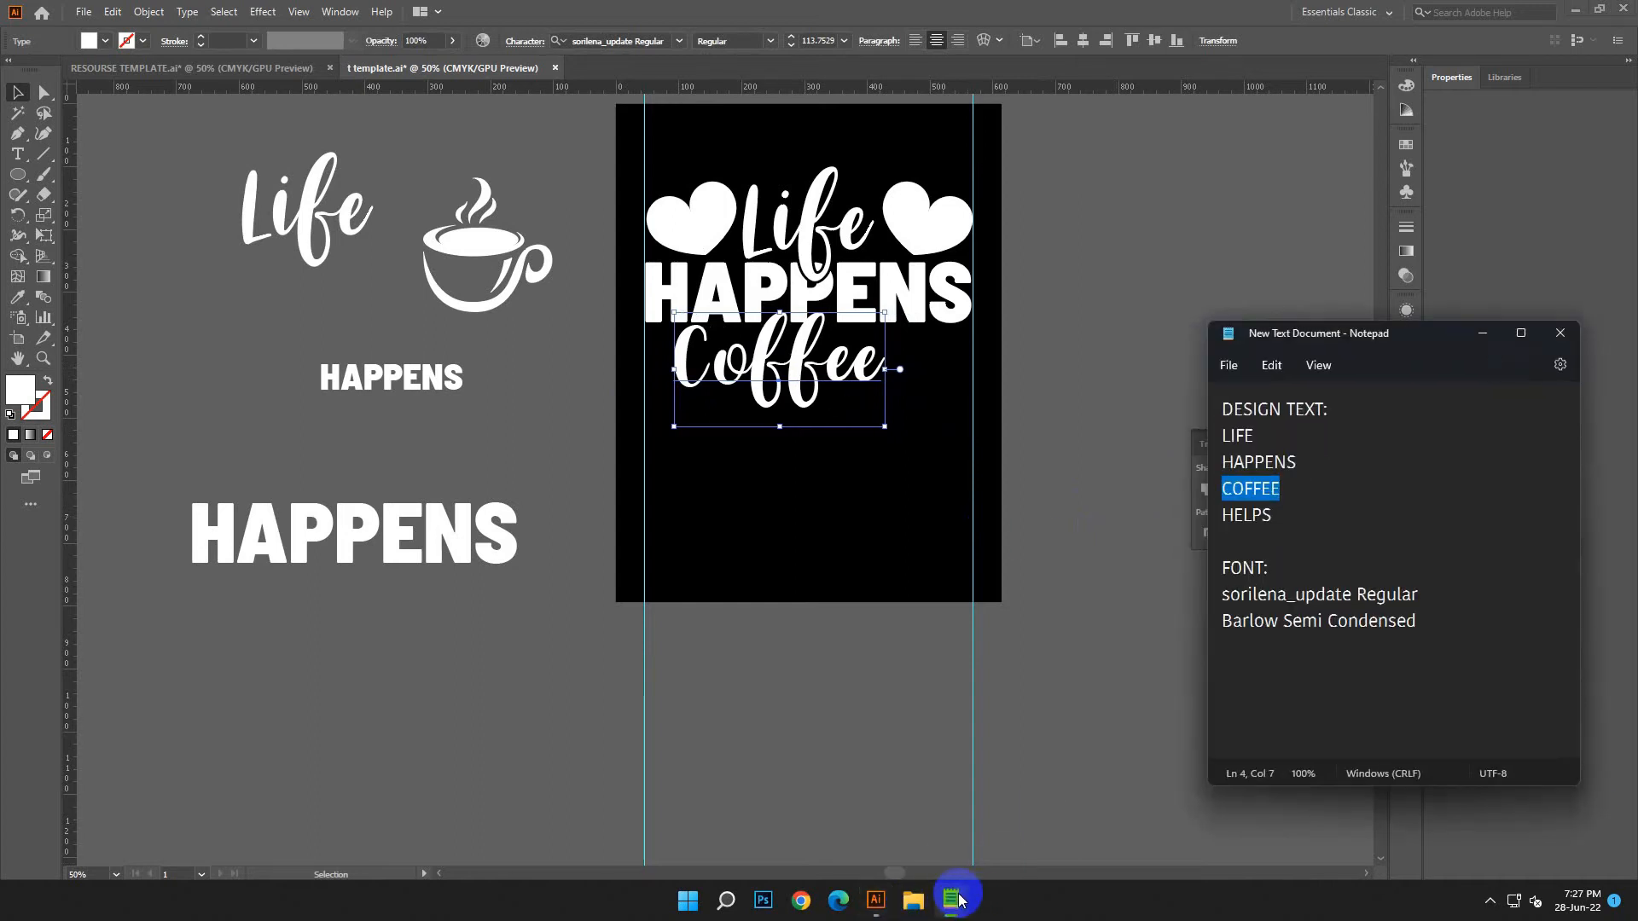
{"action": "left_click", "coordinate": [1481, 335]}
{"action": "key", "text": "Left"}
{"action": "key", "text": "Left"}
{"action": "key", "text": "Left"}
{"action": "key", "text": "Left"}
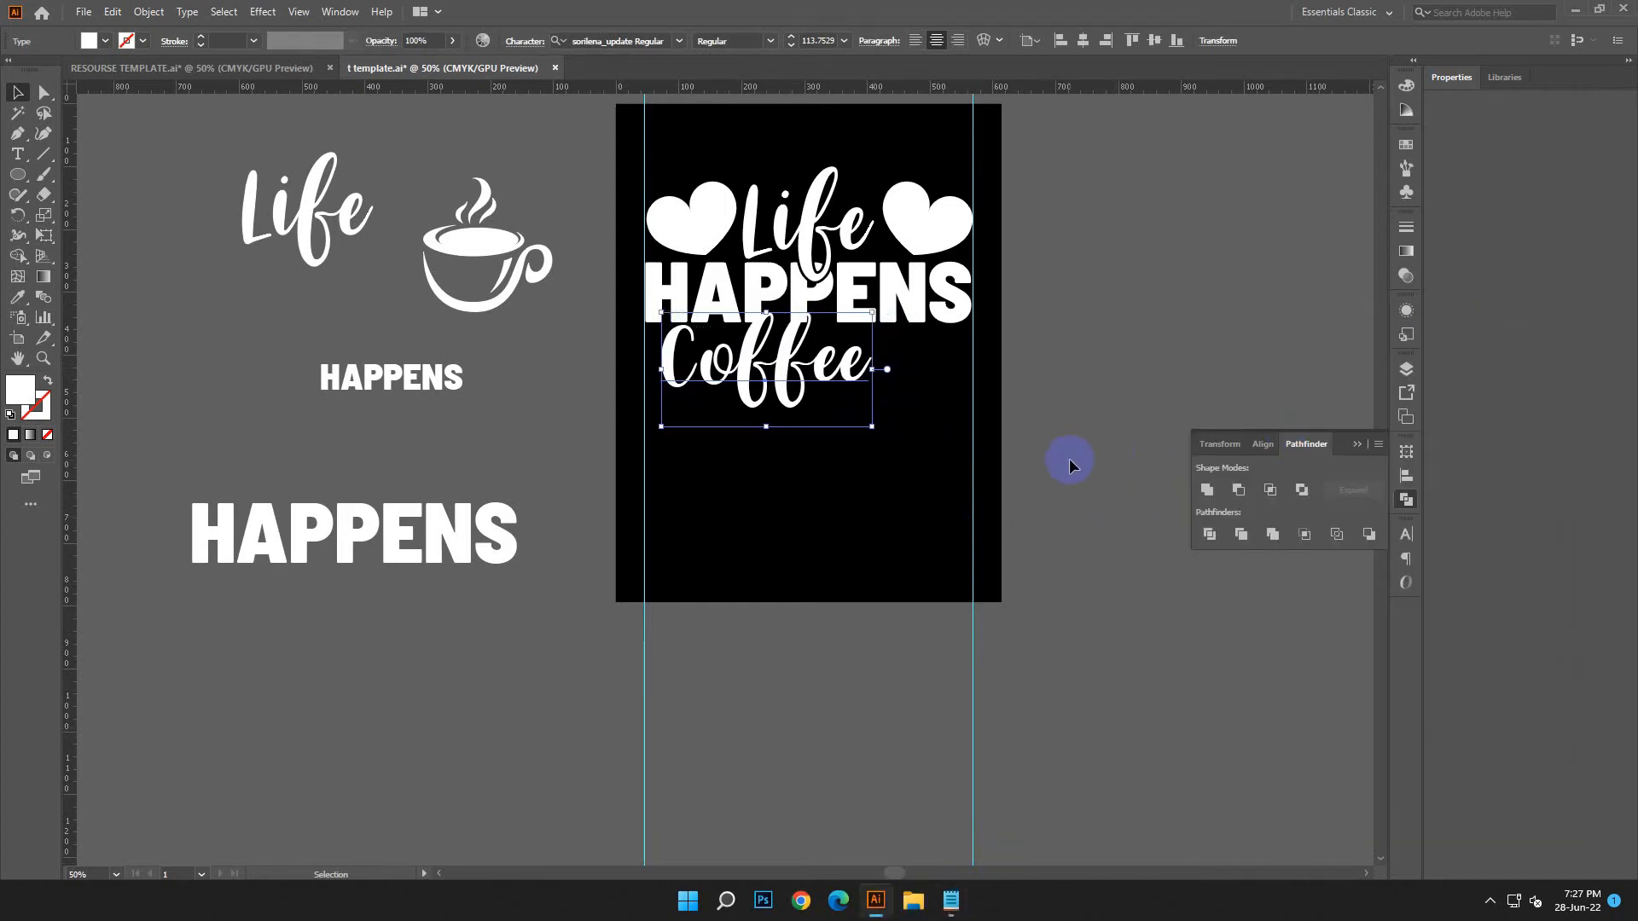
{"action": "key", "text": "Left"}
{"action": "key", "text": "Left"}
{"action": "key", "text": "Left"}
{"action": "key", "text": "Left"}
{"action": "key", "text": "Up"}
{"action": "key", "text": "Left"}
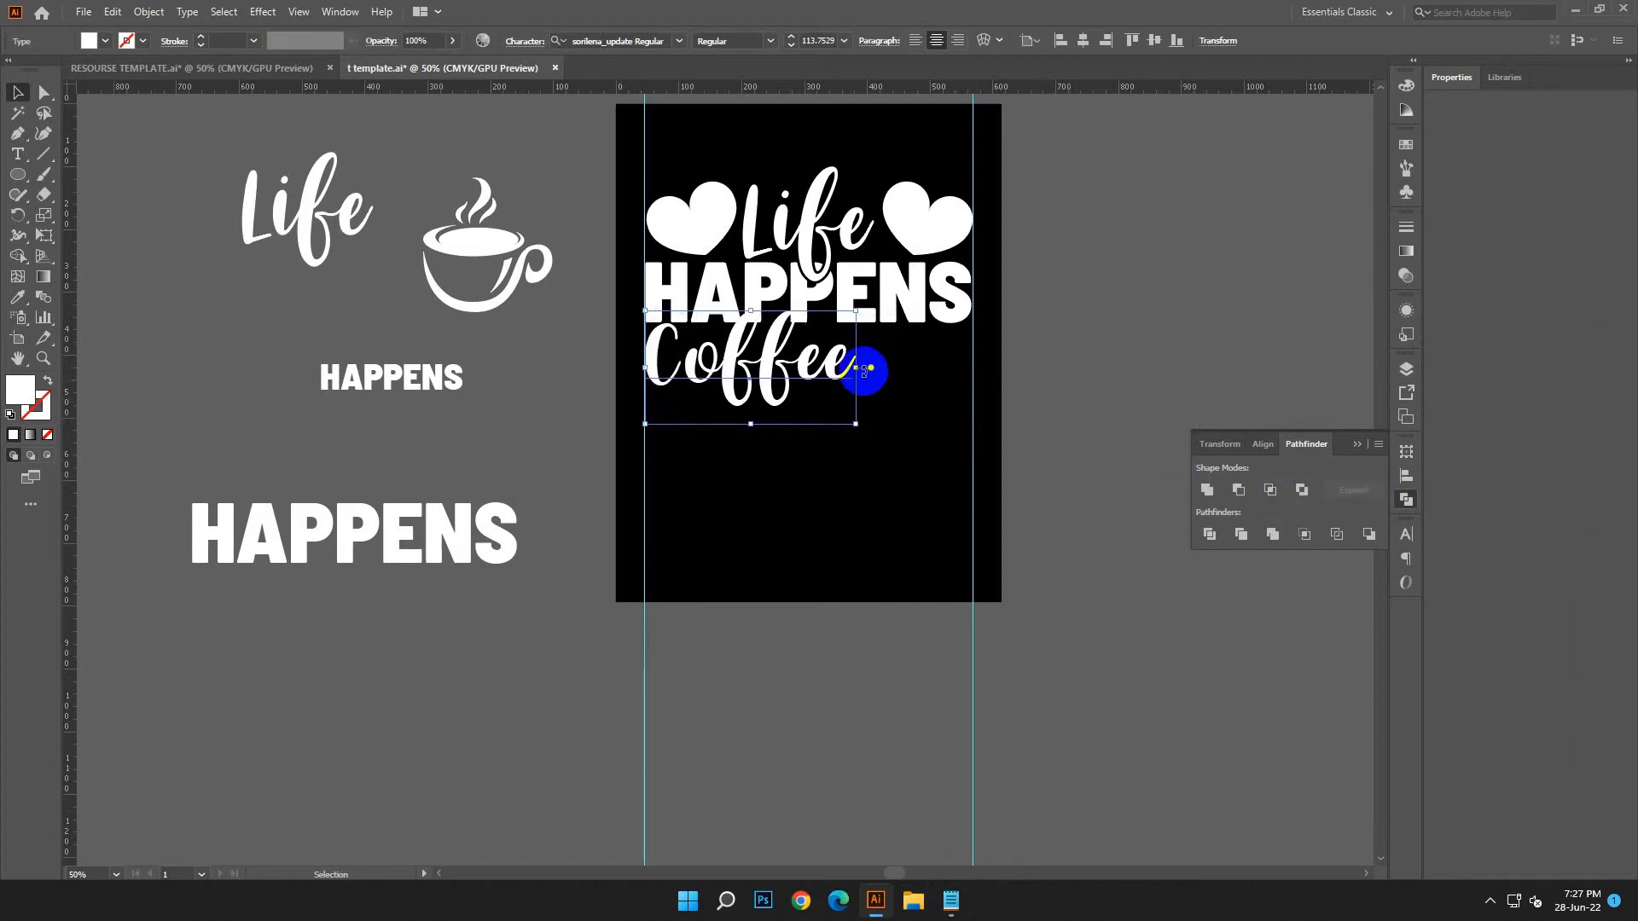
{"action": "left_click_drag", "start_coordinate": [858, 369], "coordinate": [878, 373]}
{"action": "left_click", "coordinate": [958, 402]}
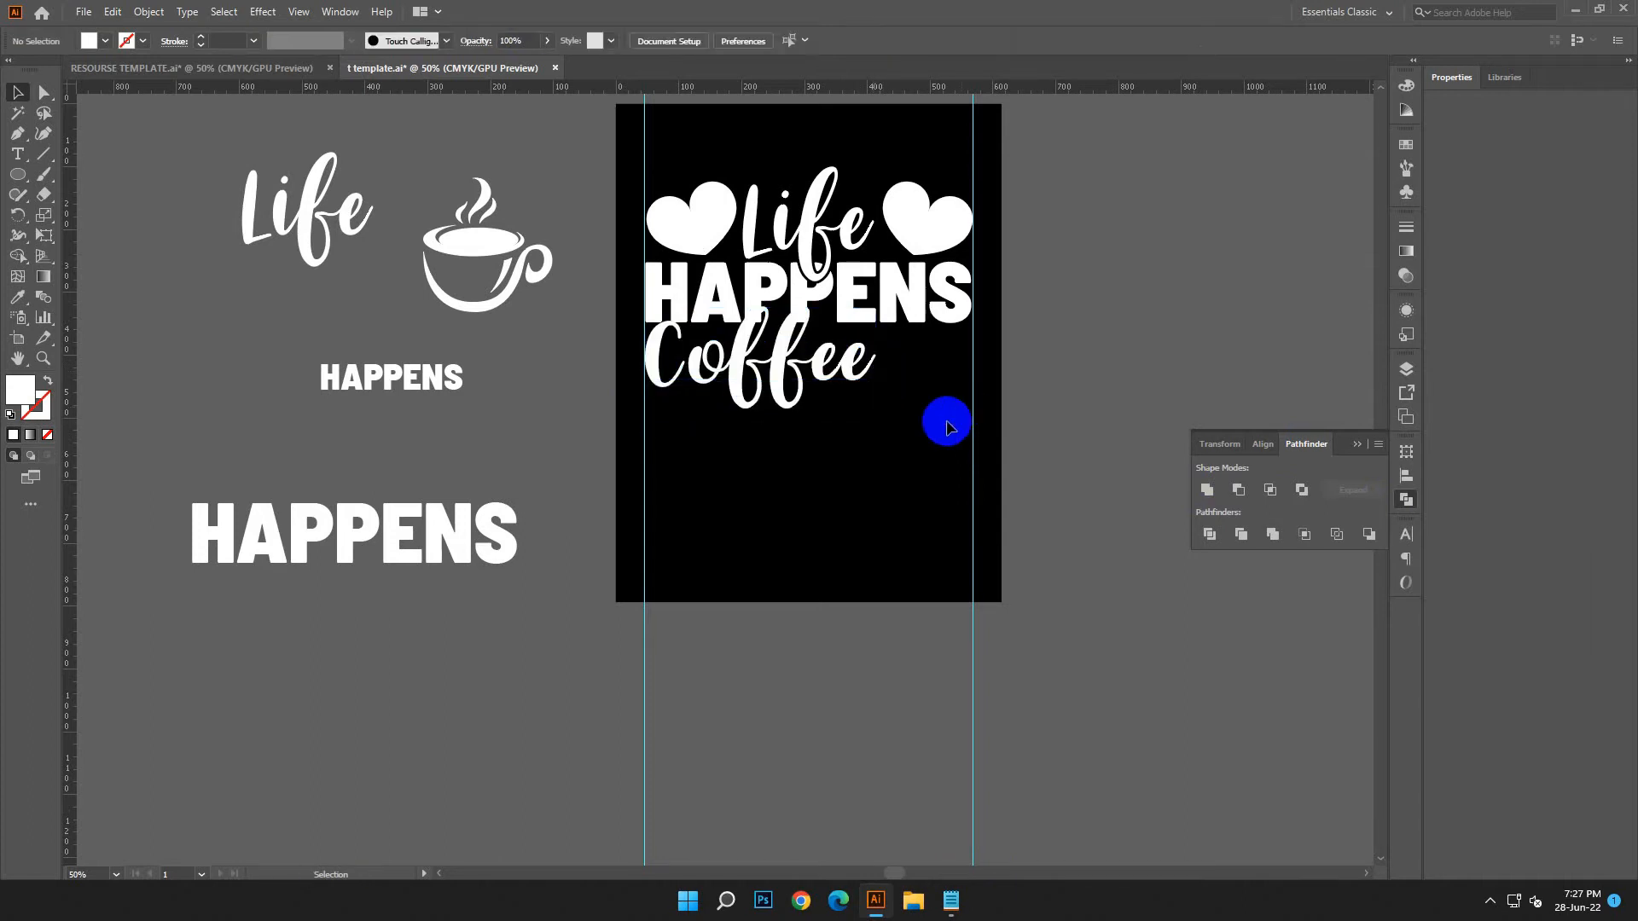
Move the coffee cup to the right of Coffee and scale it down to about 146 px wide.
{"action": "left_click_drag", "start_coordinate": [463, 269], "coordinate": [903, 424]}
{"action": "left_click_drag", "start_coordinate": [994, 471], "coordinate": [923, 379]}
{"action": "left_click_drag", "start_coordinate": [922, 434], "coordinate": [923, 424]}
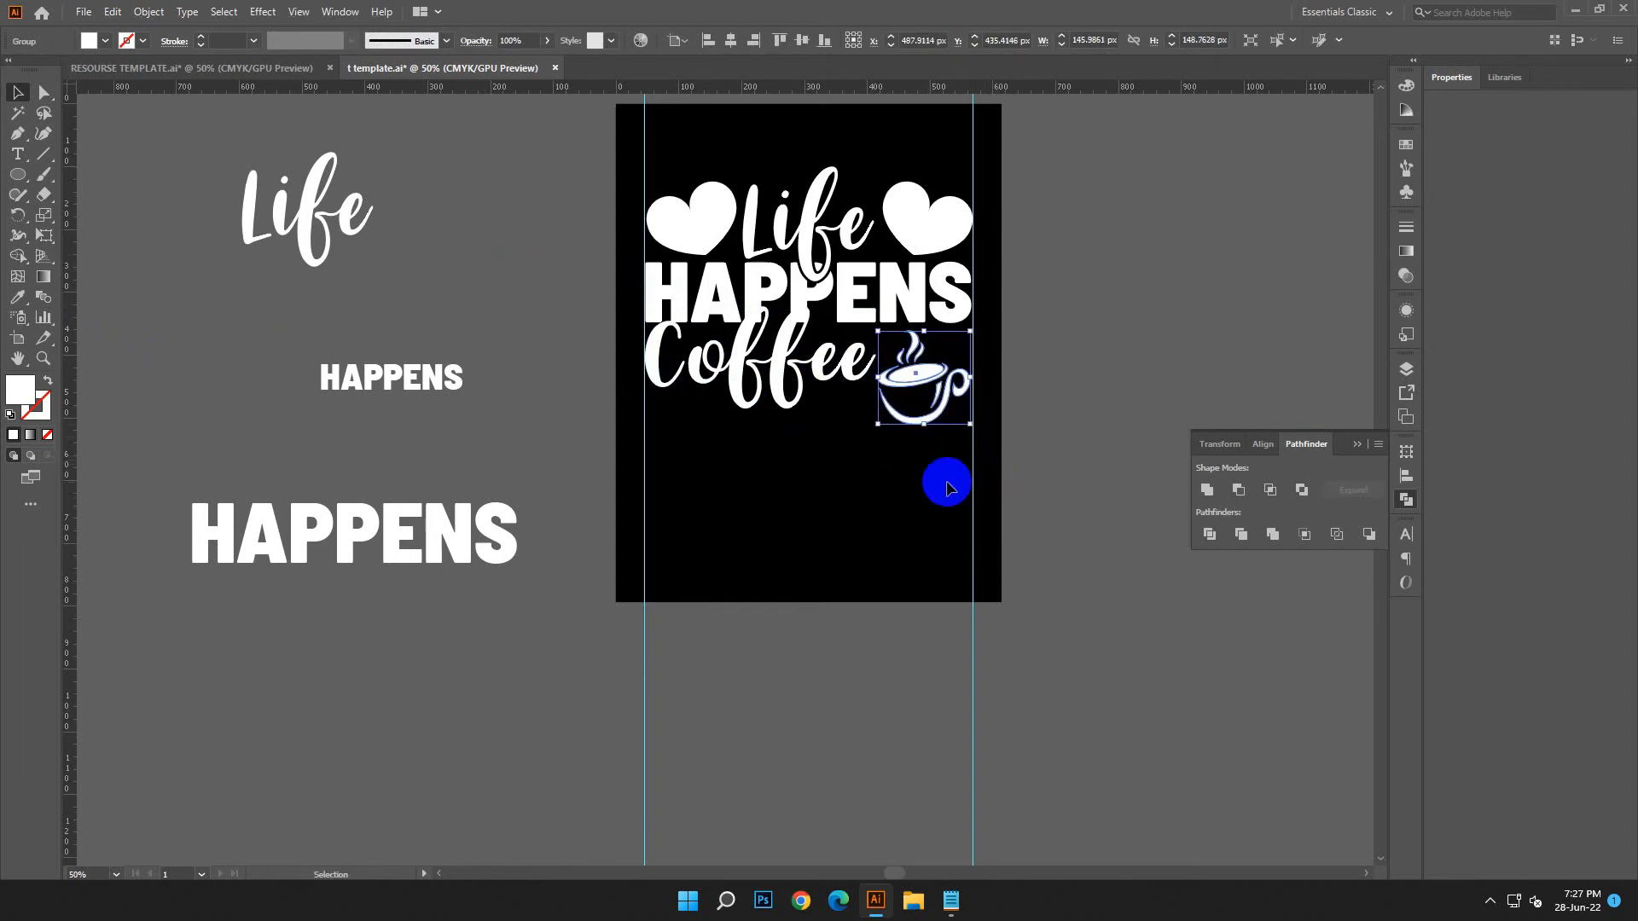
Nudge the coffee cup up toward HAPPENS and reduce it to about 137 px wide.
{"action": "key", "text": "Up"}
{"action": "key", "text": "Up"}
{"action": "key", "text": "Up"}
{"action": "key", "text": "Up"}
{"action": "key", "text": "Up"}
{"action": "key", "text": "Up"}
{"action": "key", "text": "Up"}
{"action": "key", "text": "Up"}
{"action": "key", "text": "Up"}
{"action": "key", "text": "Up"}
{"action": "key", "text": "Up"}
{"action": "key", "text": "Up"}
{"action": "key", "text": "Up"}
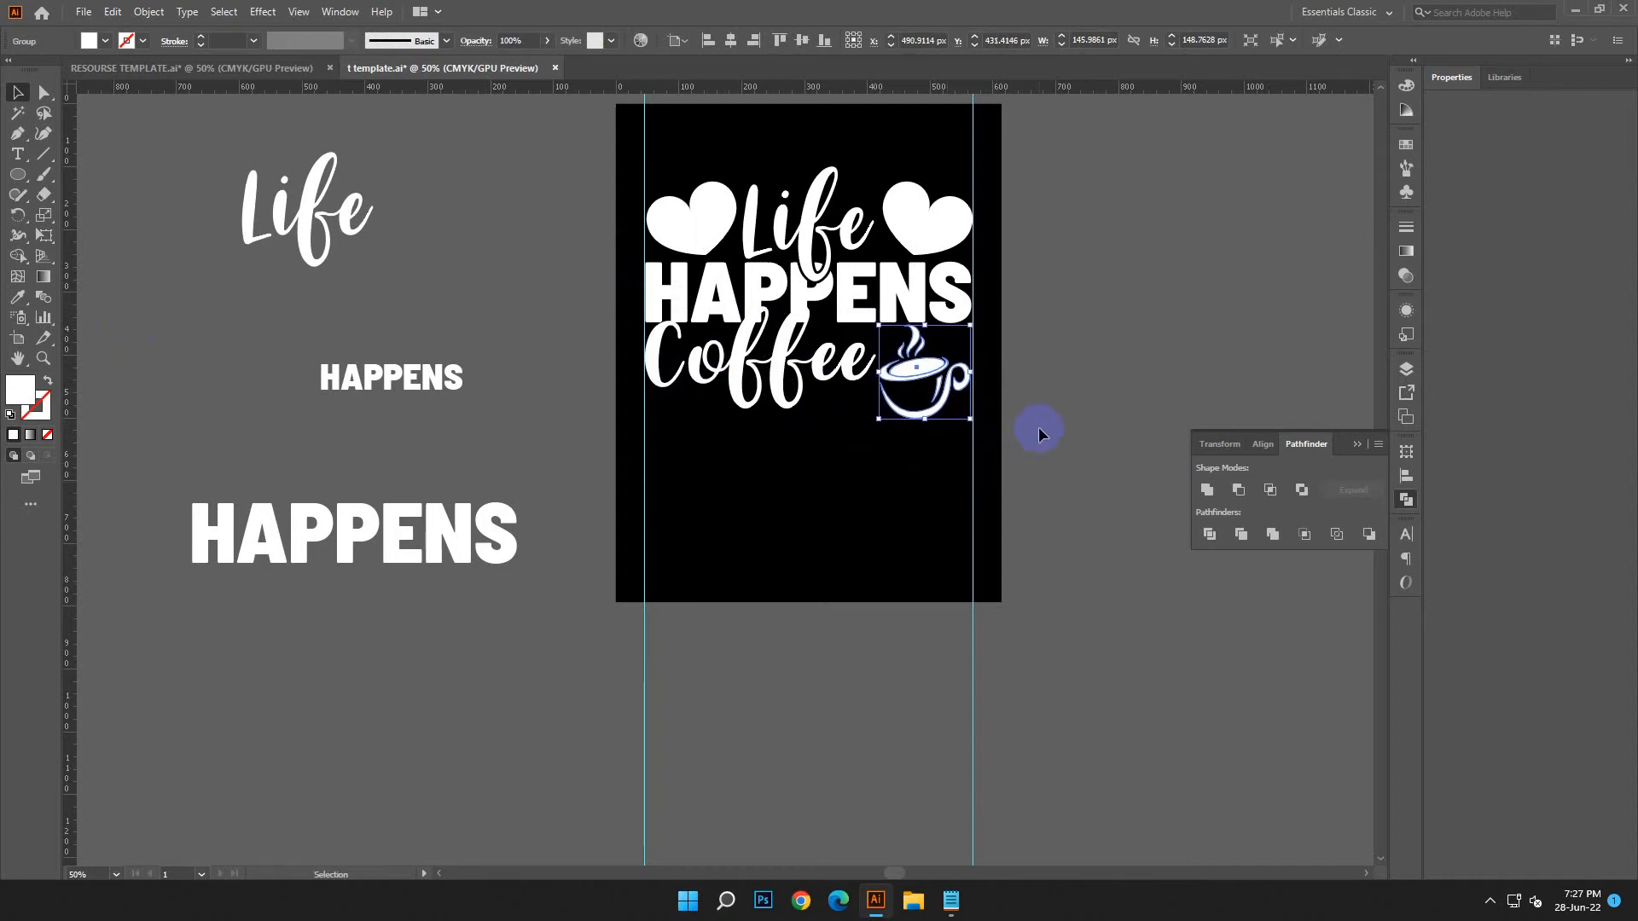
{"action": "left_click_drag", "start_coordinate": [924, 417], "coordinate": [926, 398]}
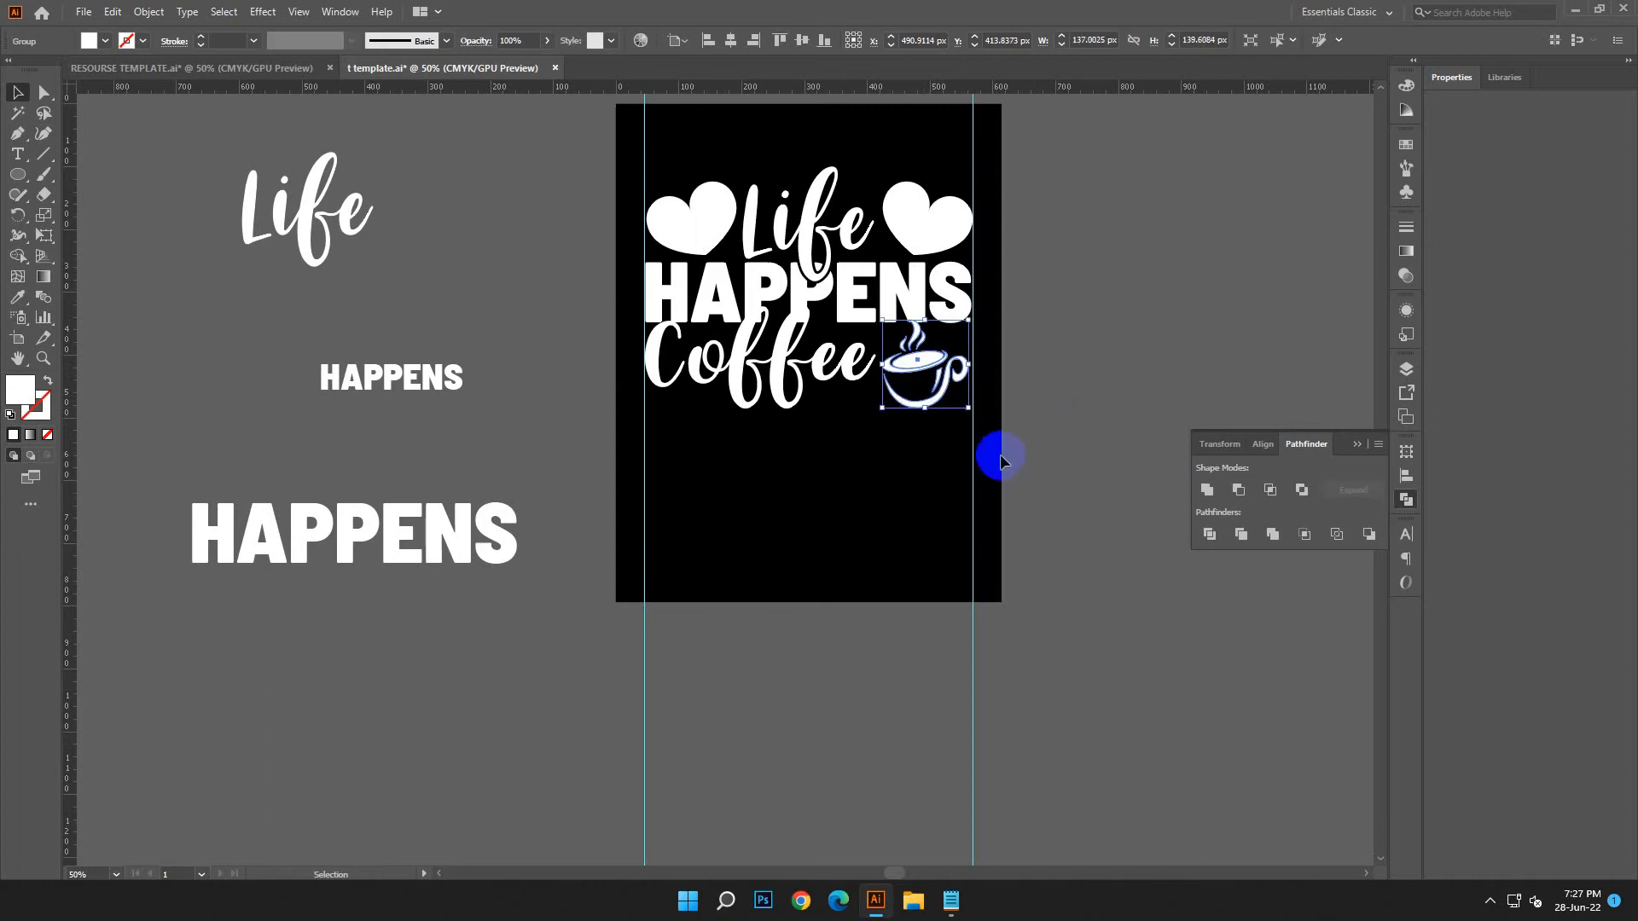
{"action": "left_click", "coordinate": [1028, 403]}
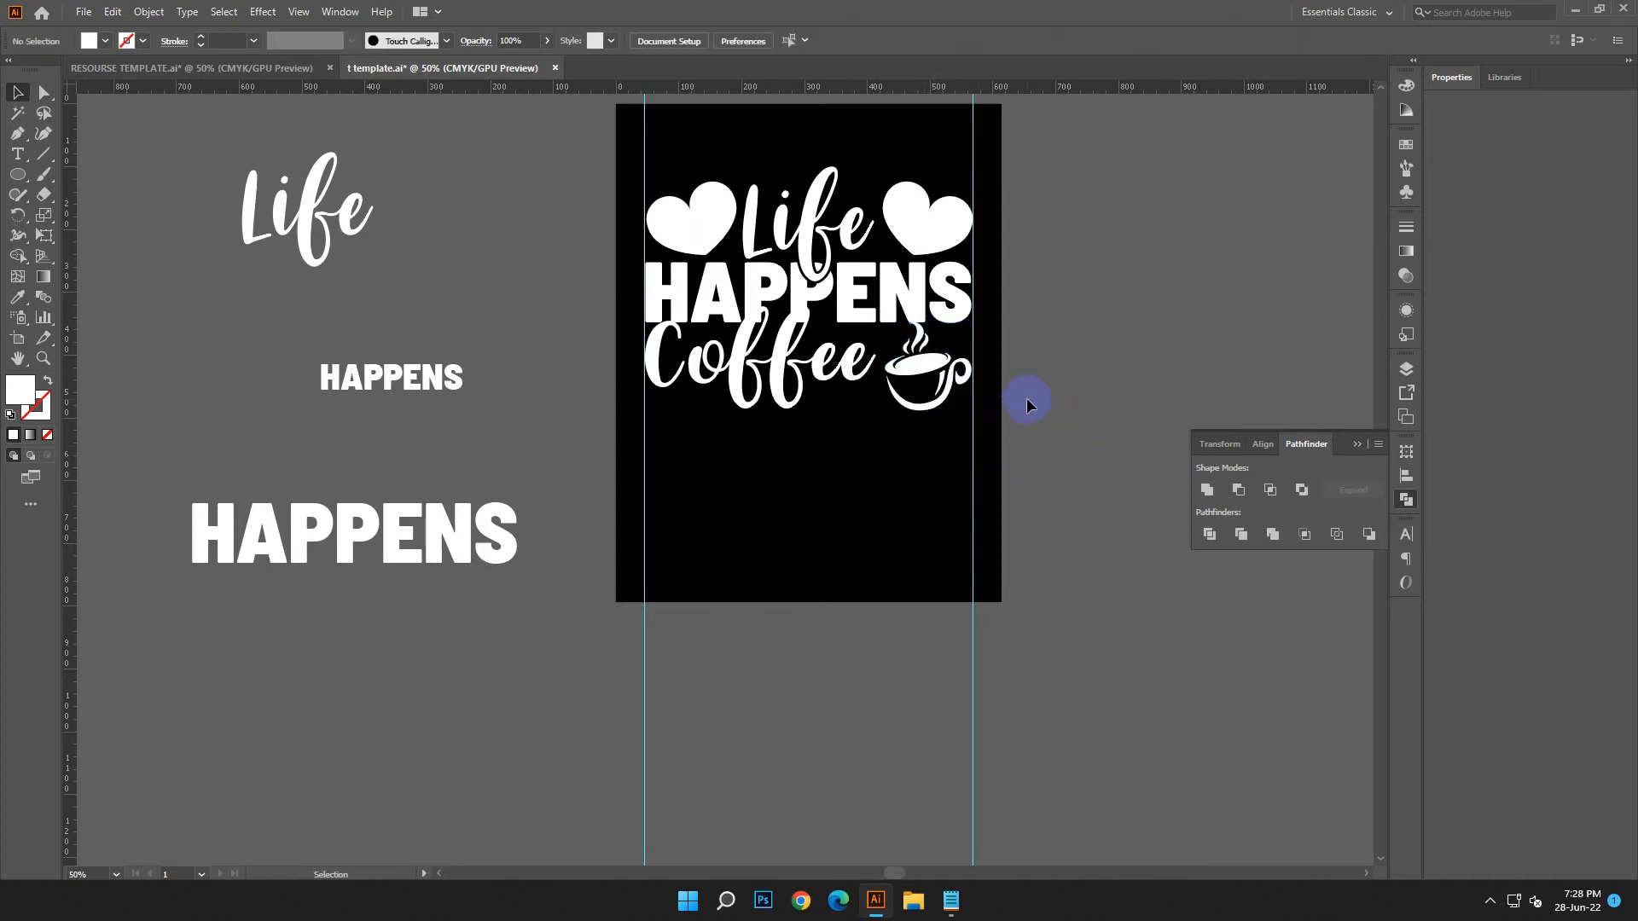
Nudge the reduced coffee cup up and right so it sits against the right guide under HAPPENS.
{"action": "left_click", "coordinate": [935, 374]}
{"action": "key", "text": "Up"}
{"action": "key", "text": "Up"}
{"action": "key", "text": "Up"}
{"action": "key", "text": "Up"}
{"action": "key", "text": "Up"}
{"action": "key", "text": "Up"}
{"action": "key", "text": "Up"}
{"action": "key", "text": "Up"}
{"action": "key", "text": "Up"}
{"action": "key", "text": "Up"}
{"action": "key", "text": "Up"}
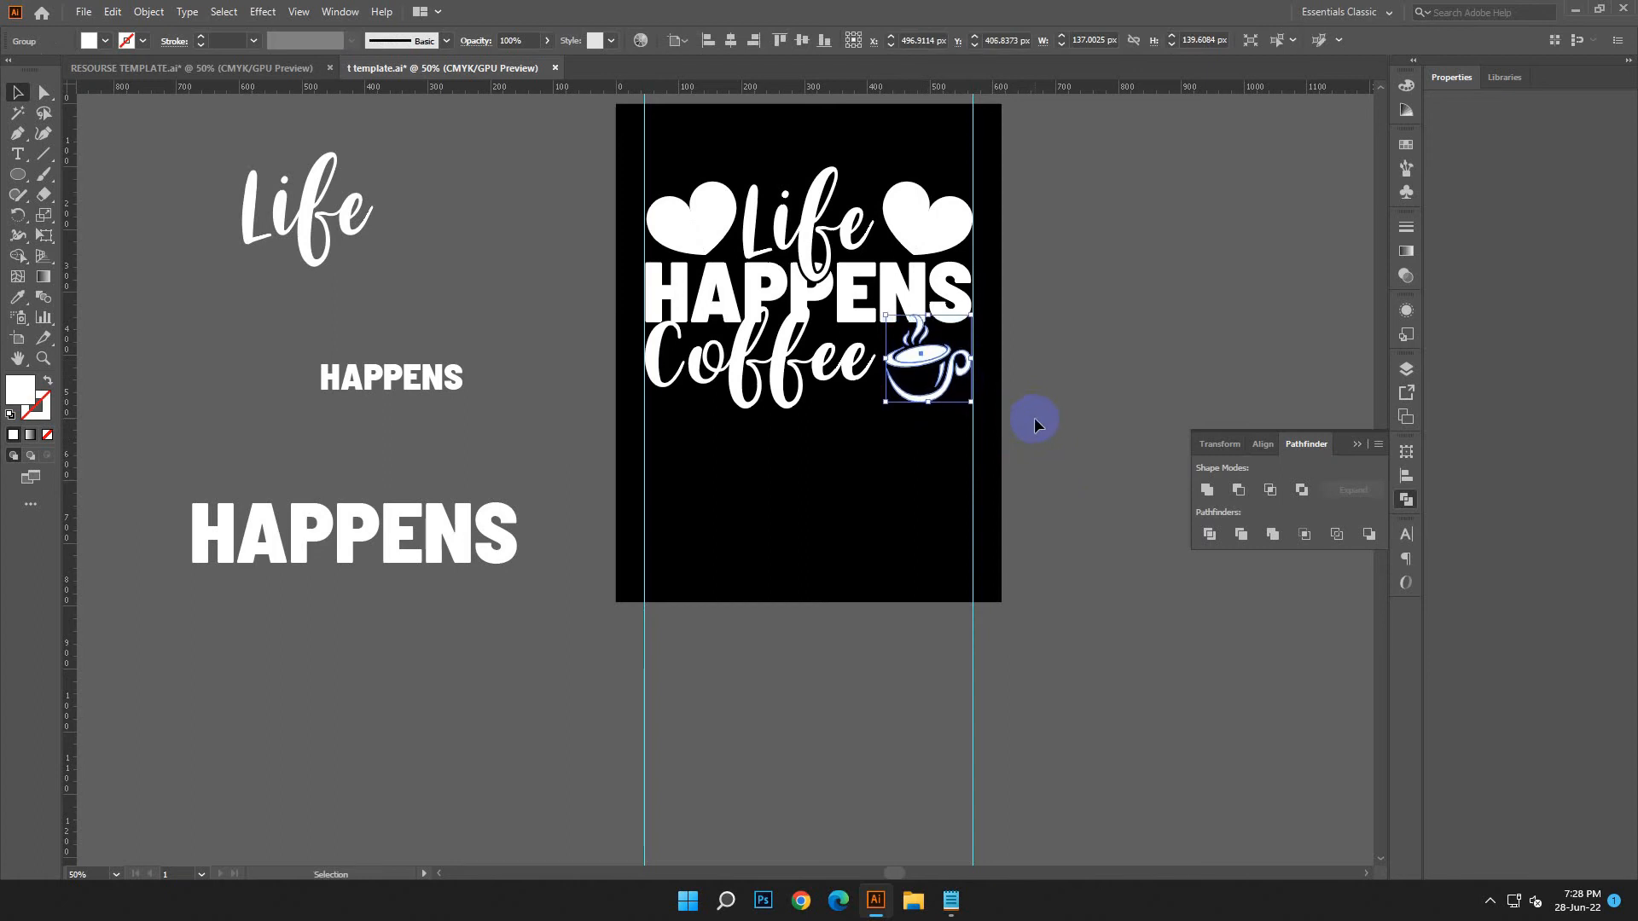
{"action": "left_click", "coordinate": [1034, 417]}
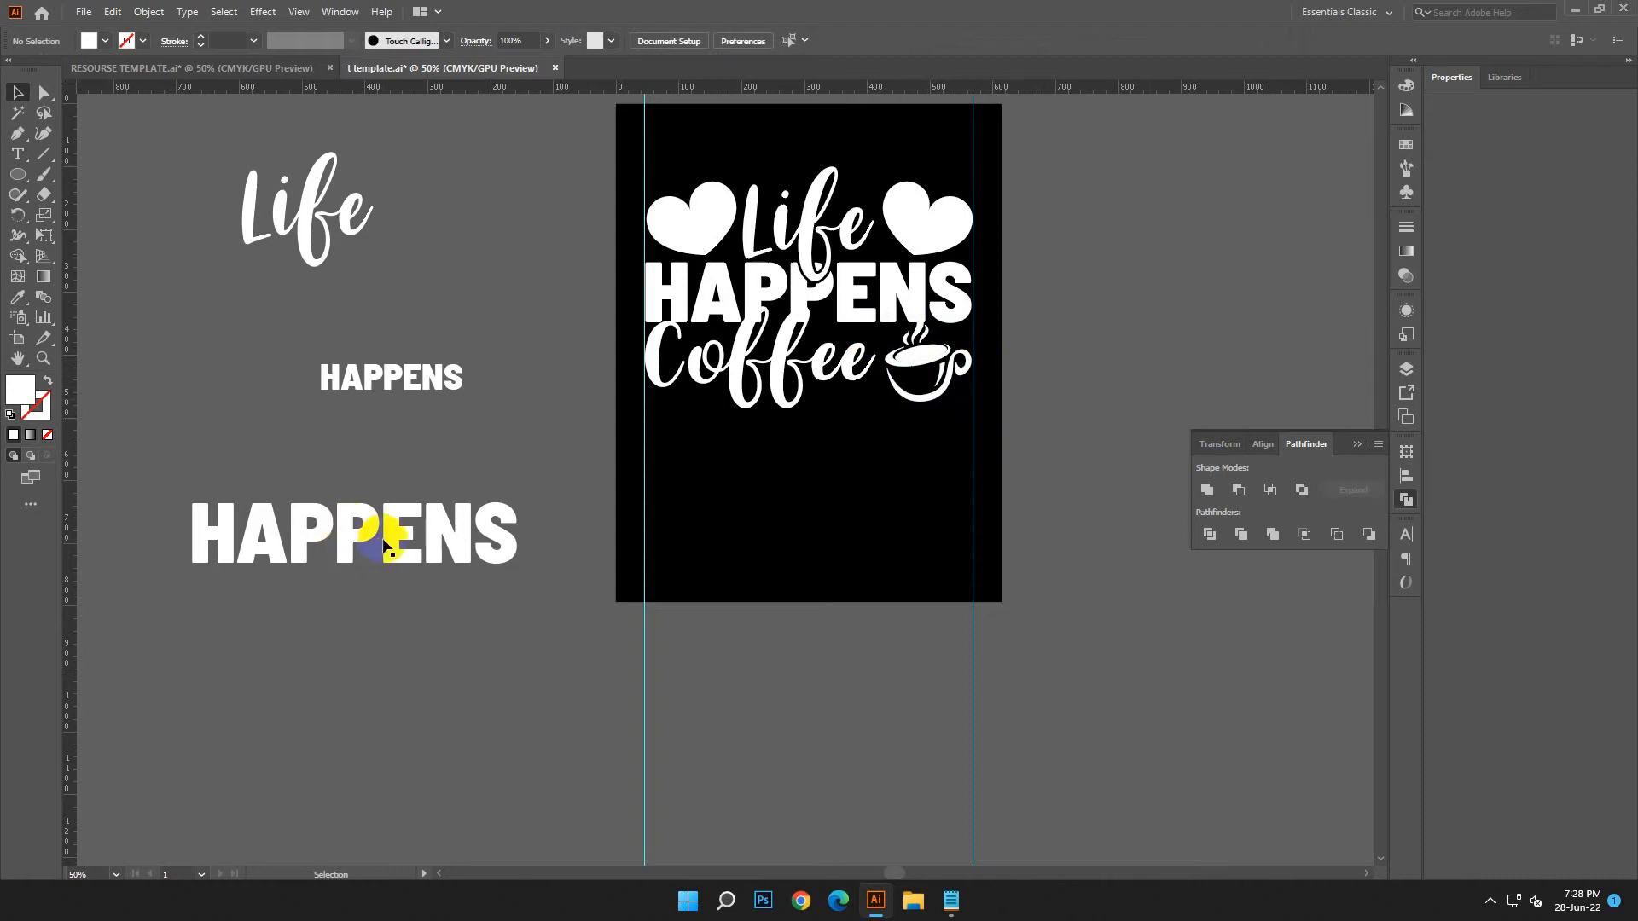
Reposition the large spare HAPPENS text beside the artboard and copy the word HELPS from the Notepad document.
{"action": "left_click_drag", "start_coordinate": [496, 534], "coordinate": [424, 652]}
{"action": "left_click", "coordinate": [951, 901]}
{"action": "left_click_drag", "start_coordinate": [1271, 517], "coordinate": [1218, 524]}
{"action": "right_click", "coordinate": [1242, 523]}
{"action": "left_click", "coordinate": [1400, 603]}
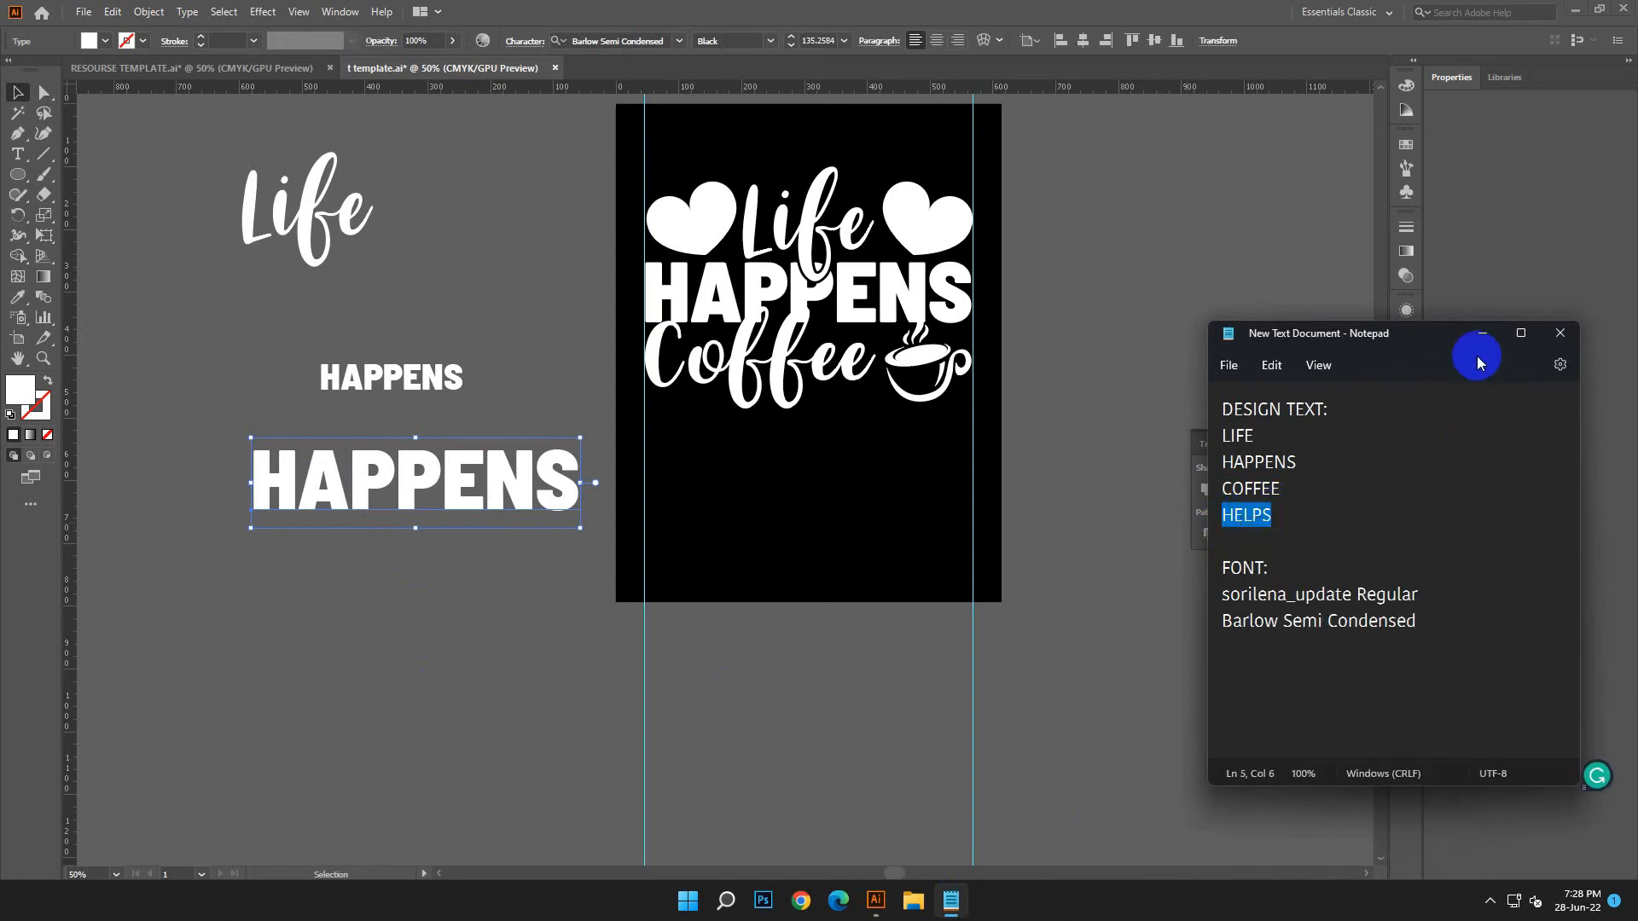
Replace the wording of the large spare HAPPENS text beside the artboard with the copied word HELPS.
{"action": "left_click", "coordinate": [1483, 333]}
{"action": "left_click", "coordinate": [17, 153]}
{"action": "left_click_drag", "start_coordinate": [579, 477], "coordinate": [251, 477]}
{"action": "left_click", "coordinate": [111, 11]}
{"action": "left_click", "coordinate": [128, 90]}
Move HELPS below Coffee on the artboard and enlarge it to span from the left guide to the right guide.
{"action": "left_click", "coordinate": [17, 92]}
{"action": "left_click_drag", "start_coordinate": [401, 512], "coordinate": [809, 509]}
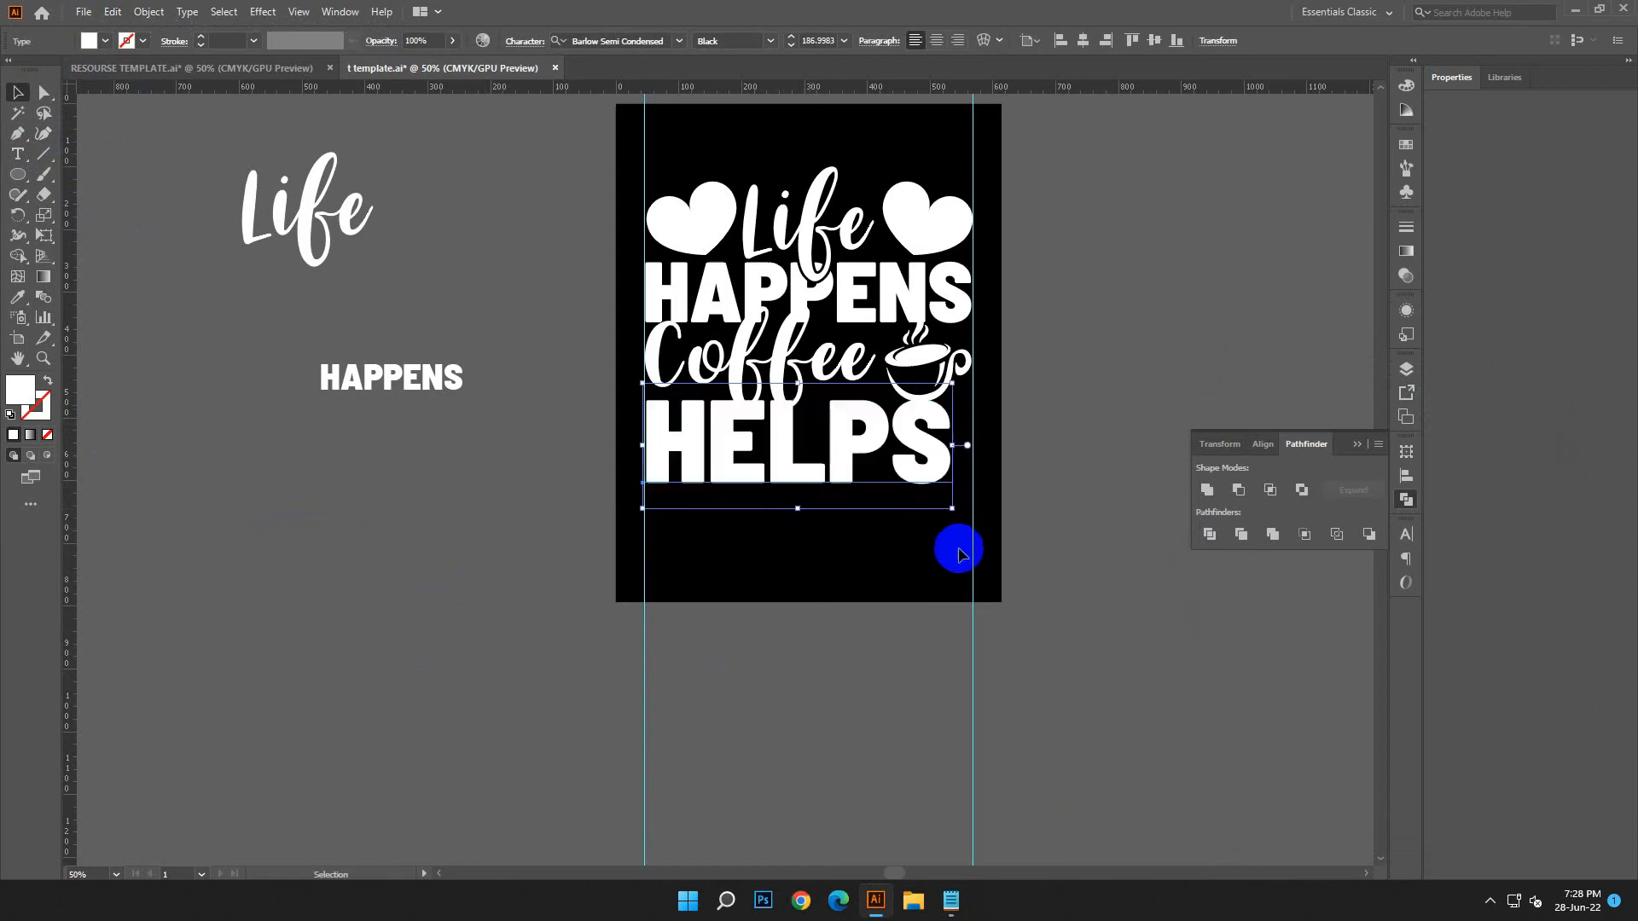
{"action": "left_click_drag", "start_coordinate": [954, 518], "coordinate": [978, 563]}
{"action": "left_click", "coordinate": [976, 585]}
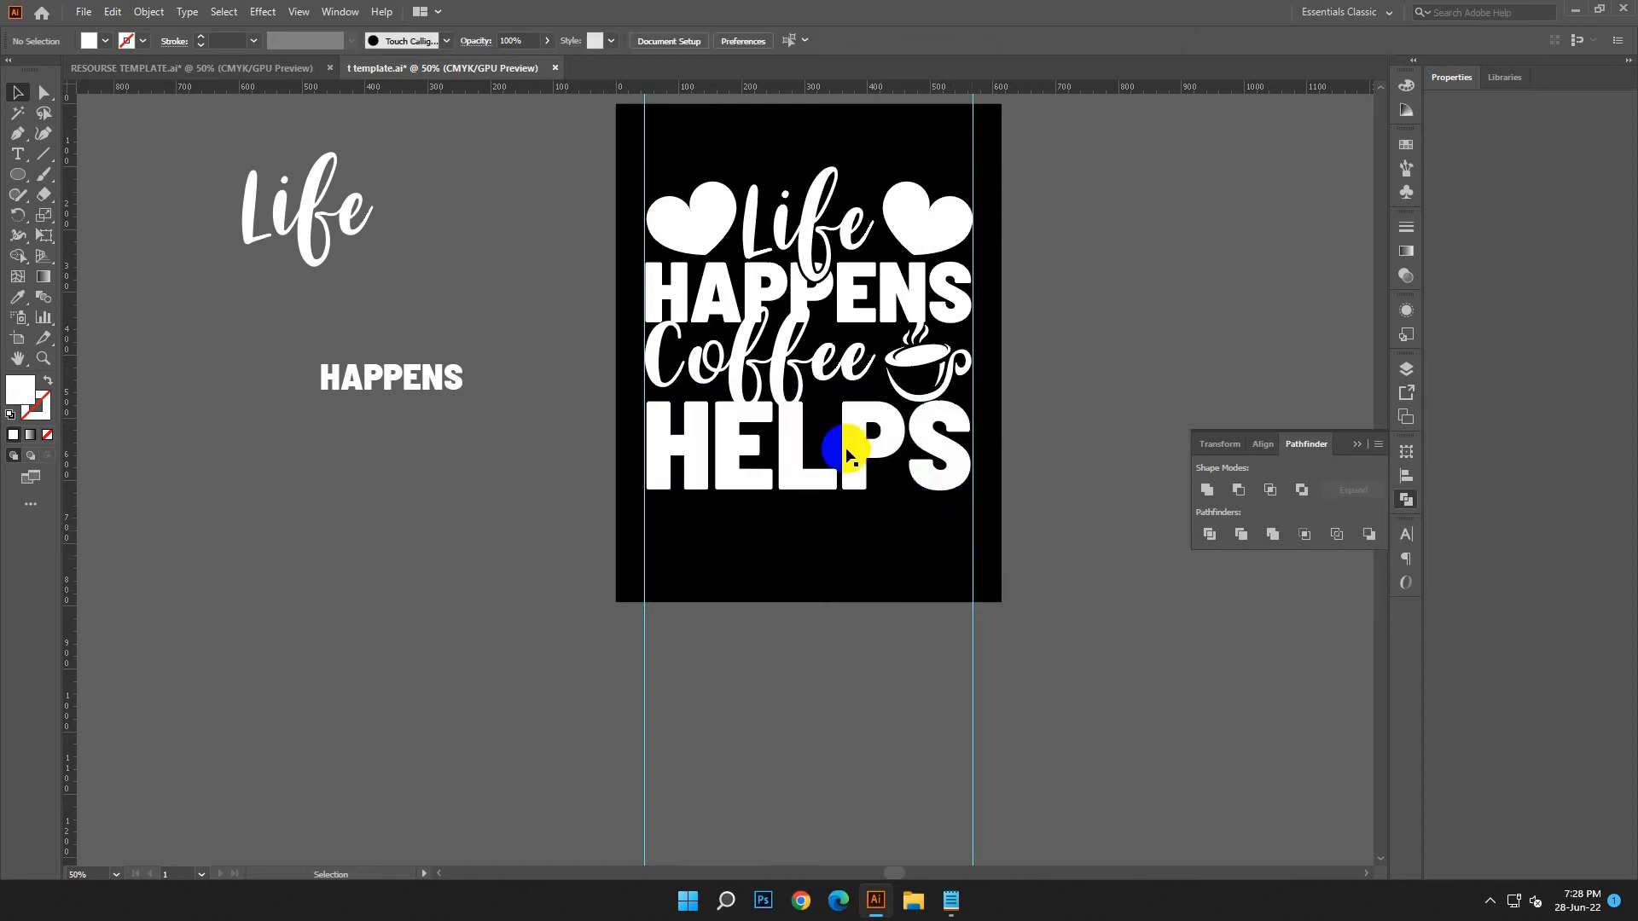
Scale the coffee cup down to about 119 px wide and nudge it right and down against the right guide.
{"action": "left_click", "coordinate": [937, 398]}
{"action": "left_click_drag", "start_coordinate": [931, 406], "coordinate": [934, 397]}
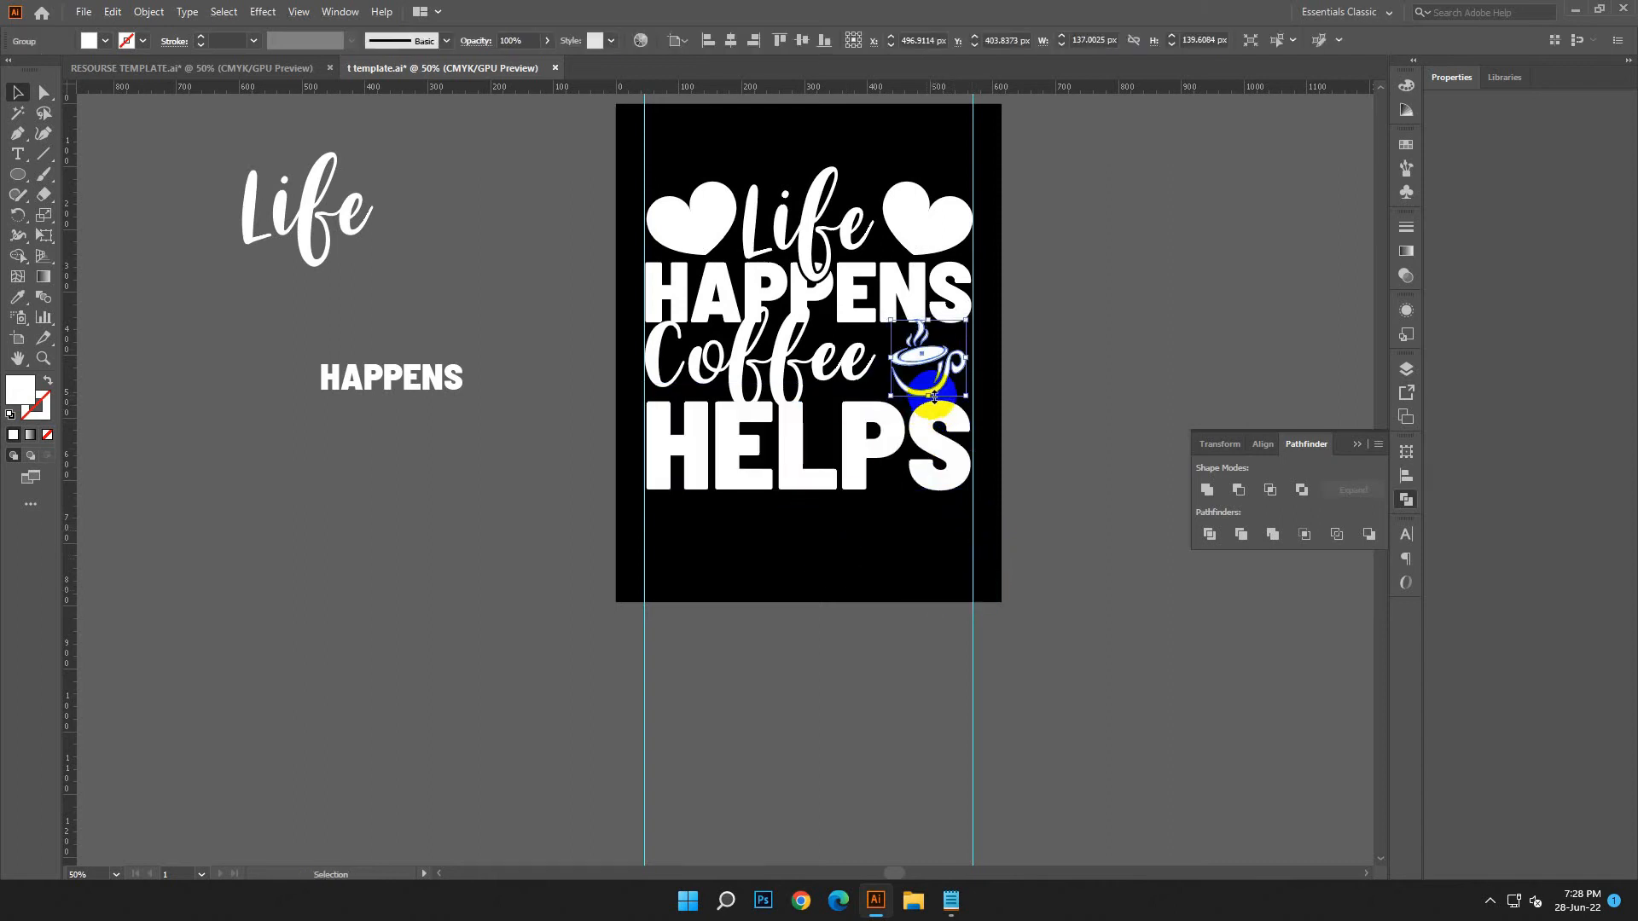
{"action": "key", "text": "Right"}
{"action": "key", "text": "Right"}
{"action": "key", "text": "Right"}
{"action": "key", "text": "Right"}
{"action": "key", "text": "Right"}
{"action": "key", "text": "Right"}
{"action": "key", "text": "Right"}
{"action": "key", "text": "Right"}
{"action": "key", "text": "Down"}
{"action": "key", "text": "Down"}
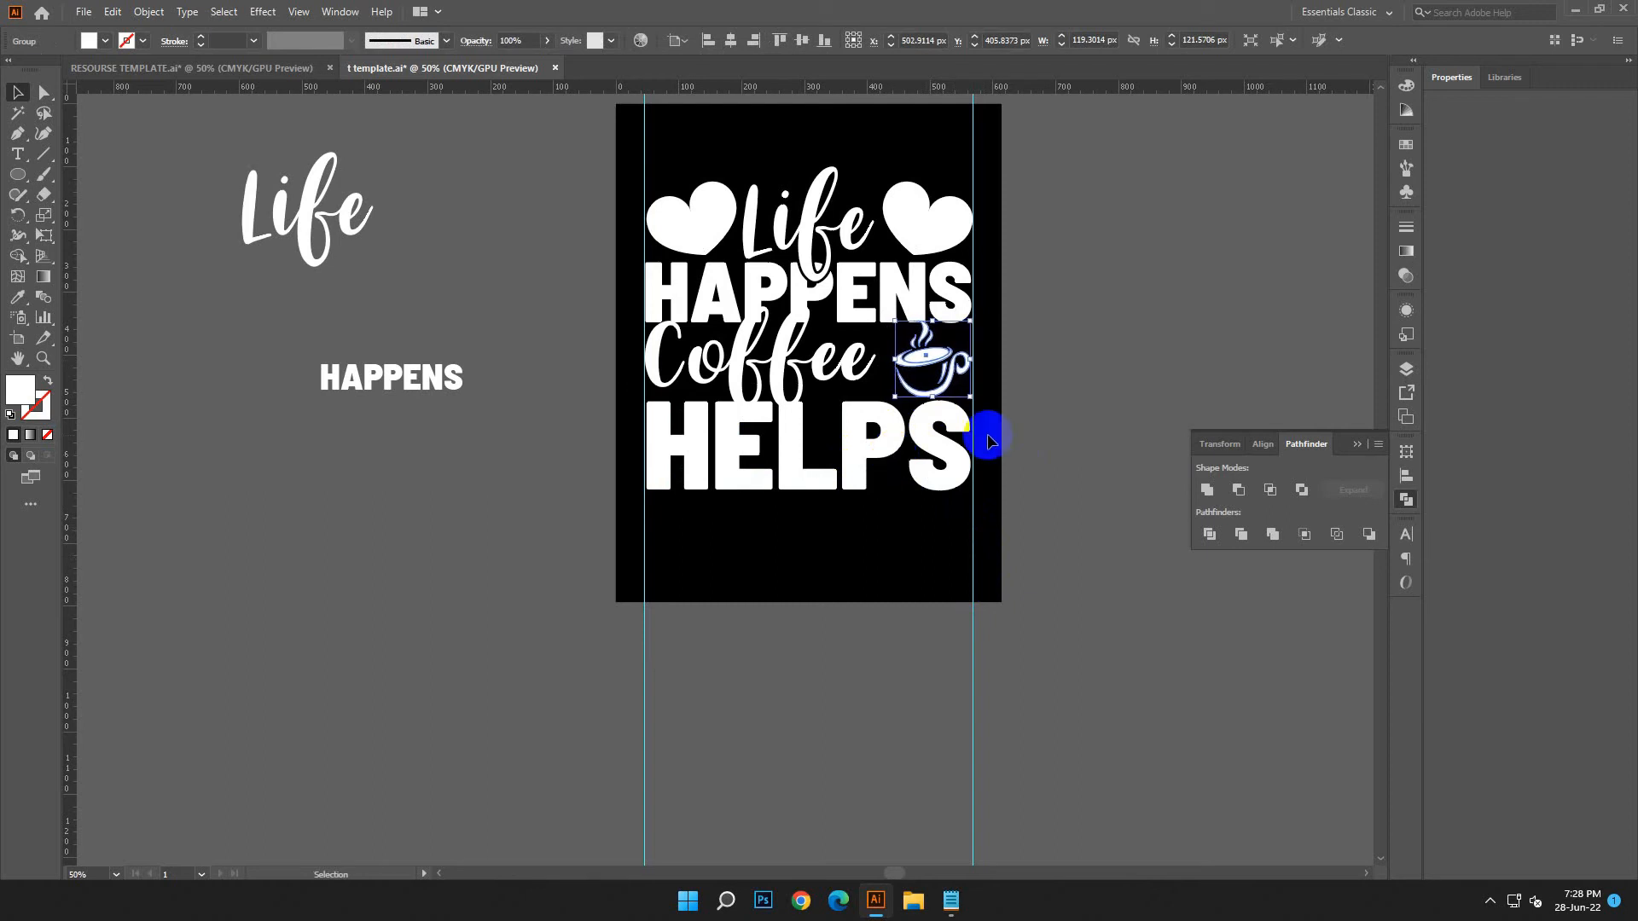
{"action": "left_click", "coordinate": [1080, 415]}
Enlarge the word Coffee slightly toward the coffee cup.
{"action": "scroll", "coordinate": [856, 441], "scroll_direction": "up", "scroll_amount": 2}
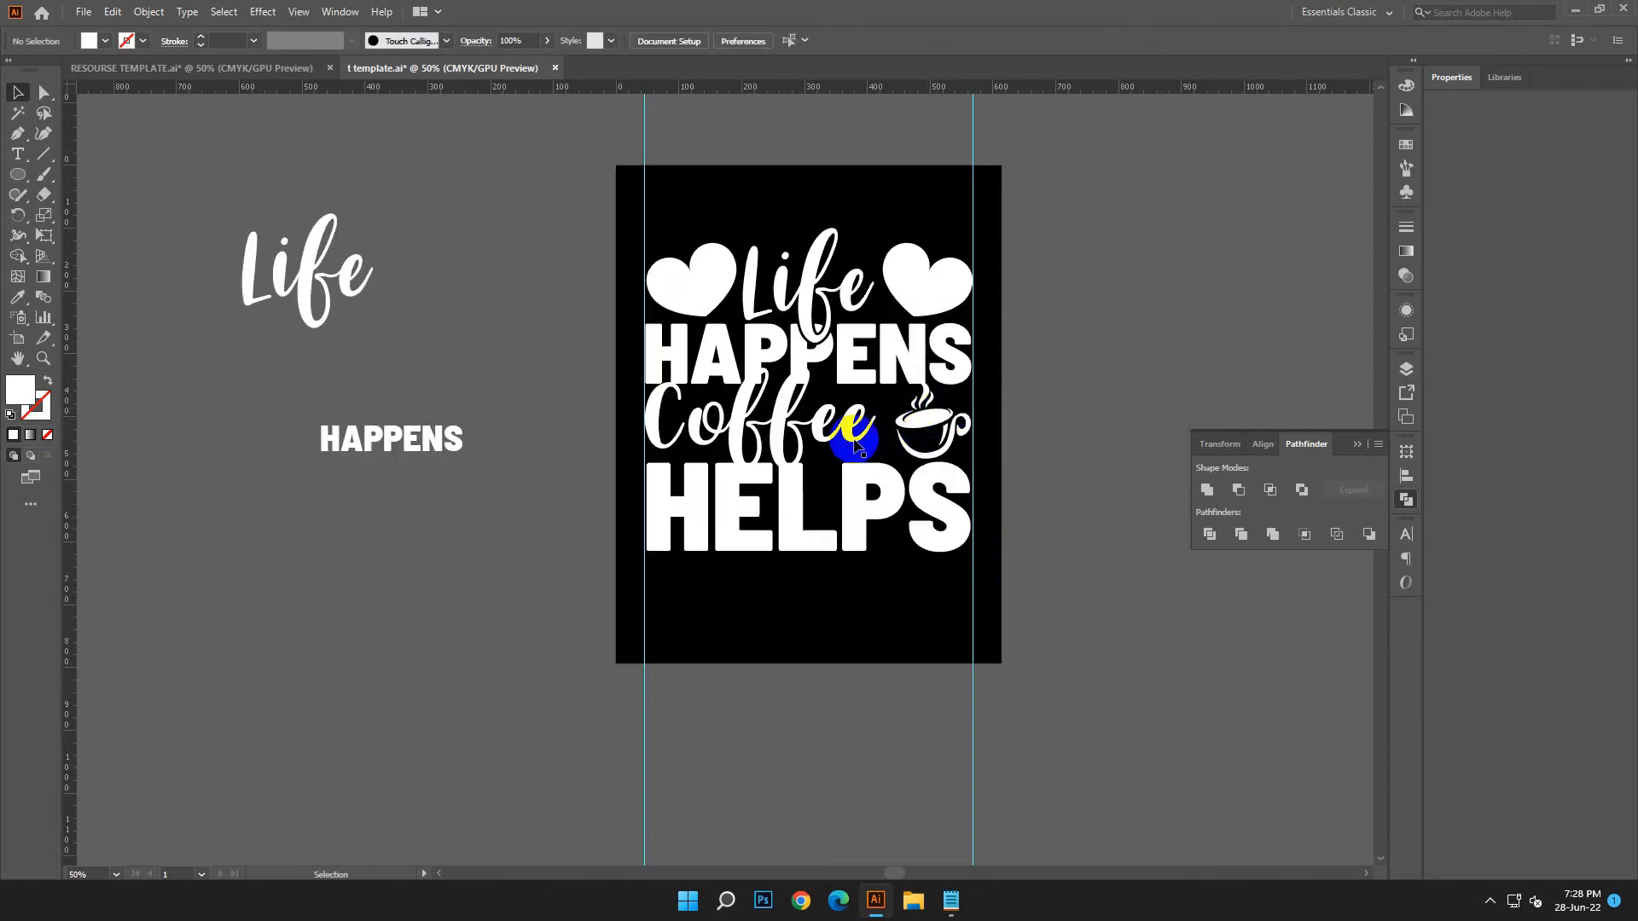
{"action": "left_click", "coordinate": [851, 435]}
{"action": "right_click", "coordinate": [881, 427]}
{"action": "left_click", "coordinate": [1143, 551]}
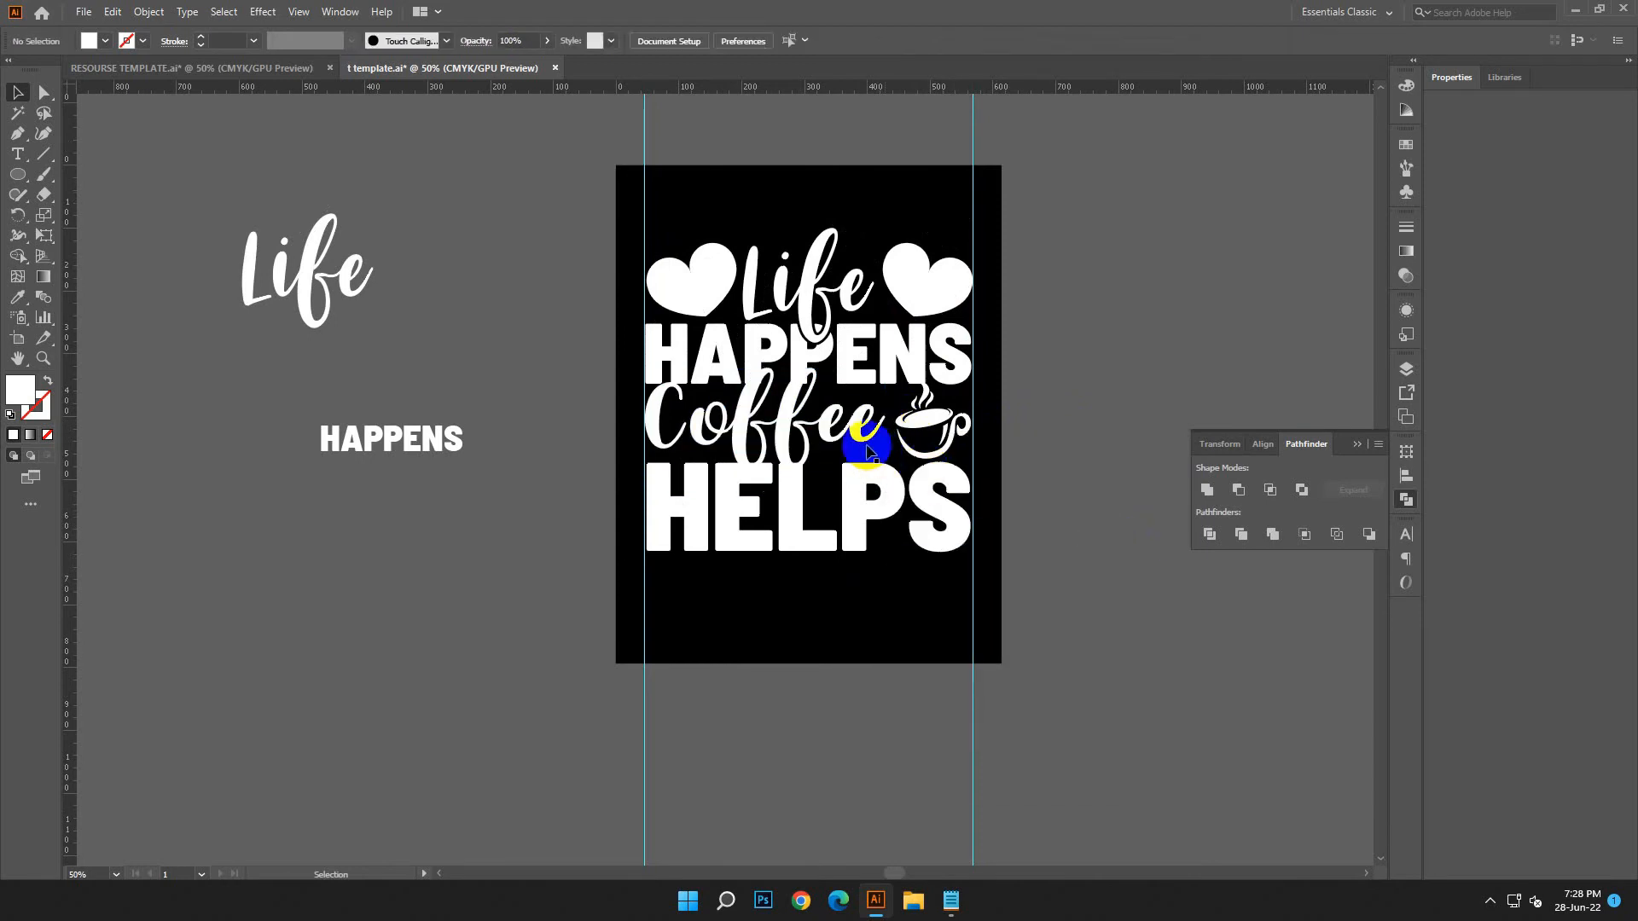
{"action": "left_click", "coordinate": [1216, 485]}
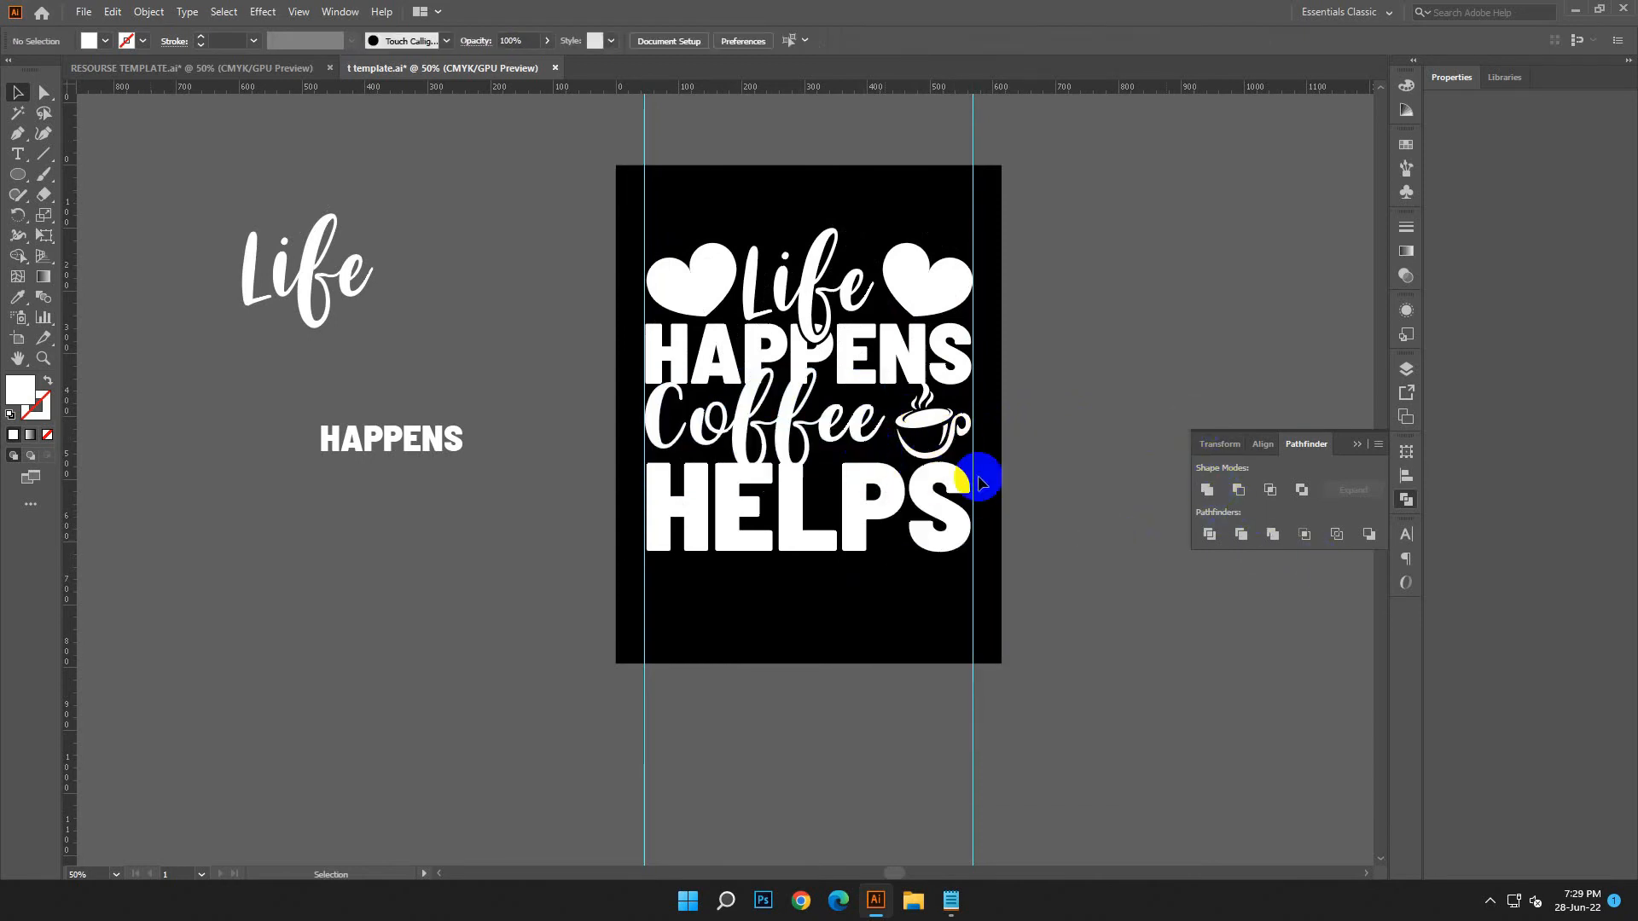
Resize Coffee to about 365 px wide and nudge it left so it starts at the left guide.
{"action": "left_click_drag", "start_coordinate": [885, 418], "coordinate": [874, 420]}
{"action": "key", "text": "Left"}
{"action": "key", "text": "Left"}
{"action": "key", "text": "Left"}
{"action": "key", "text": "Left"}
{"action": "key", "text": "Left"}
{"action": "key", "text": "Left"}
{"action": "key", "text": "Left"}
{"action": "key", "text": "Left"}
{"action": "key", "text": "Left"}
{"action": "key", "text": "Left"}
{"action": "key", "text": "Left"}
{"action": "key", "text": "Left"}
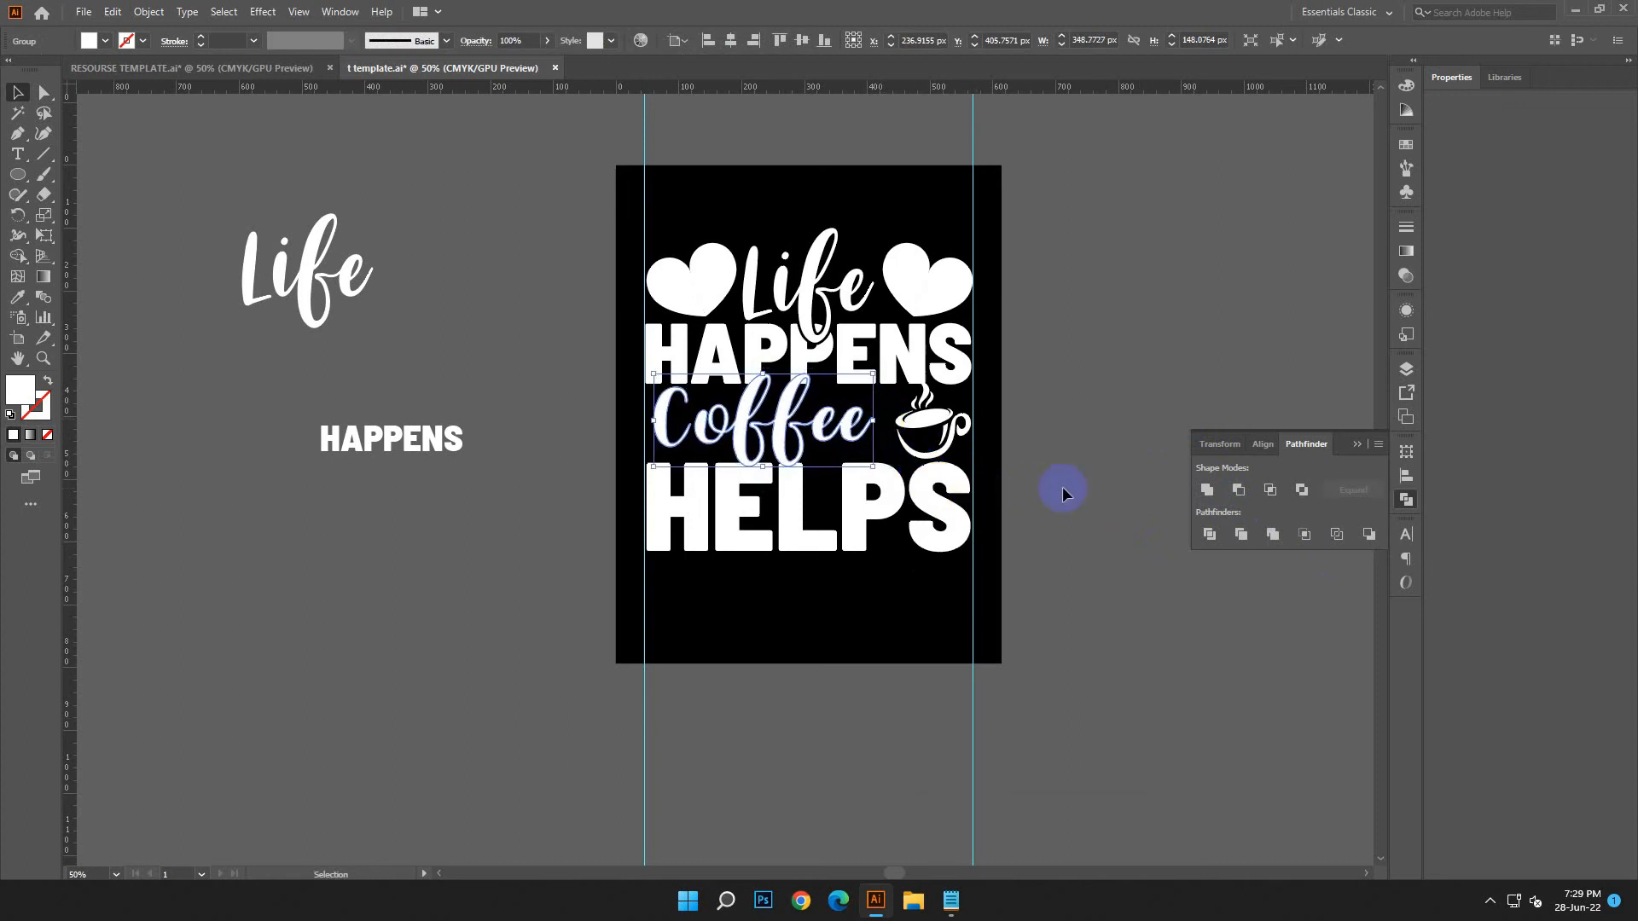
{"action": "key", "text": "Down"}
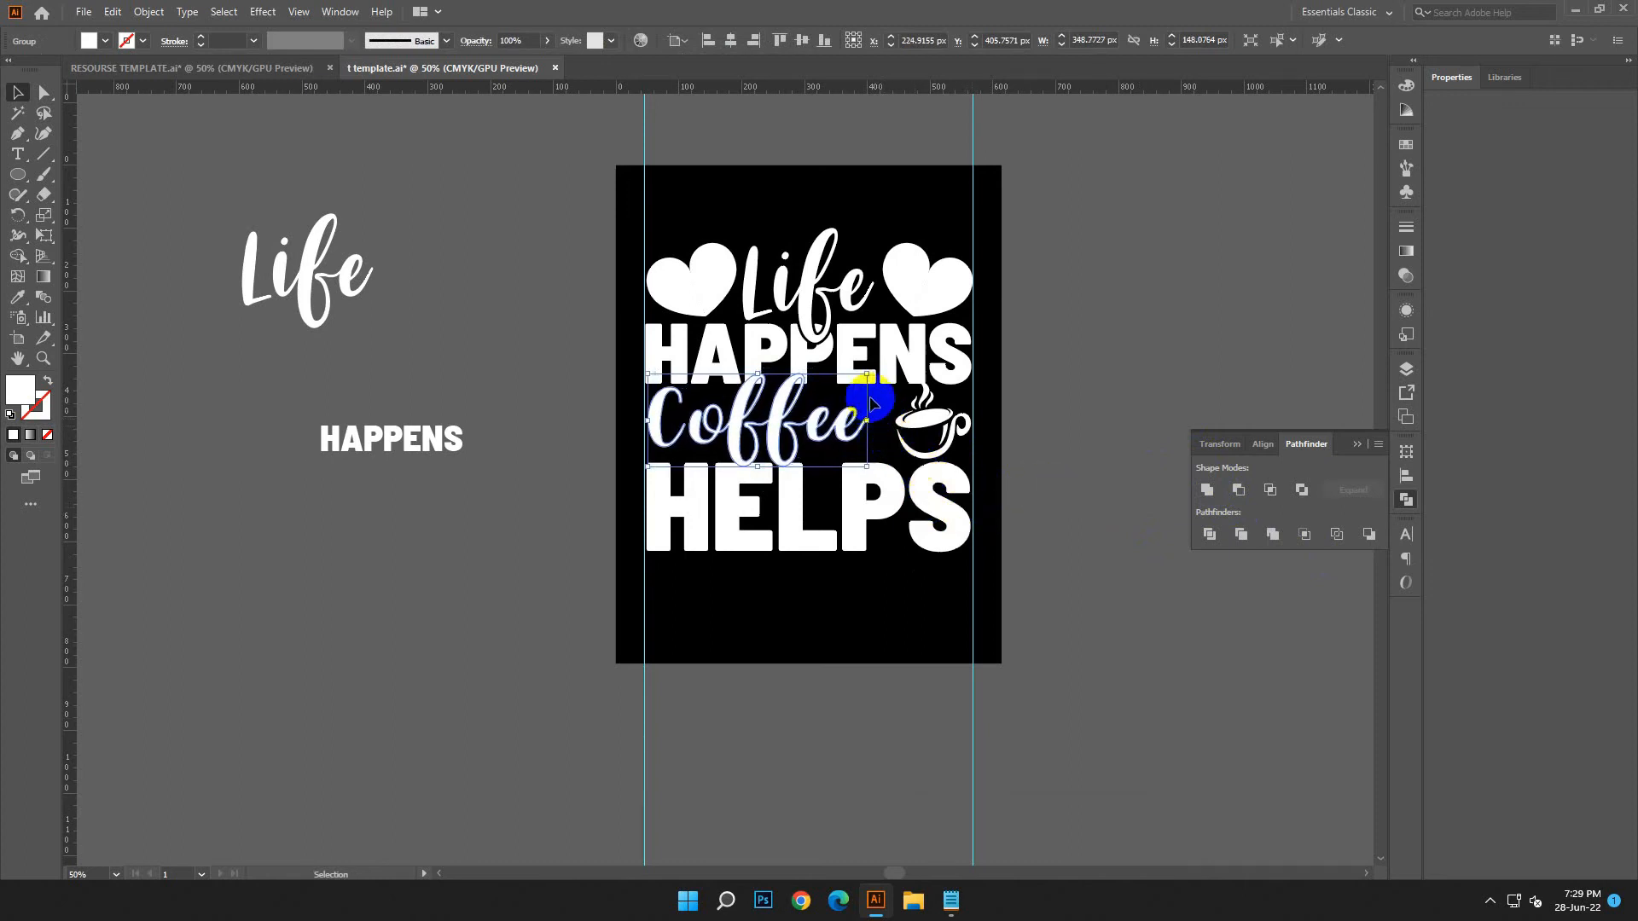
{"action": "left_click_drag", "start_coordinate": [869, 420], "coordinate": [878, 424]}
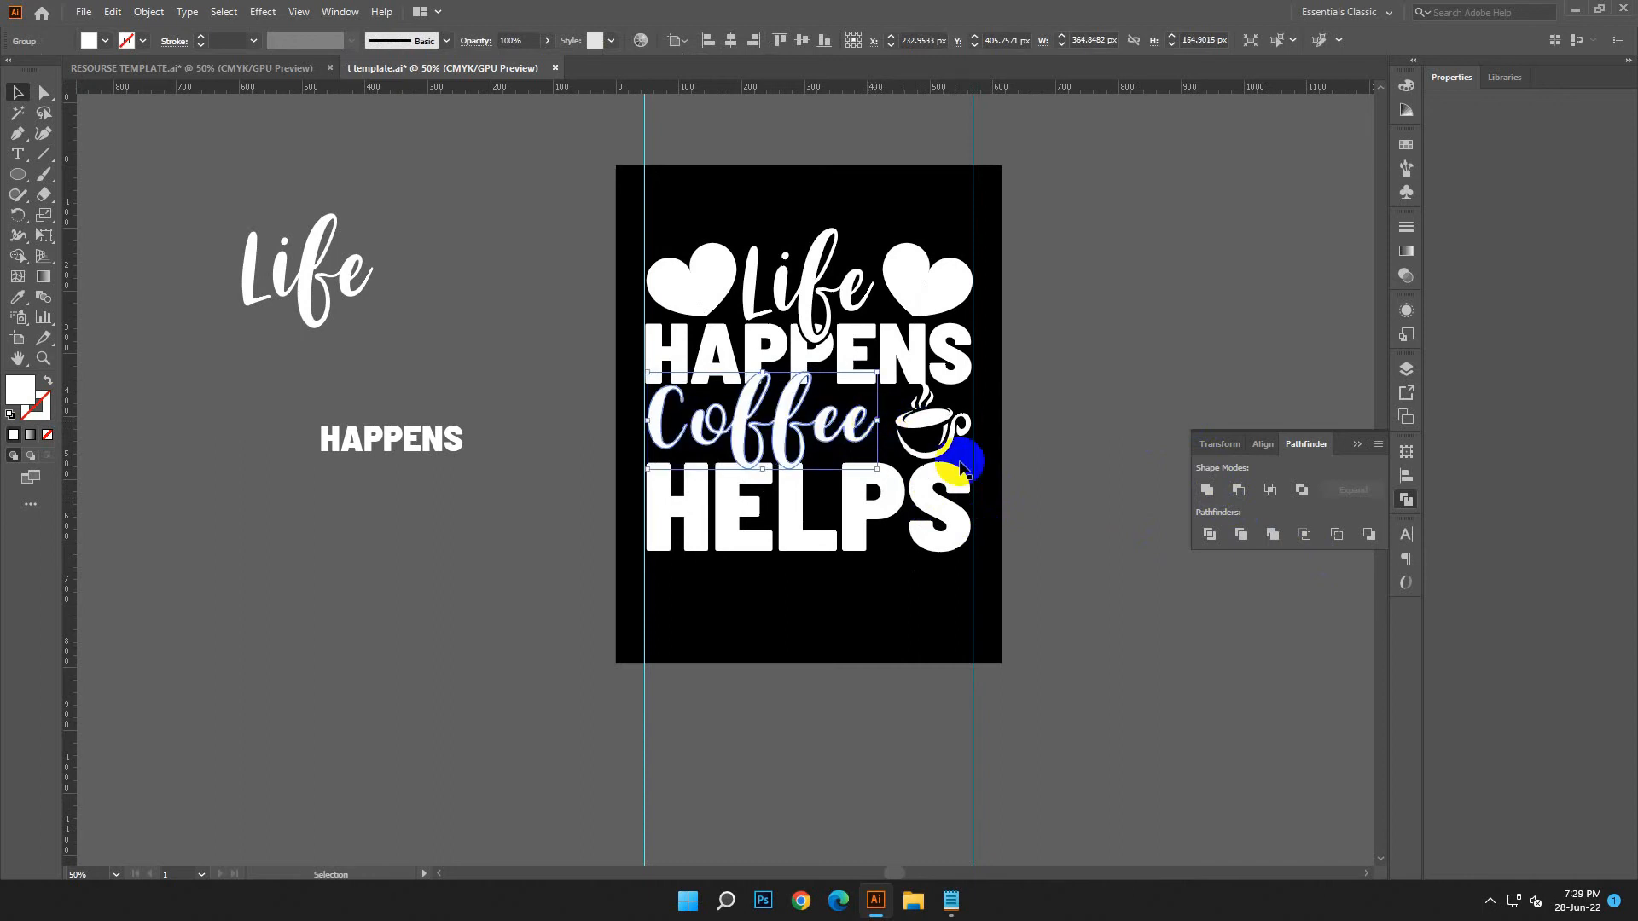
{"action": "left_click", "coordinate": [1002, 458]}
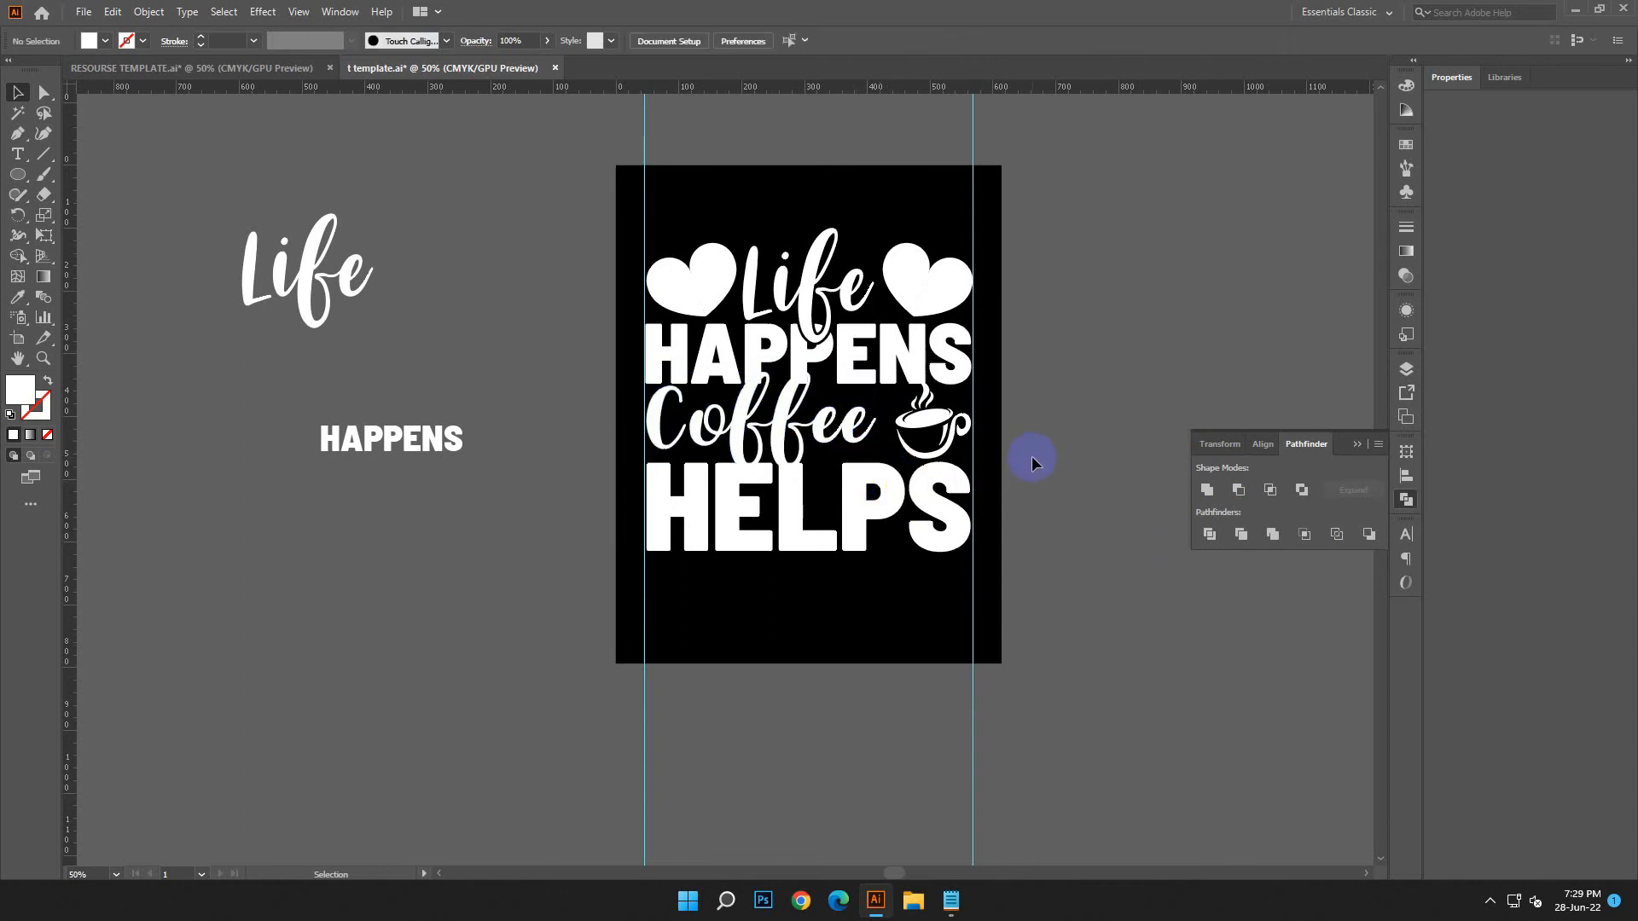
{"action": "left_click", "coordinate": [913, 431]}
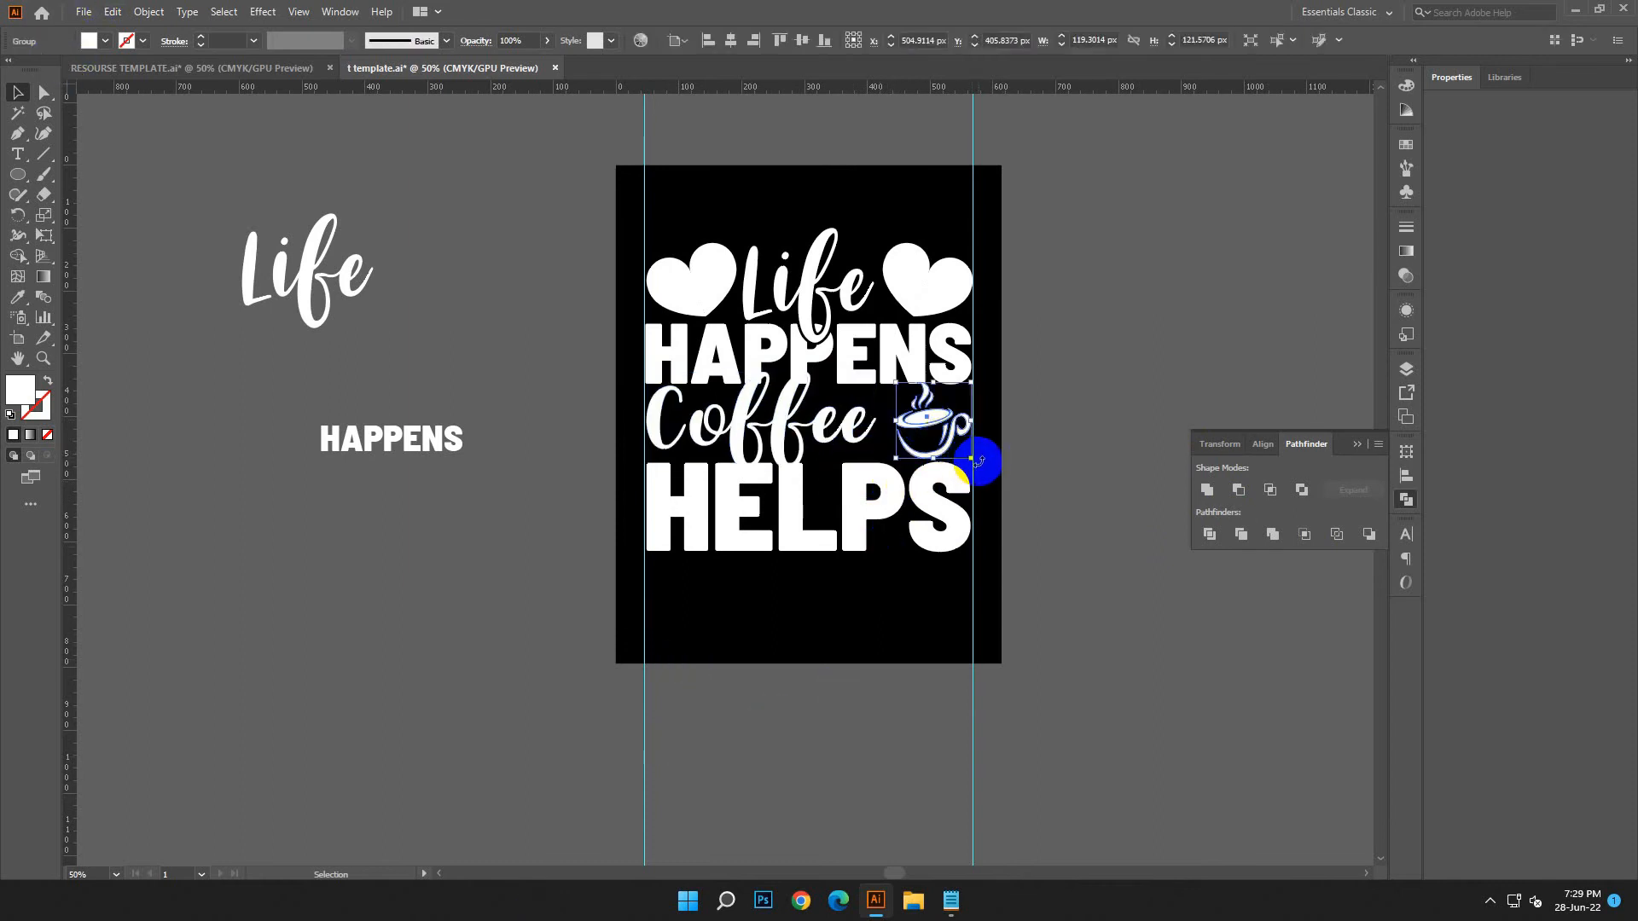
{"action": "left_click", "coordinate": [981, 478]}
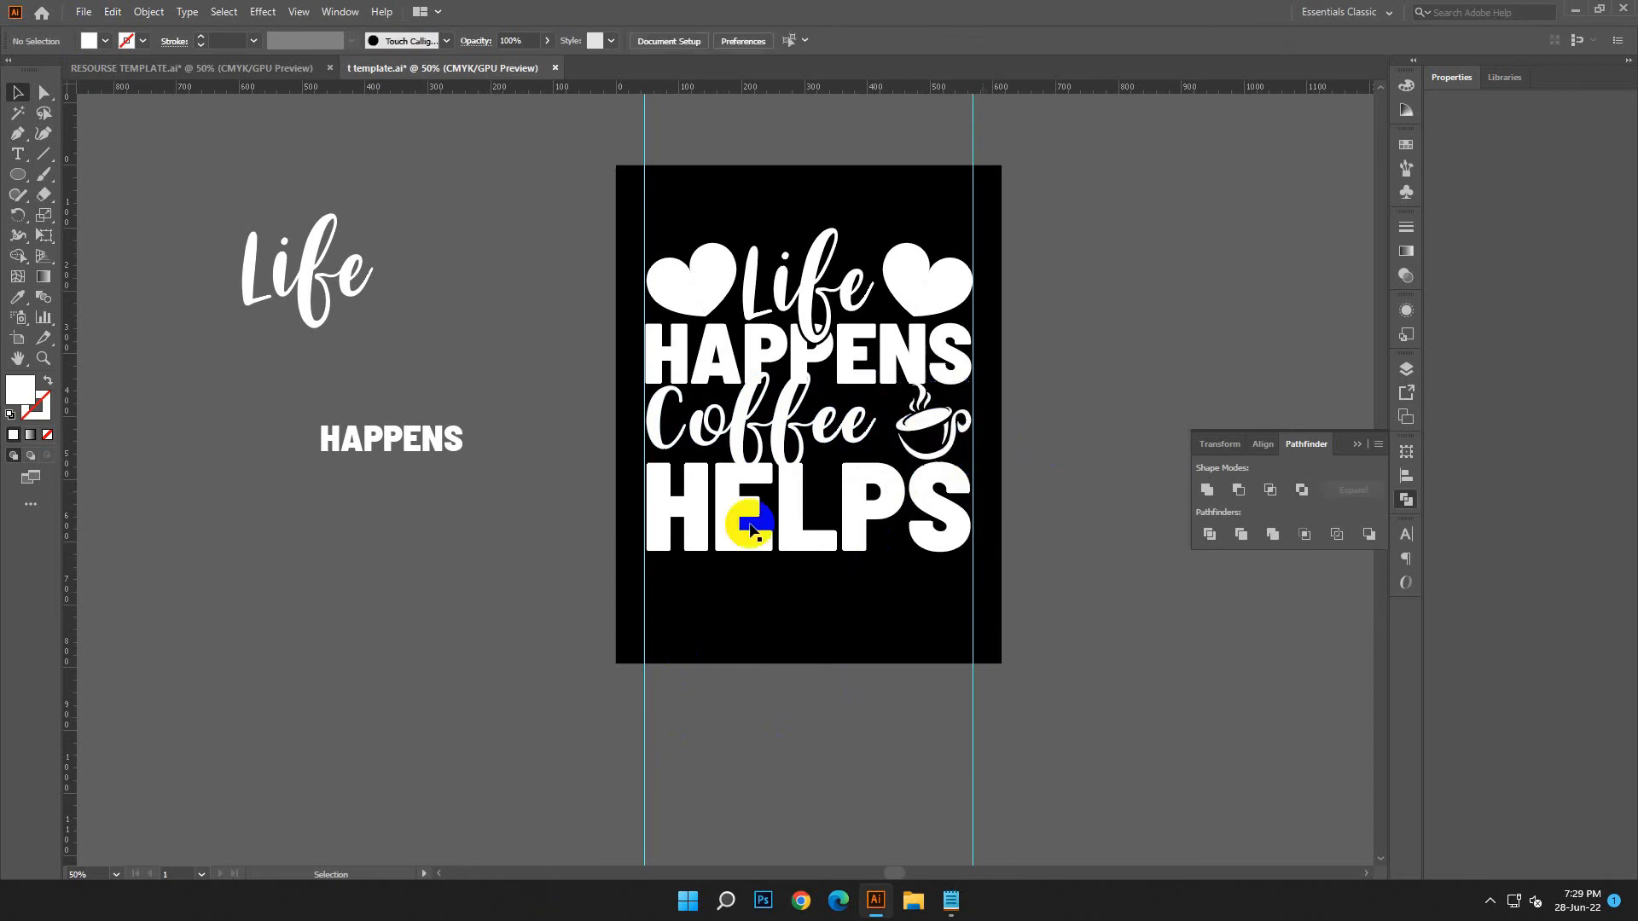
{"action": "scroll", "coordinate": [853, 503], "scroll_direction": "down", "scroll_amount": 1}
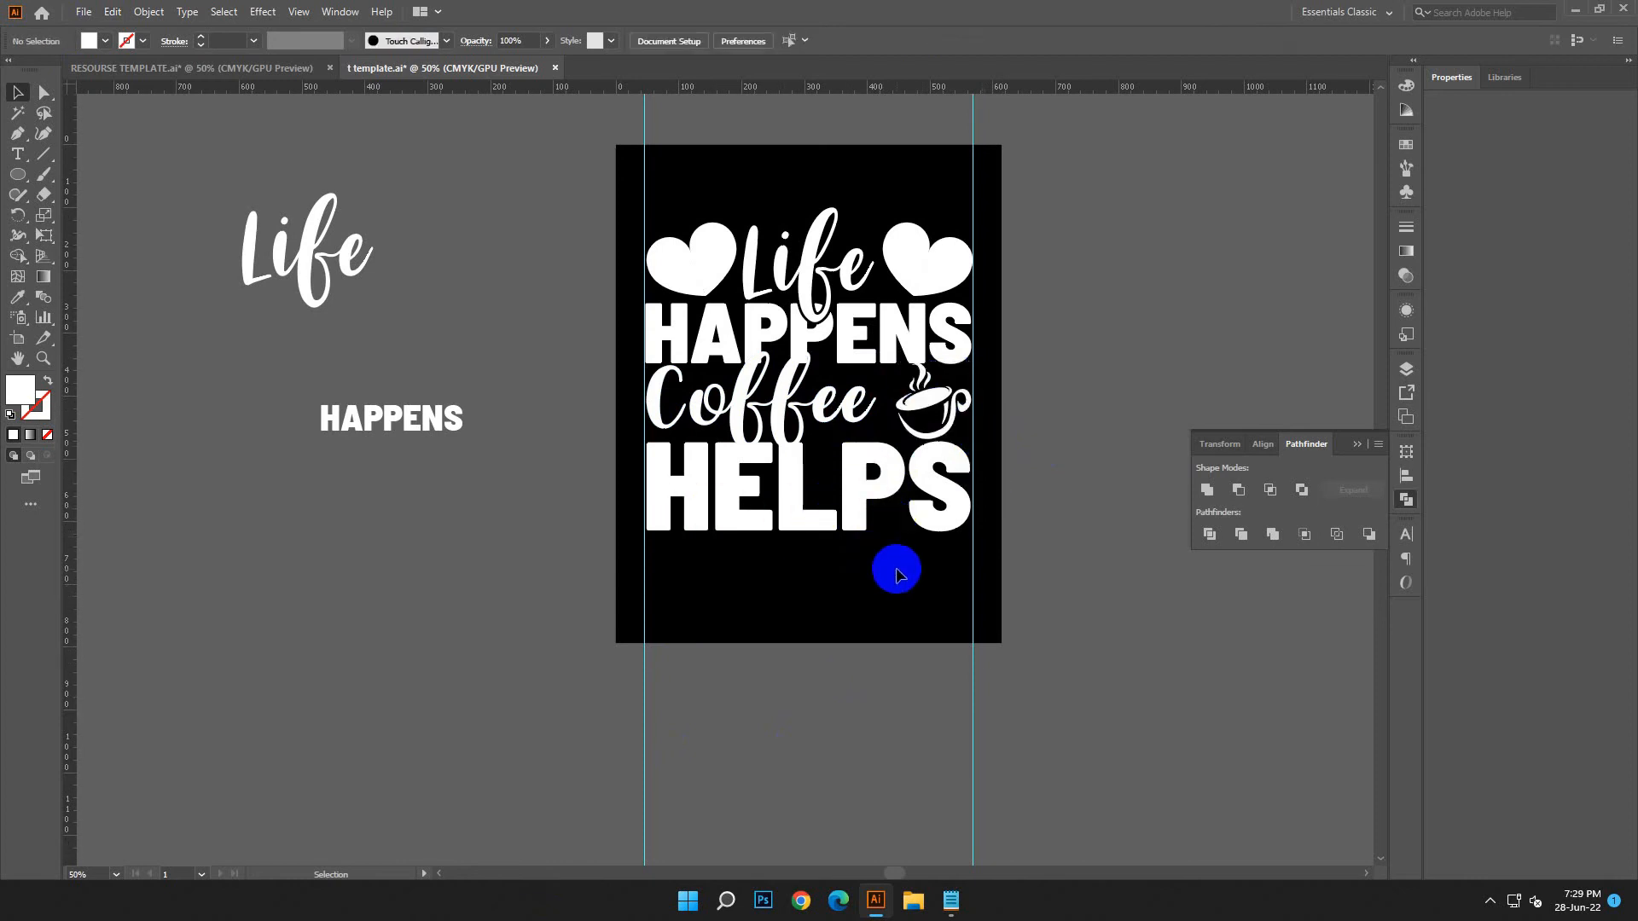
{"action": "left_click", "coordinate": [792, 397]}
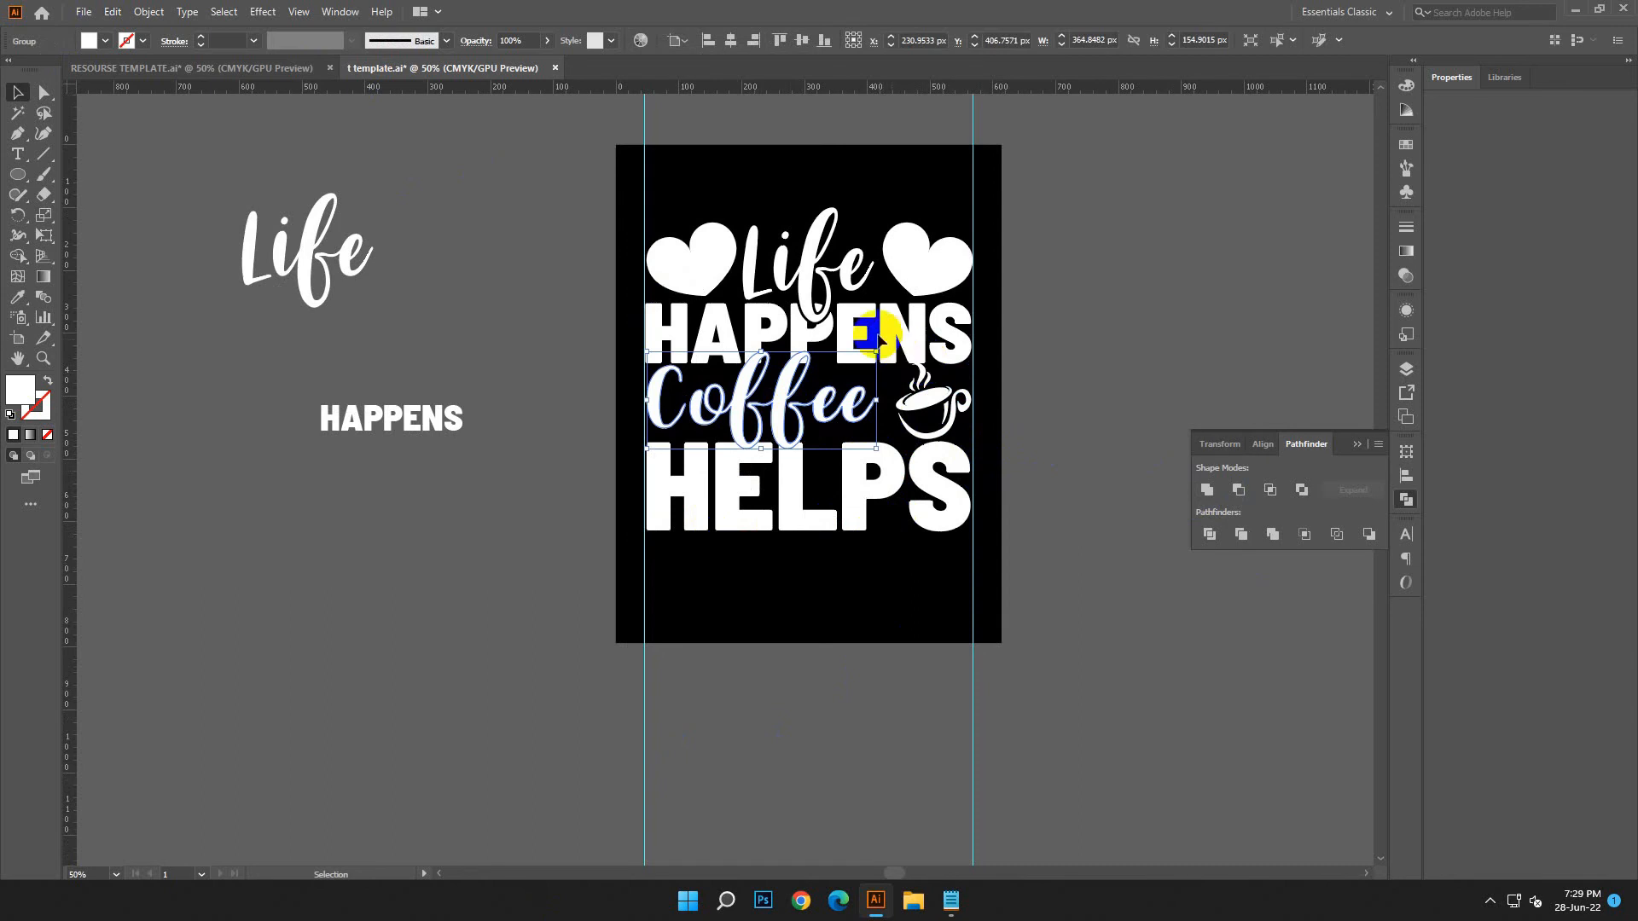
{"action": "left_click", "coordinate": [807, 250]}
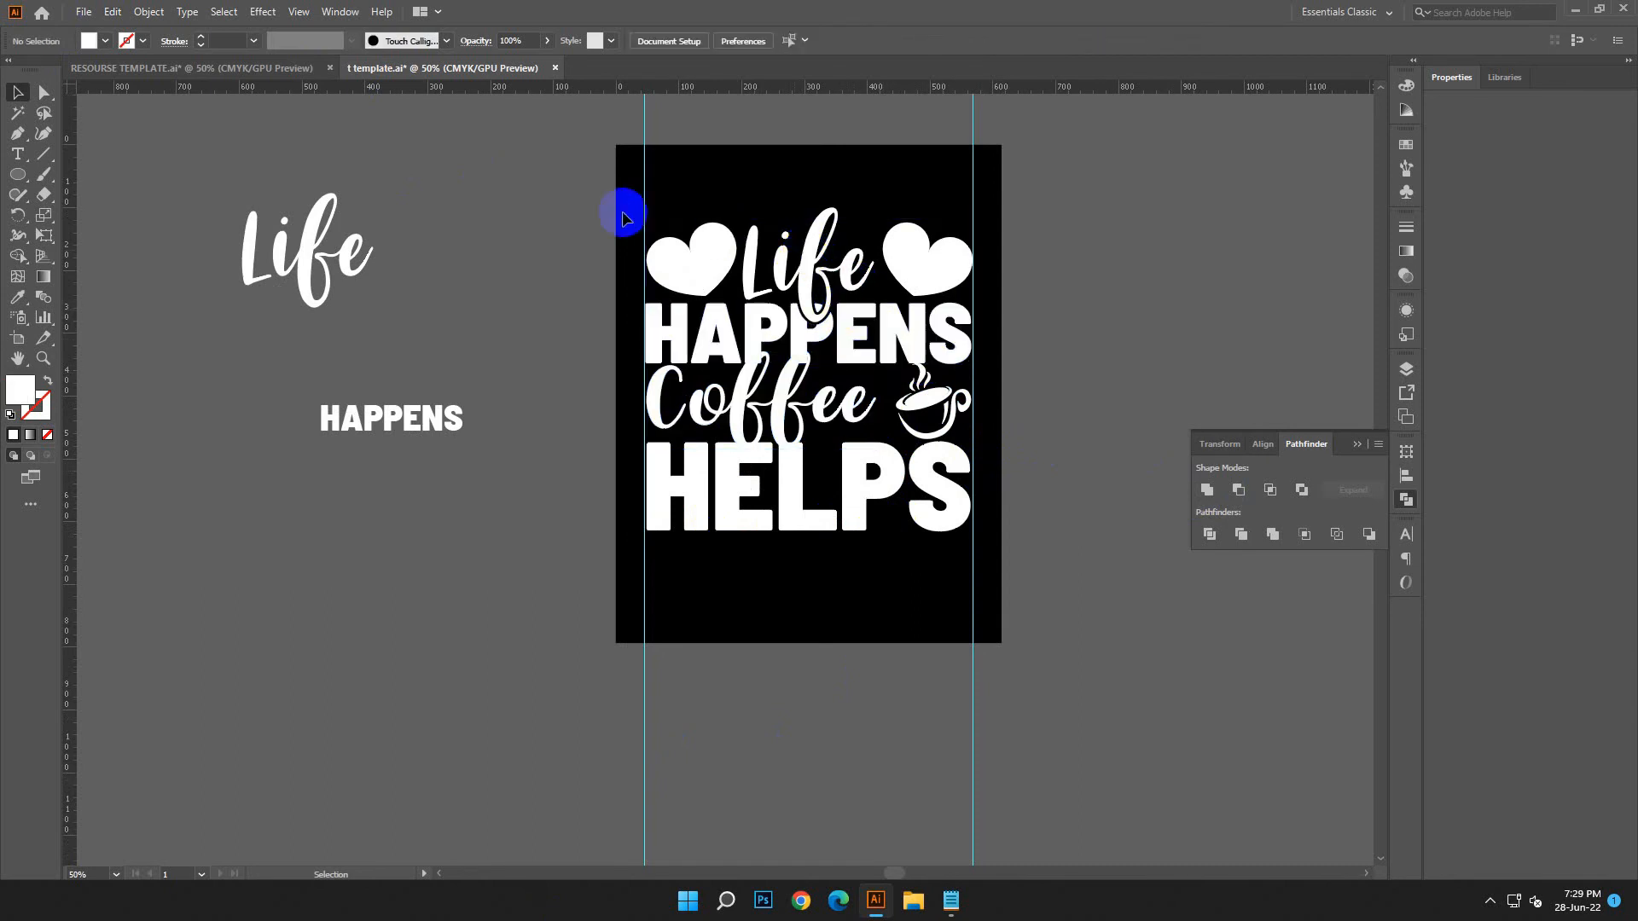
Duplicate the word Coffee directly in front of the original and lock the duplicate.
{"action": "left_click", "coordinate": [772, 401]}
{"action": "left_click", "coordinate": [112, 12]}
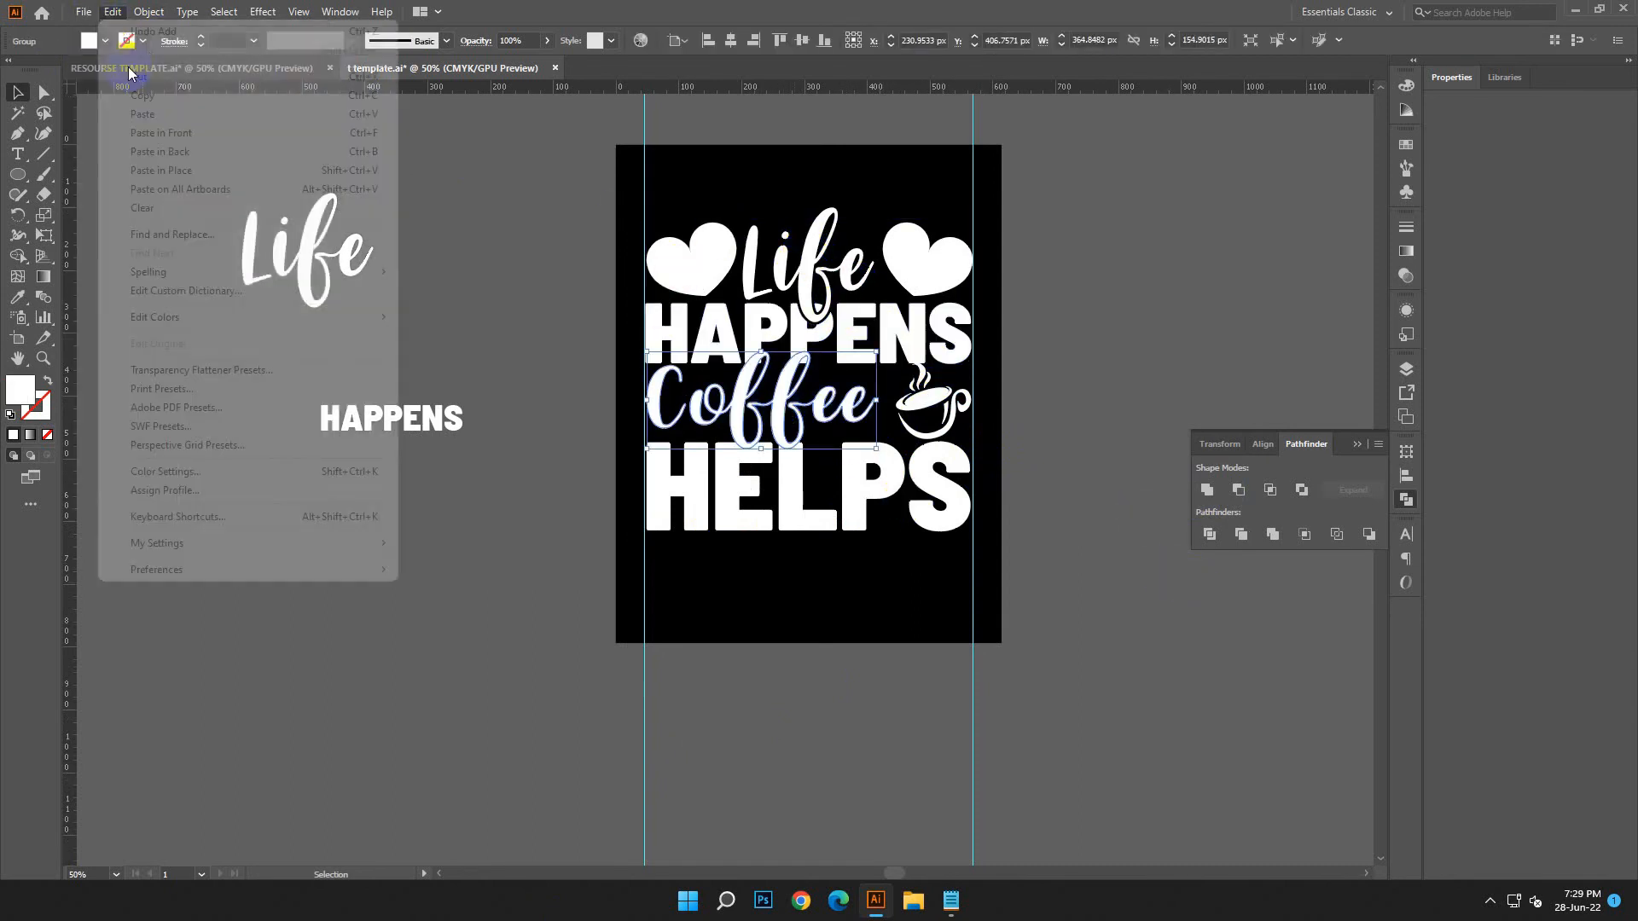
{"action": "left_click", "coordinate": [128, 95]}
{"action": "left_click", "coordinate": [113, 12]}
{"action": "left_click", "coordinate": [159, 133]}
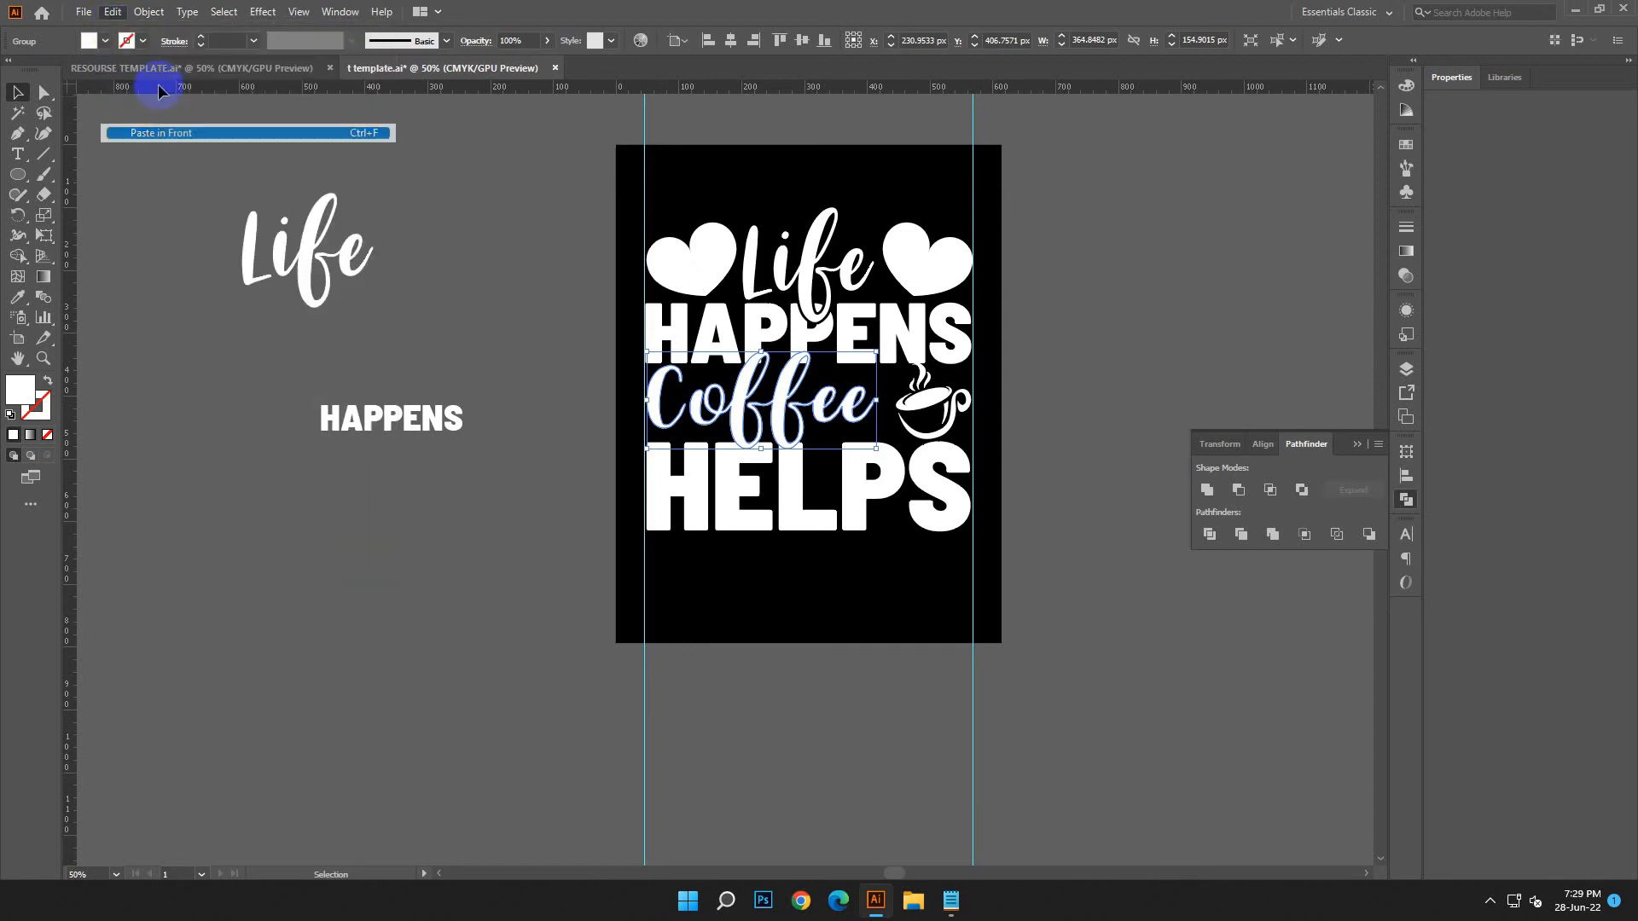
{"action": "left_click", "coordinate": [150, 12]}
{"action": "mouse_move", "coordinate": [247, 130]}
{"action": "left_click", "coordinate": [399, 134]}
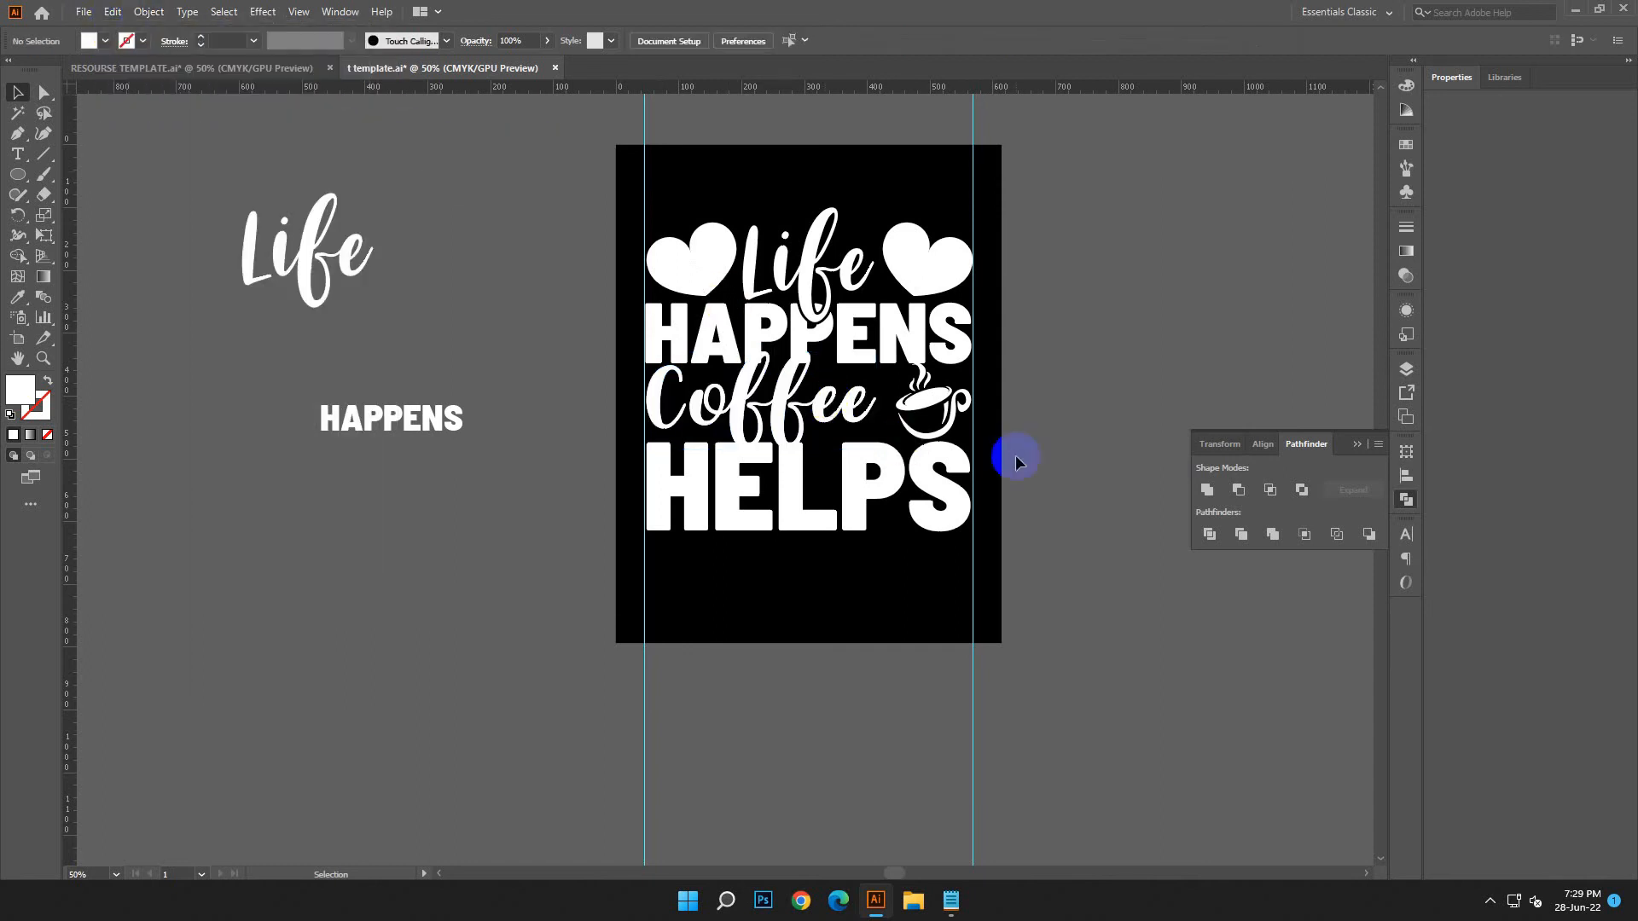
Add a 5 px offset path with miter joins around the unlocked Coffee lettering and unite the offset into one shape.
{"action": "left_click", "coordinate": [780, 392]}
{"action": "left_click", "coordinate": [149, 11]}
{"action": "mouse_move", "coordinate": [194, 427]}
{"action": "left_click", "coordinate": [418, 491]}
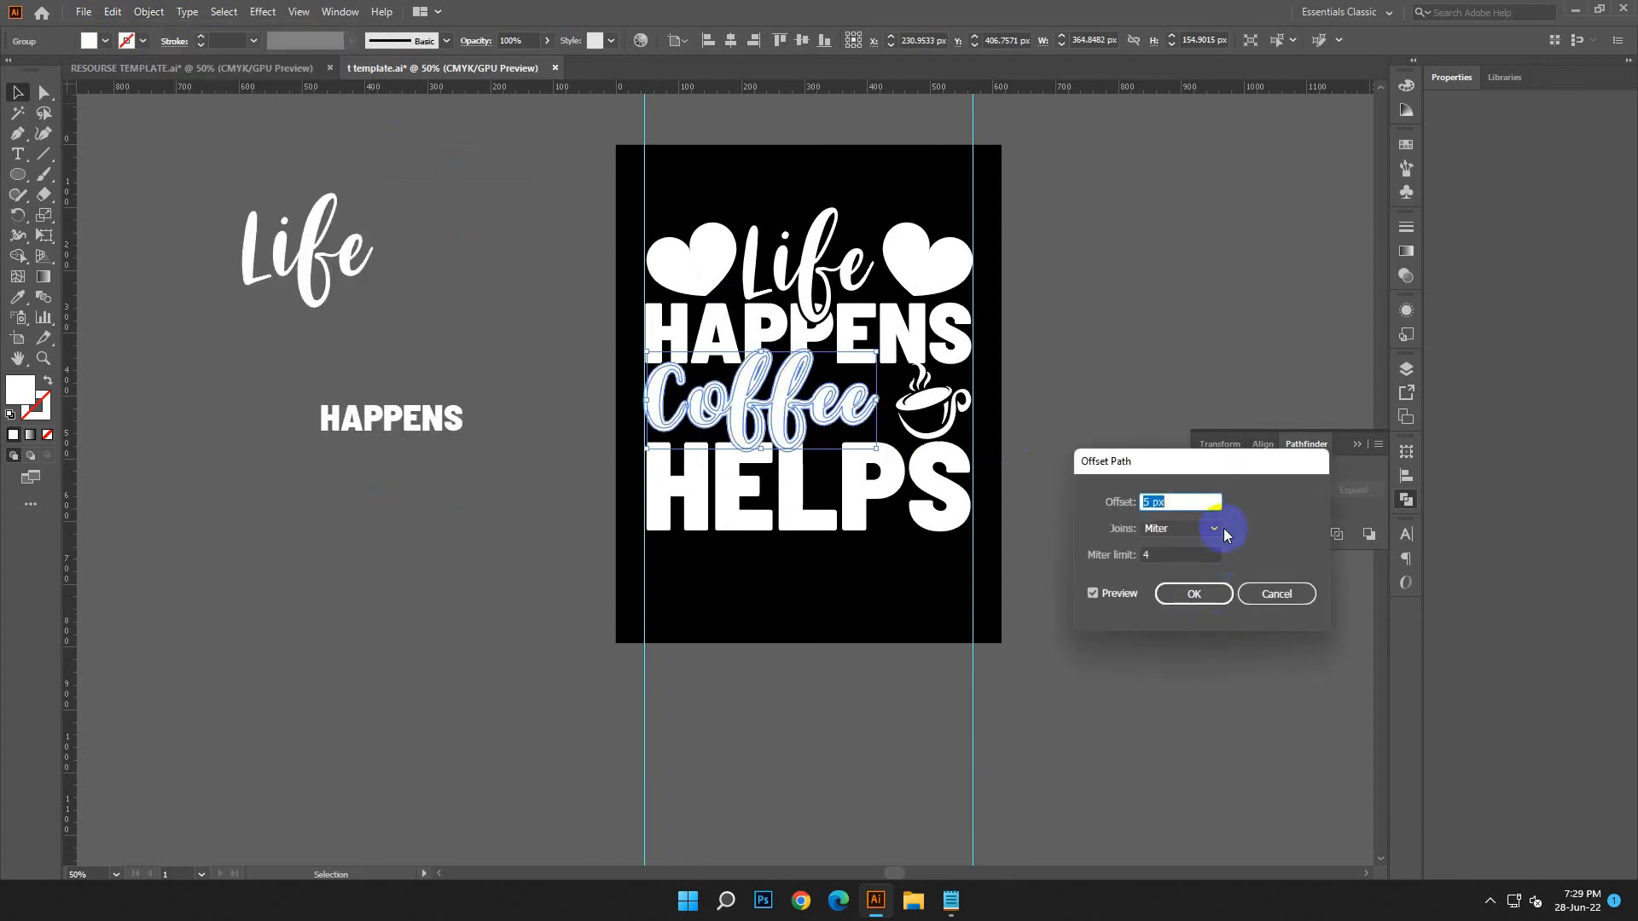
{"action": "left_click", "coordinate": [1194, 595]}
{"action": "left_click", "coordinate": [1208, 490]}
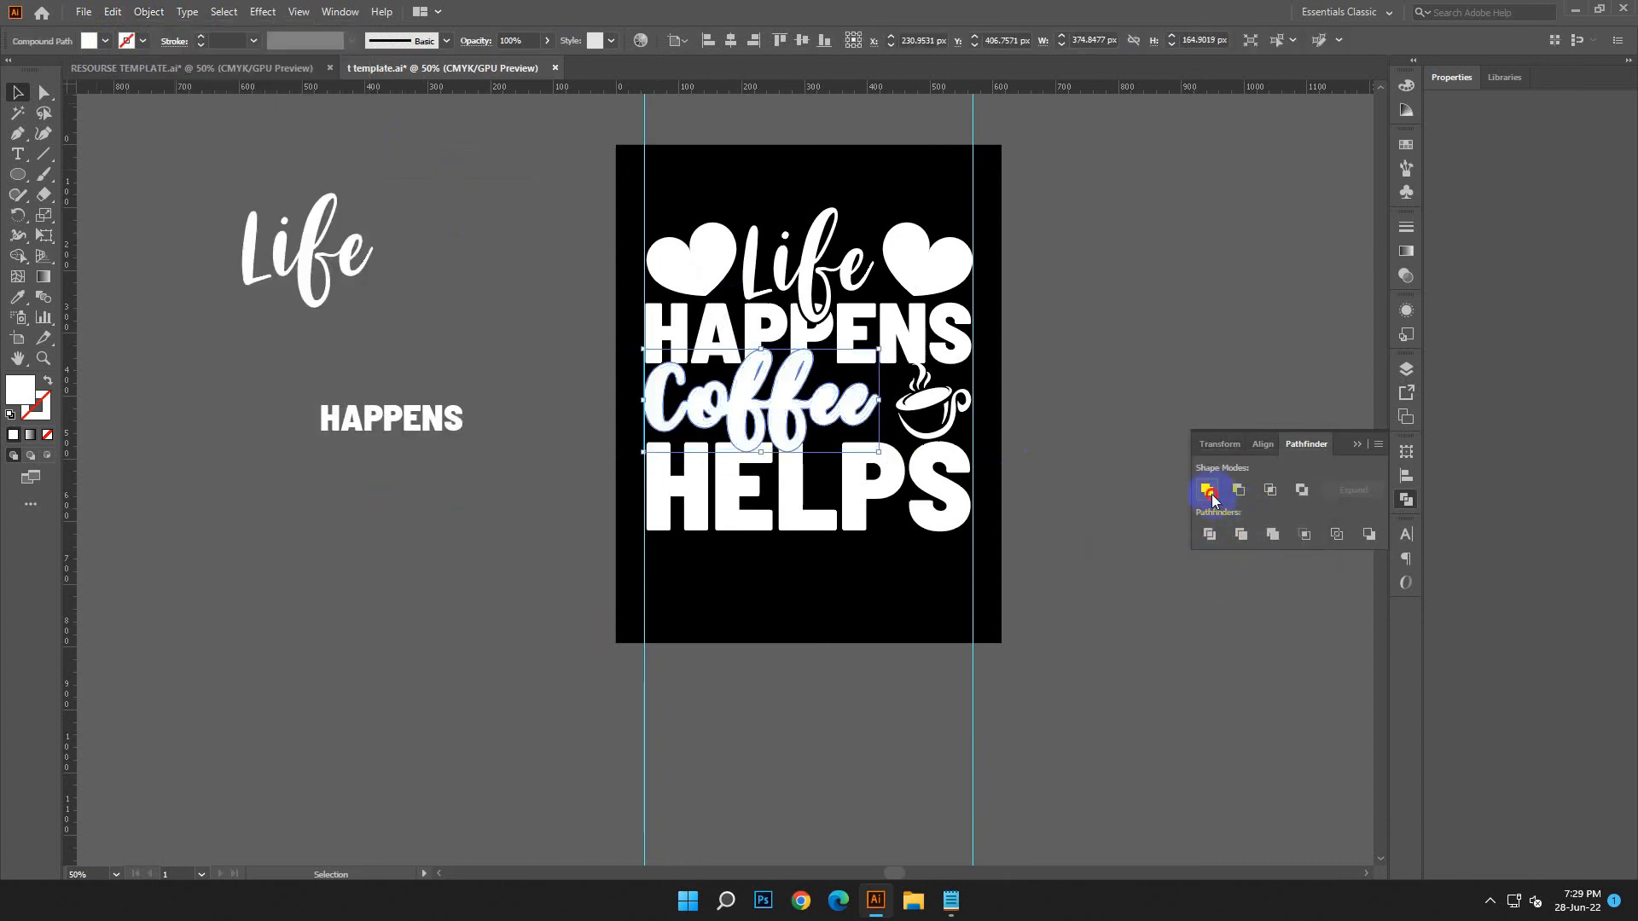
Fill the united Coffee offset shape with black (000000).
{"action": "double_click", "coordinate": [24, 385]}
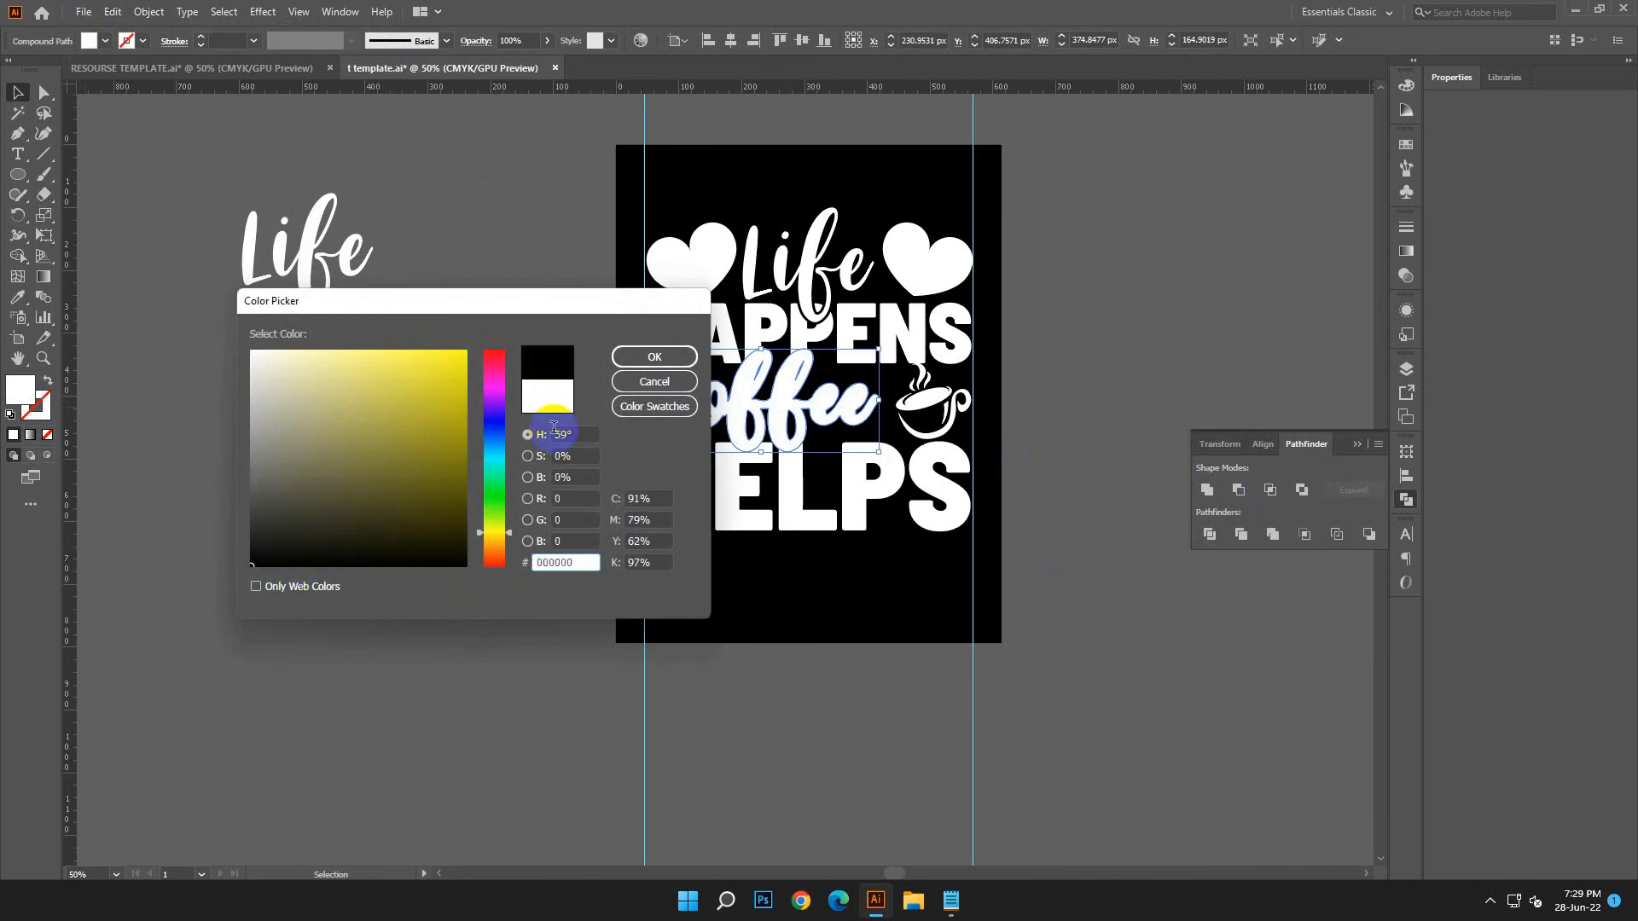
{"action": "left_click", "coordinate": [636, 358]}
{"action": "right_click", "coordinate": [919, 636]}
{"action": "mouse_move", "coordinate": [981, 553]}
{"action": "left_click", "coordinate": [1157, 555]}
{"action": "left_click", "coordinate": [829, 436]}
{"action": "left_click", "coordinate": [834, 437]}
{"action": "right_click", "coordinate": [862, 465]}
{"action": "left_click", "coordinate": [857, 467]}
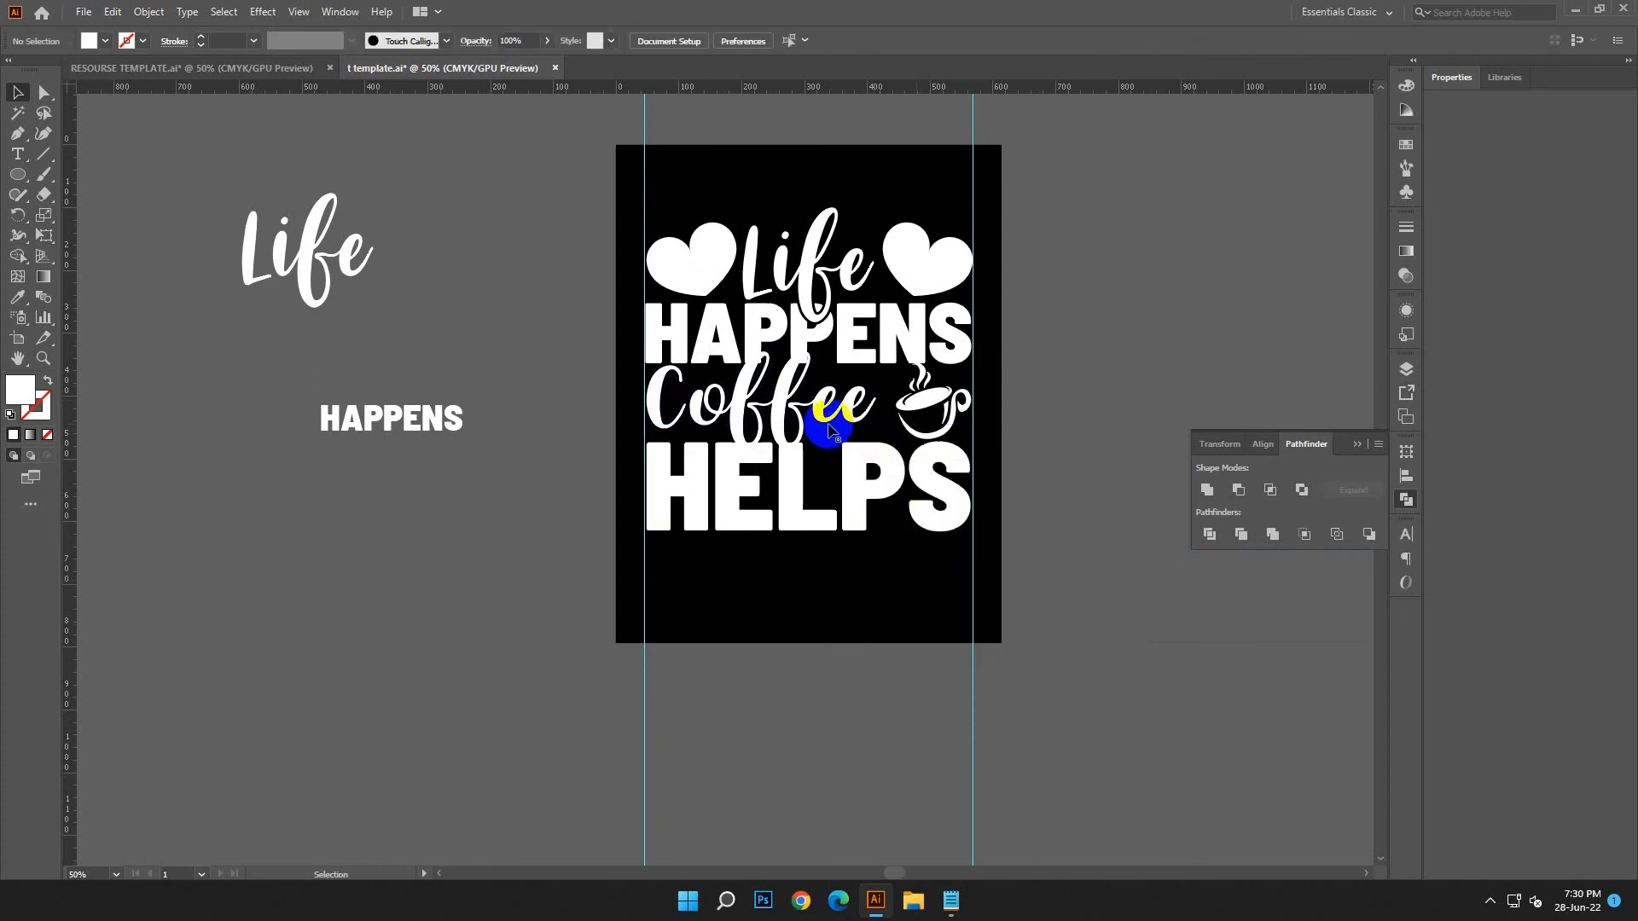
Bring the unlocked Coffee group with its black offset to the front and unite it into one black backing shape.
{"action": "left_click", "coordinate": [832, 428]}
{"action": "right_click", "coordinate": [829, 427]}
{"action": "mouse_move", "coordinate": [972, 644]}
{"action": "left_click", "coordinate": [1051, 645]}
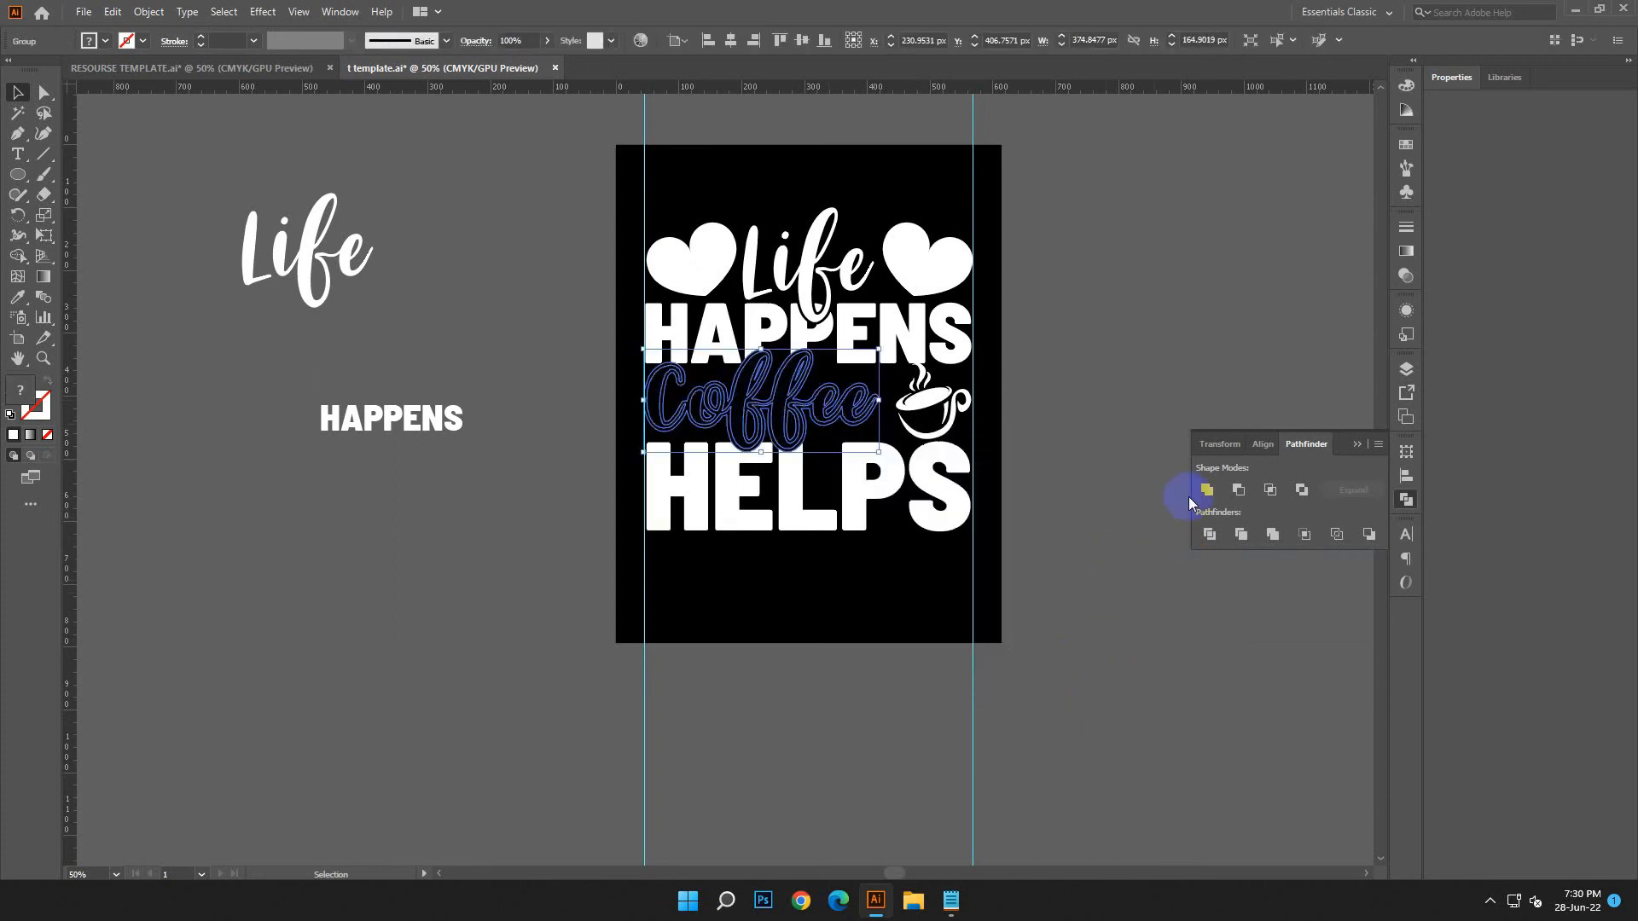
{"action": "left_click", "coordinate": [1207, 491]}
{"action": "left_click", "coordinate": [809, 438]}
{"action": "left_click", "coordinate": [788, 401]}
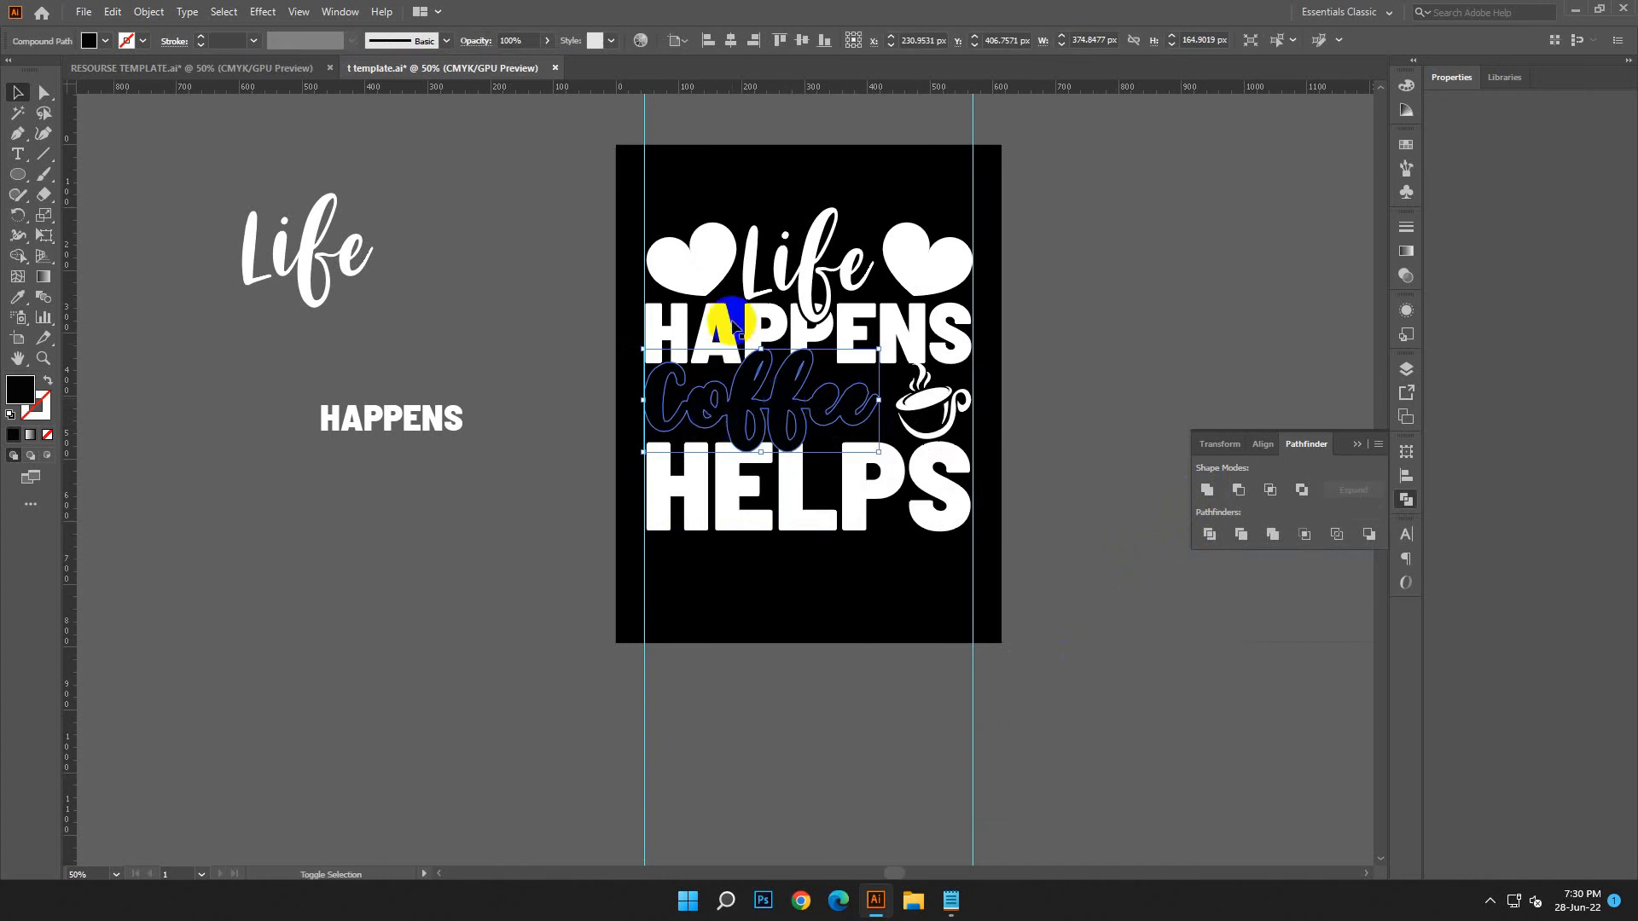
Unlock all locked objects and lock only the black artboard background again.
{"action": "left_click", "coordinate": [149, 14]}
{"action": "left_click", "coordinate": [201, 146]}
{"action": "left_click", "coordinate": [795, 192]}
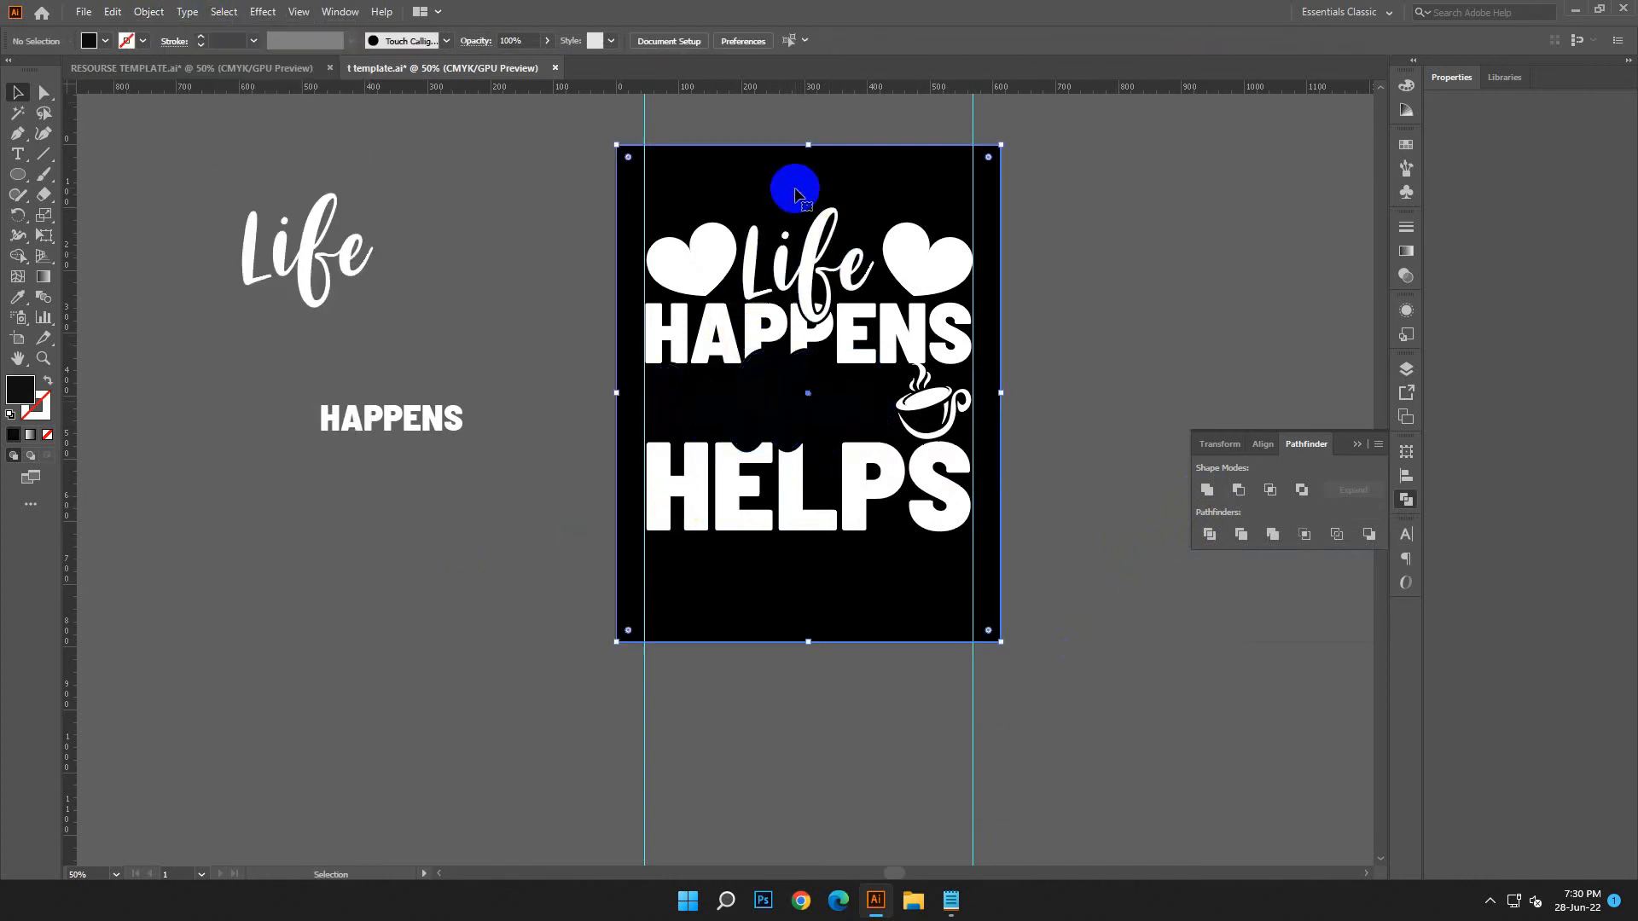
{"action": "left_click", "coordinate": [150, 12]}
{"action": "mouse_move", "coordinate": [176, 131]}
{"action": "left_click", "coordinate": [427, 133]}
Scale the white Coffee lettering and its black backing together to about 336 px wide and nudge them slightly right and down.
{"action": "left_click_drag", "start_coordinate": [646, 374], "coordinate": [871, 400]}
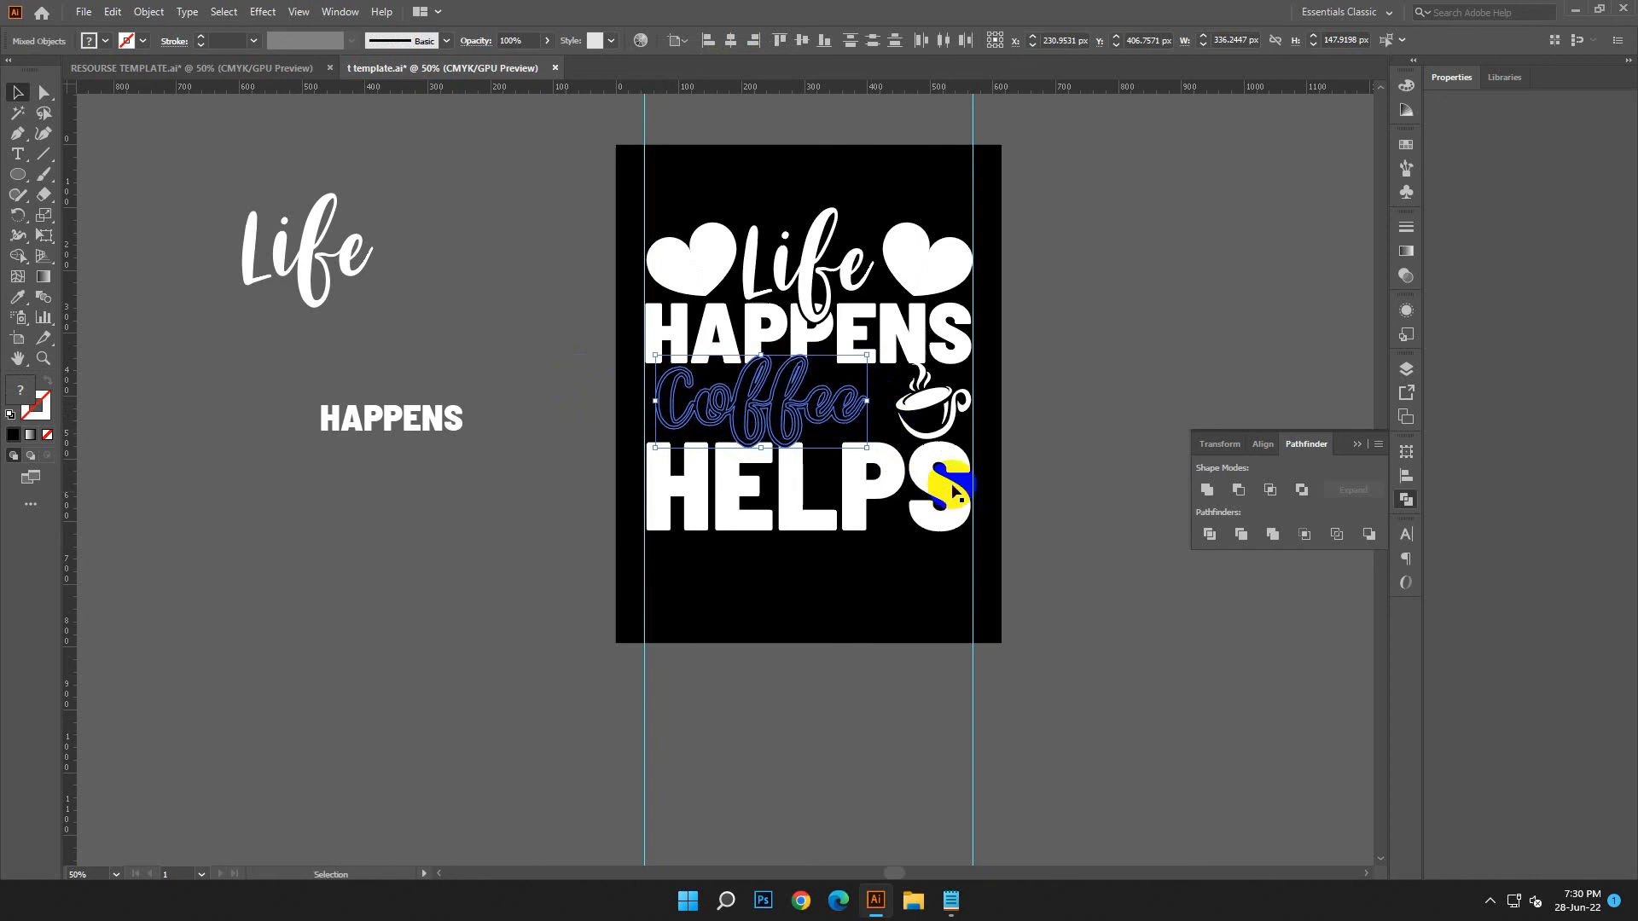
{"action": "key", "text": "Right"}
{"action": "key", "text": "Right"}
{"action": "key", "text": "Down"}
{"action": "key", "text": "Down"}
{"action": "key", "text": "Down"}
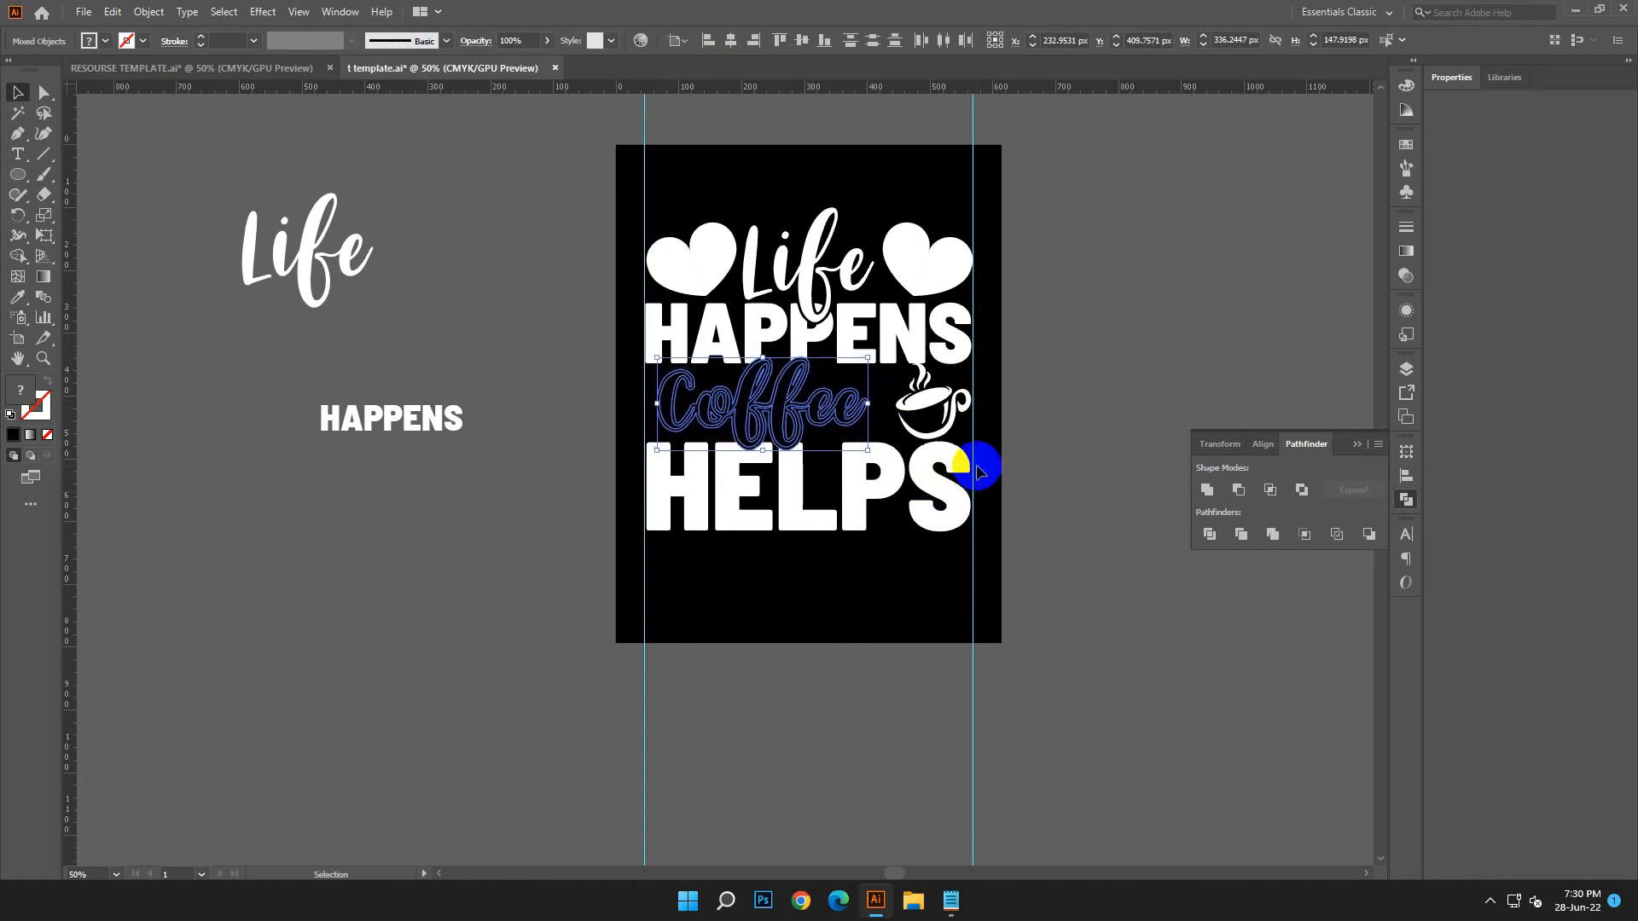
{"action": "left_click", "coordinate": [1039, 435]}
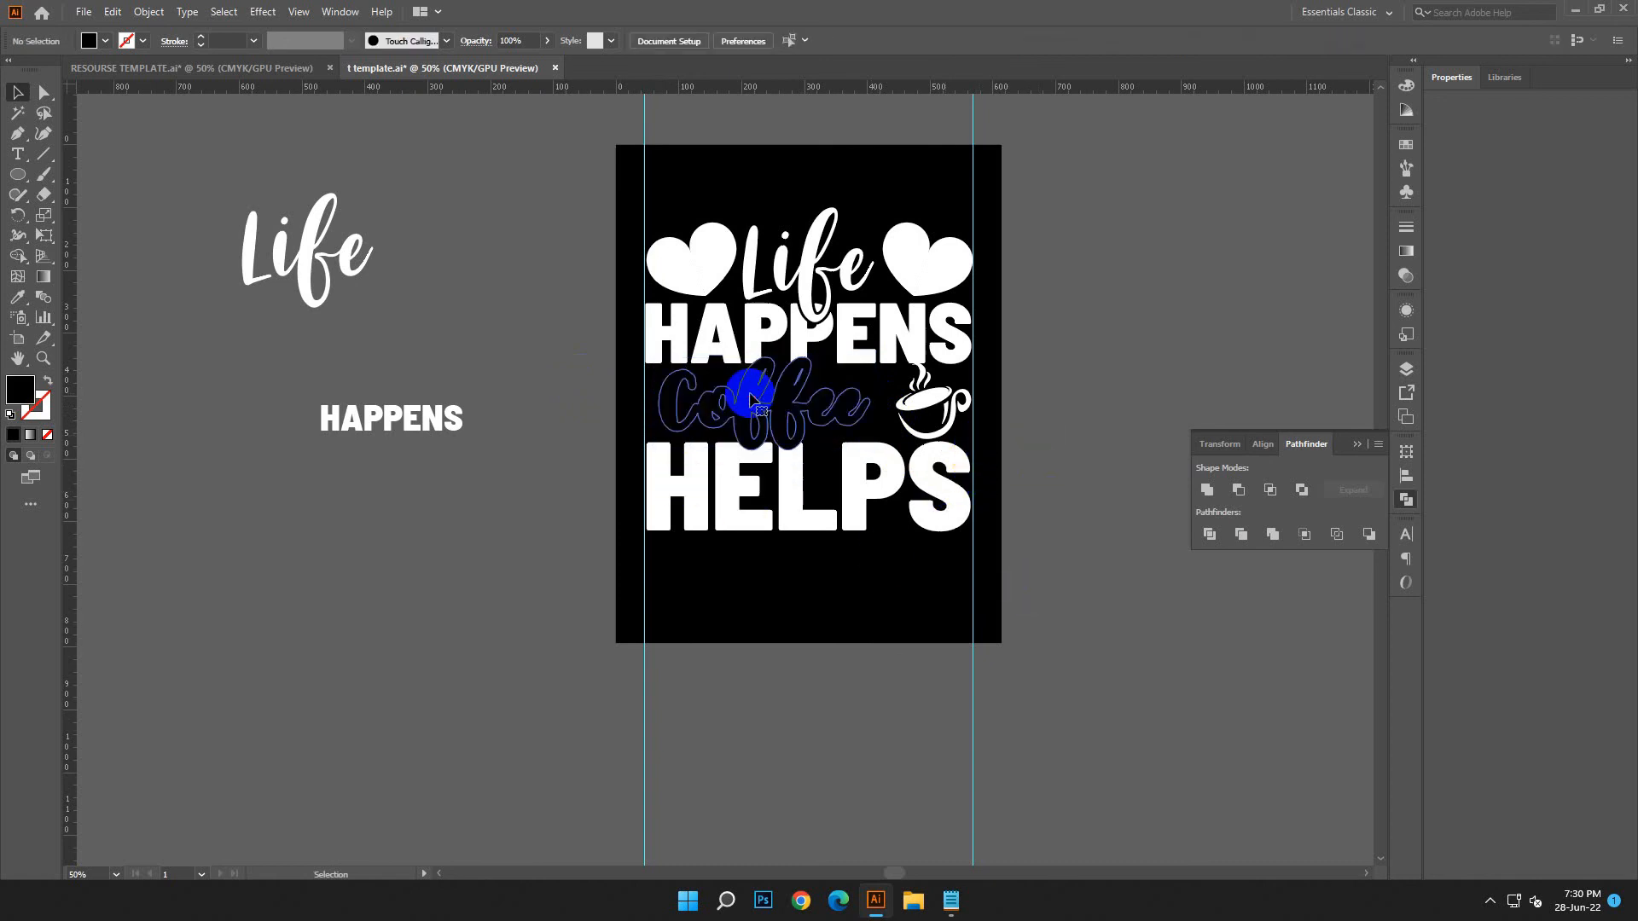
Divide the HAPPENS and HELPS lettering with the black Coffee backing shape using Pathfinder.
{"action": "left_click", "coordinate": [750, 395]}
{"action": "left_click", "coordinate": [813, 342], "text": "shift"}
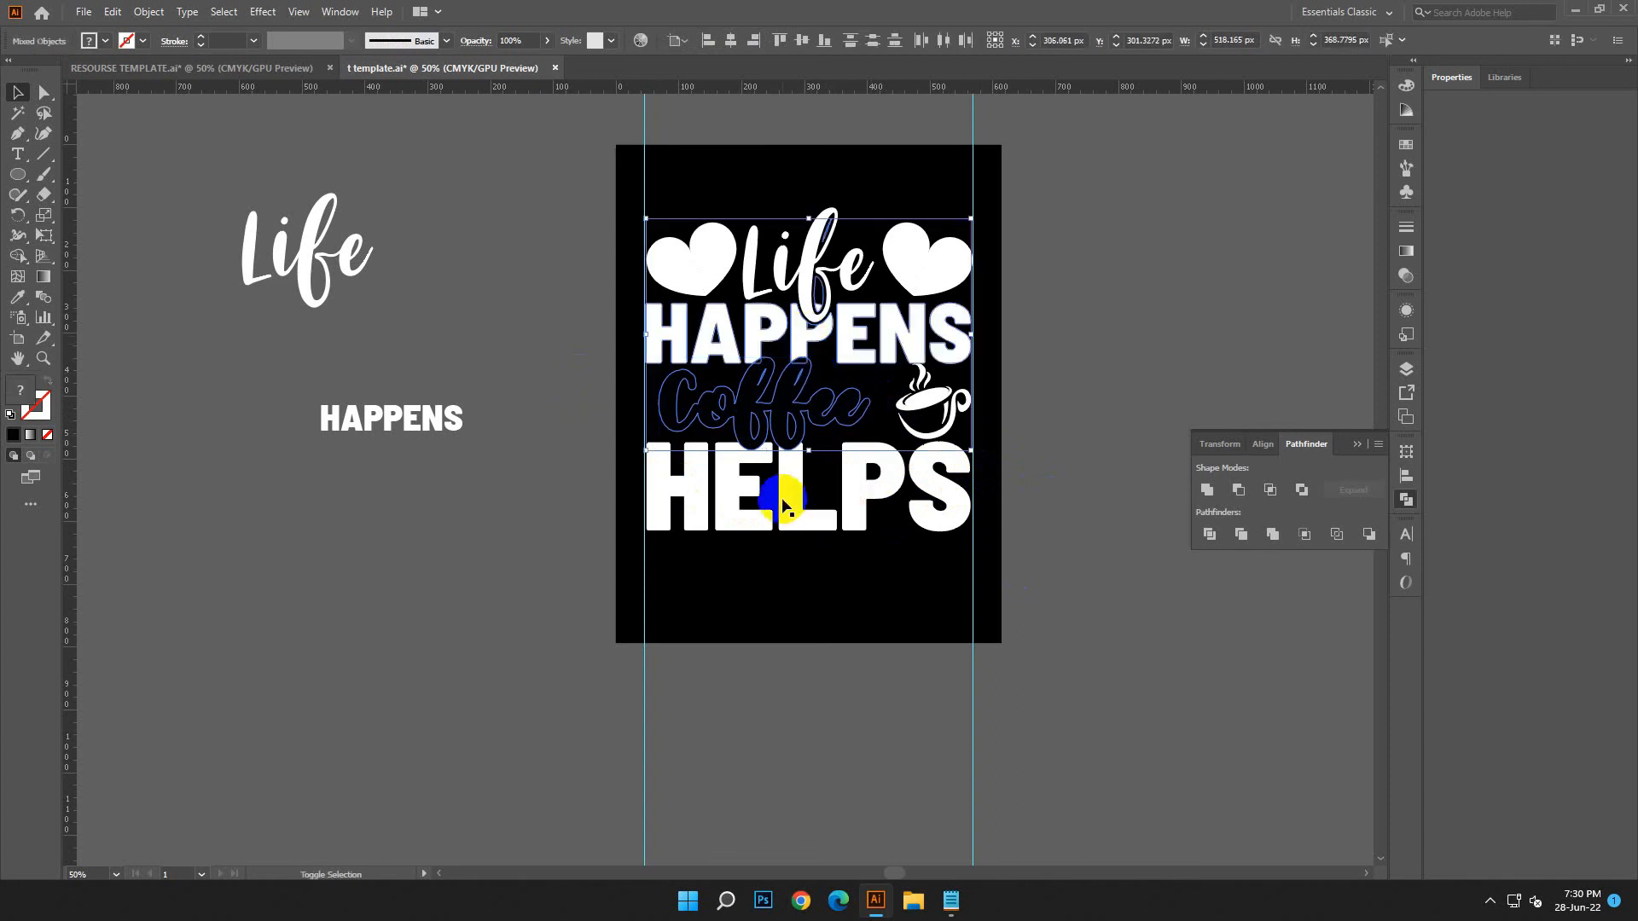
{"action": "left_click", "coordinate": [793, 501], "text": "shift"}
{"action": "left_click", "coordinate": [1210, 534]}
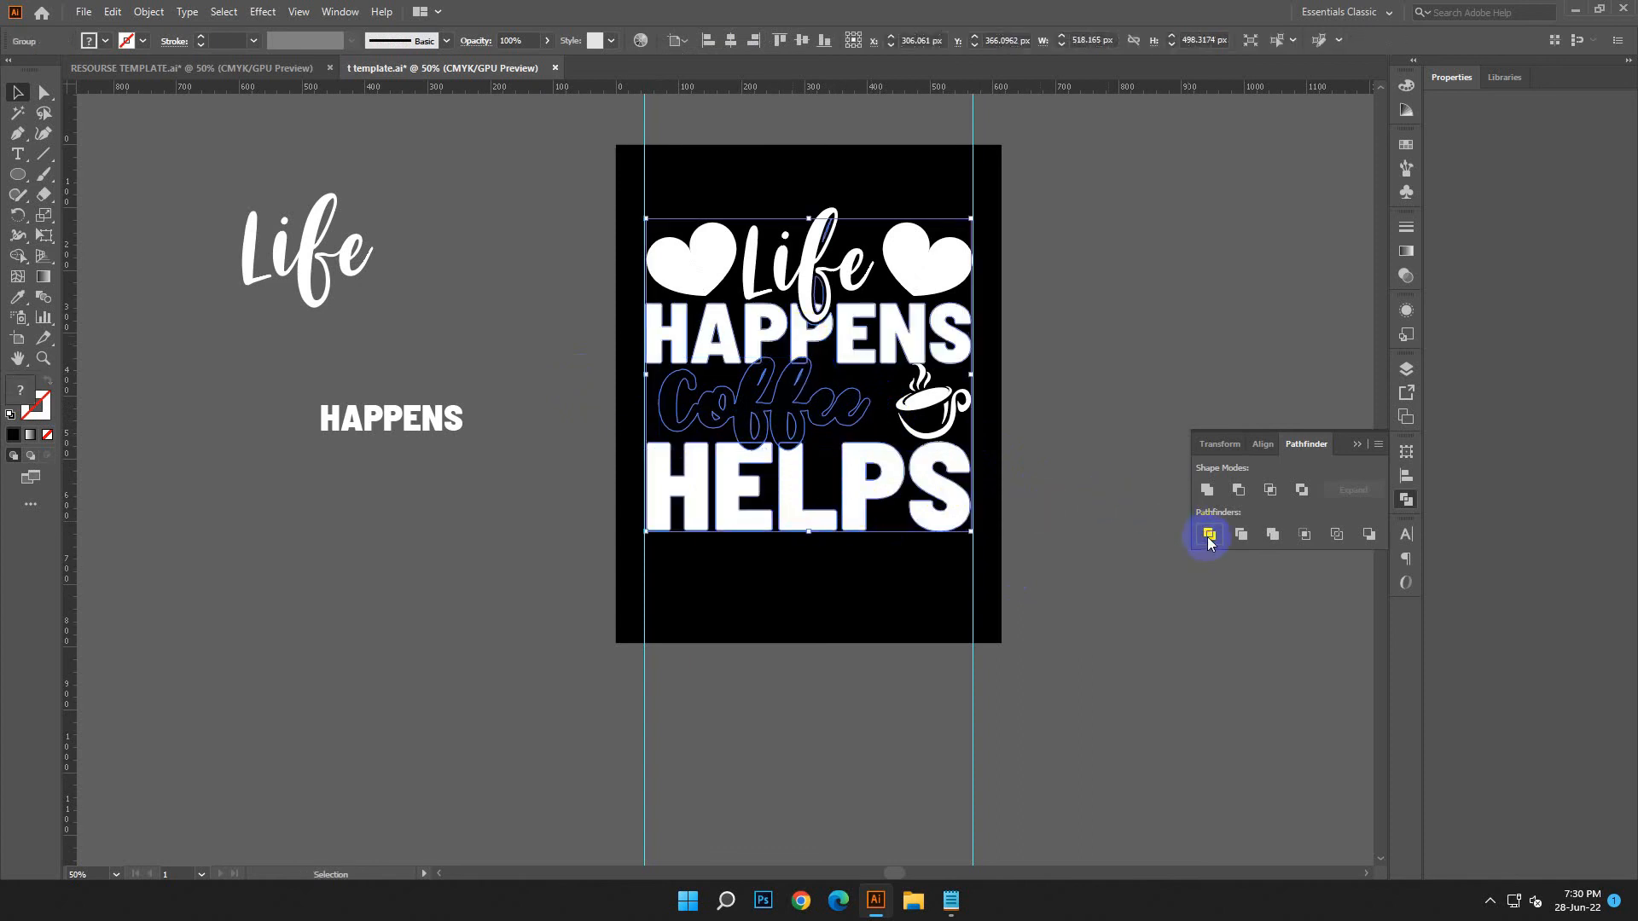
Select the black Coffee backing pieces with the Magic Wand and delete them, leaving gaps around the white Coffee lettering.
{"action": "double_click", "coordinate": [18, 113]}
{"action": "left_click", "coordinate": [778, 390]}
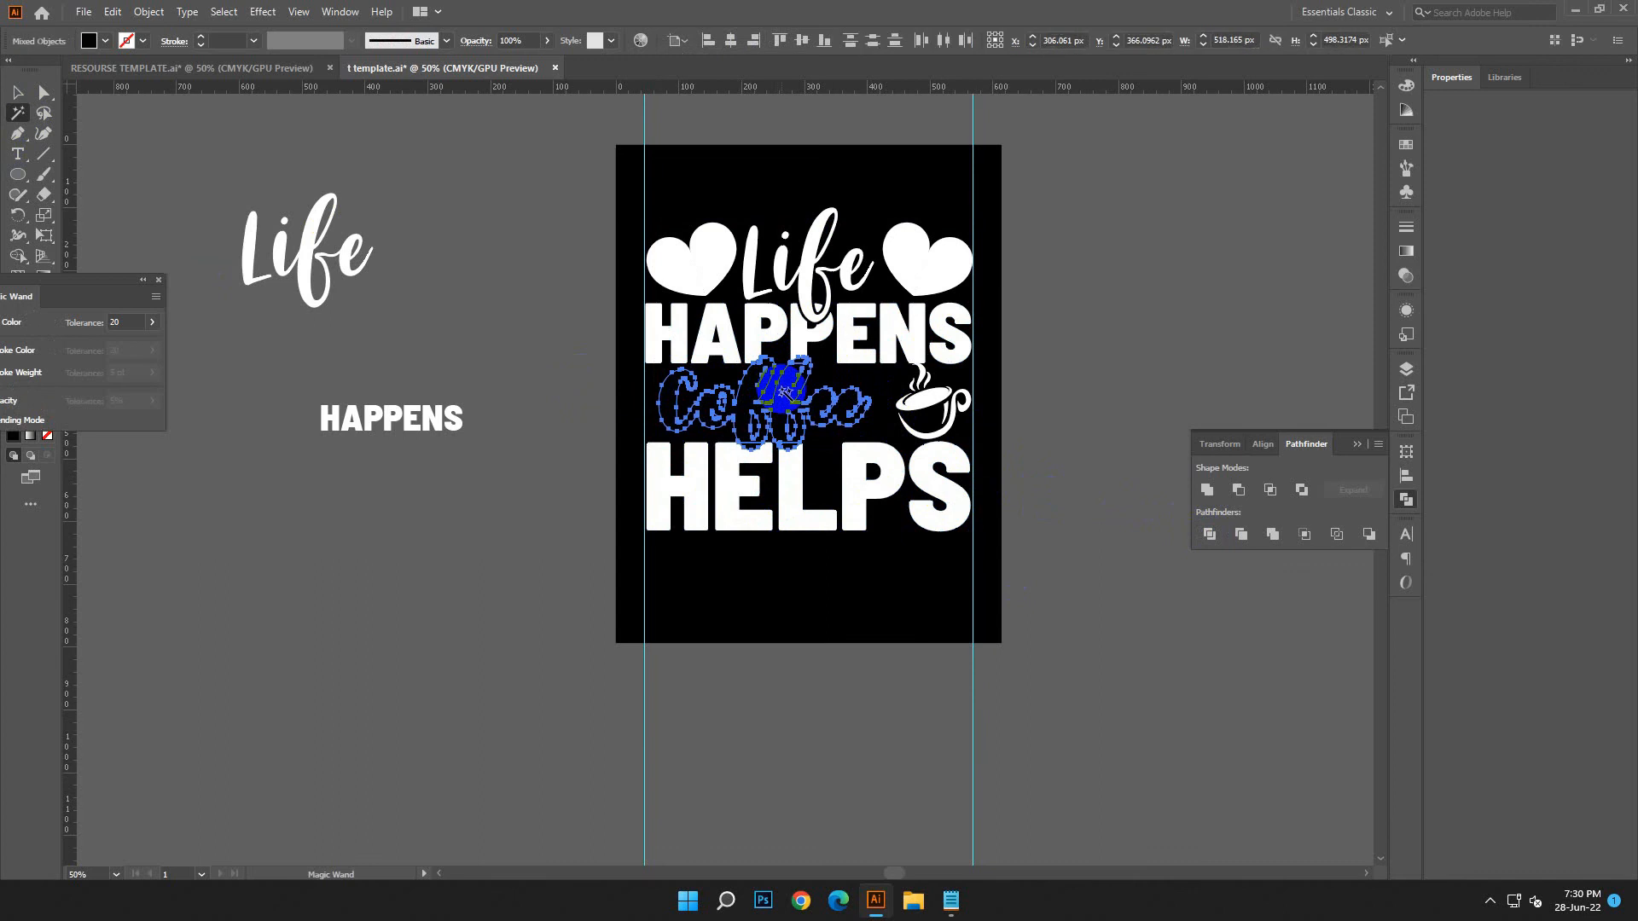
{"action": "key", "text": "Delete"}
{"action": "left_click", "coordinate": [18, 93]}
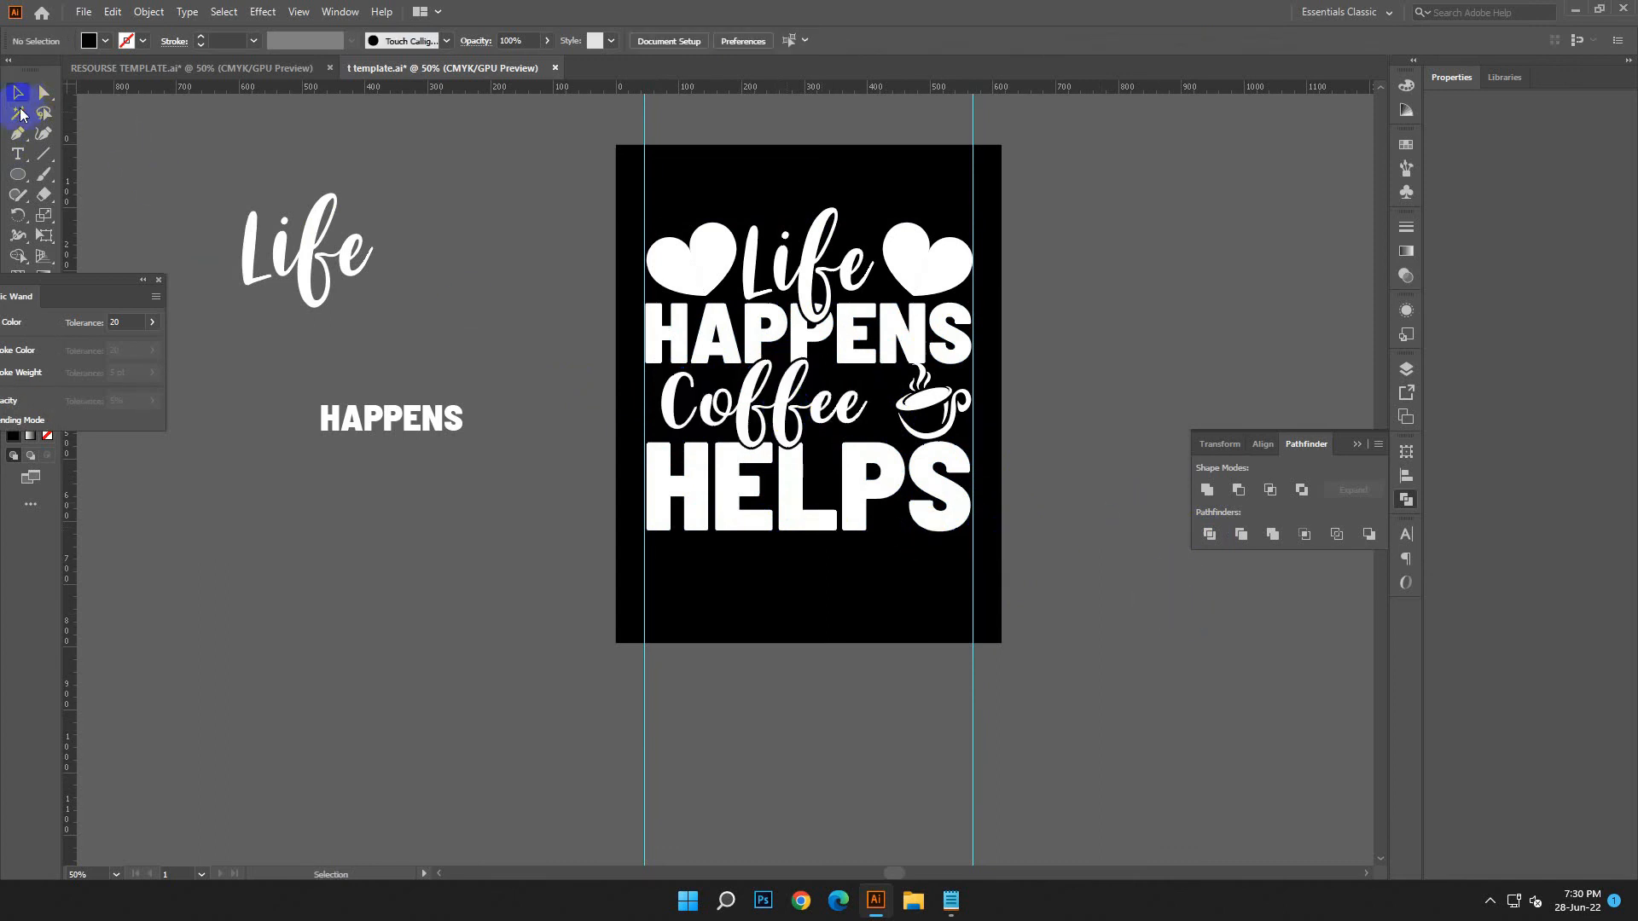
Delete the spare Life and HAPPENS copies lying outside the artboard.
{"action": "key", "text": "ctrl+minus"}
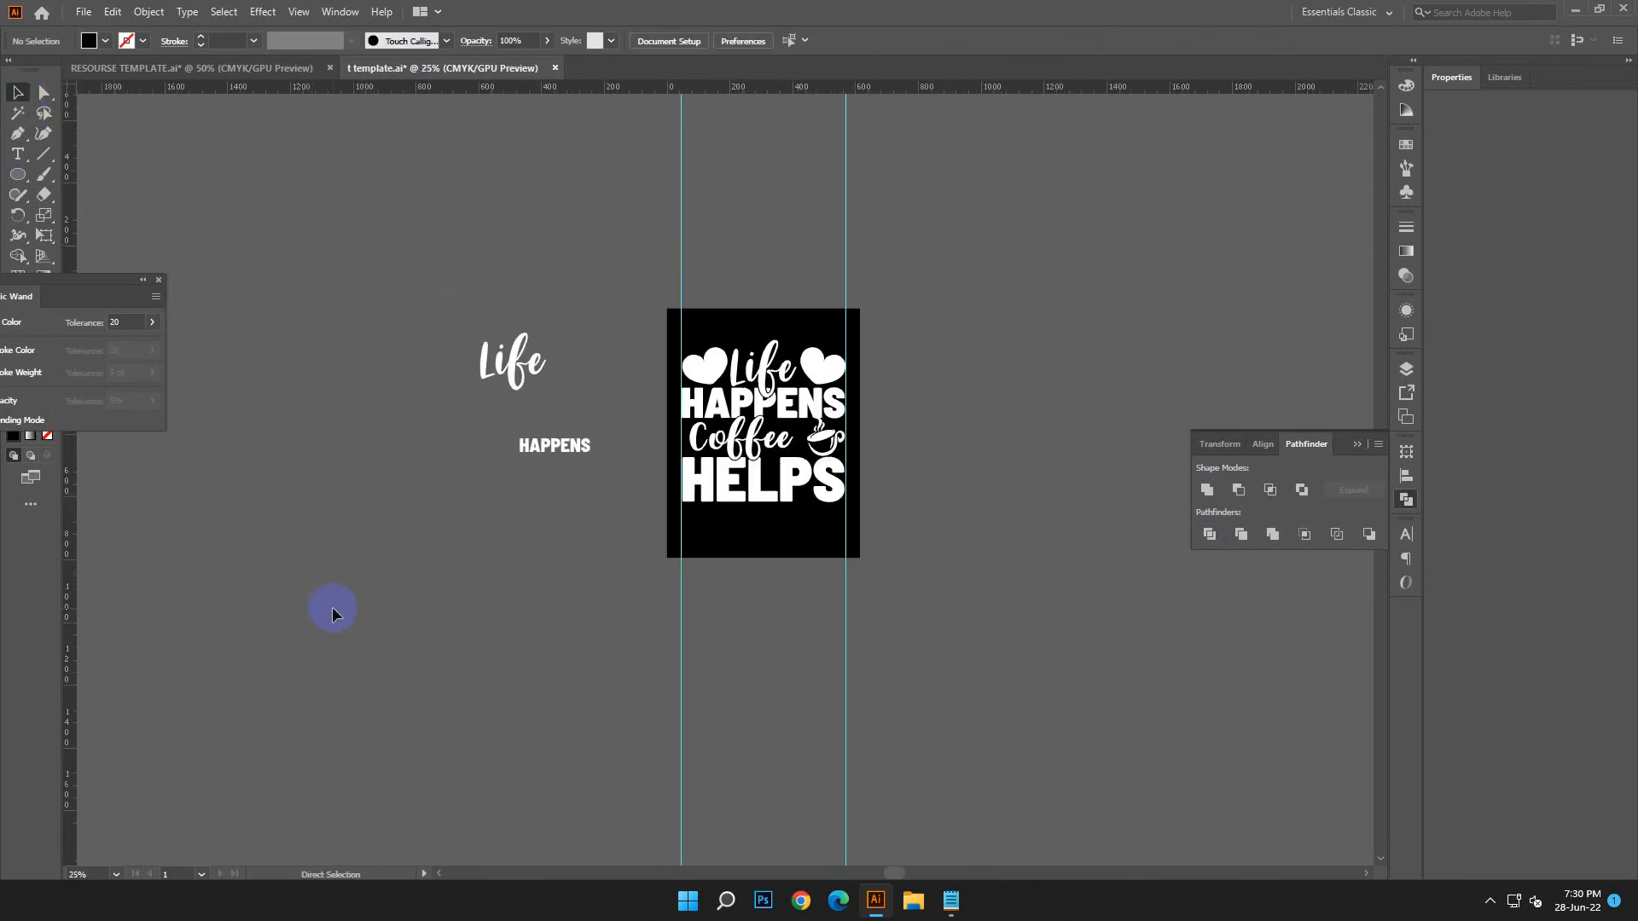
{"action": "left_click_drag", "start_coordinate": [460, 360], "coordinate": [595, 591]}
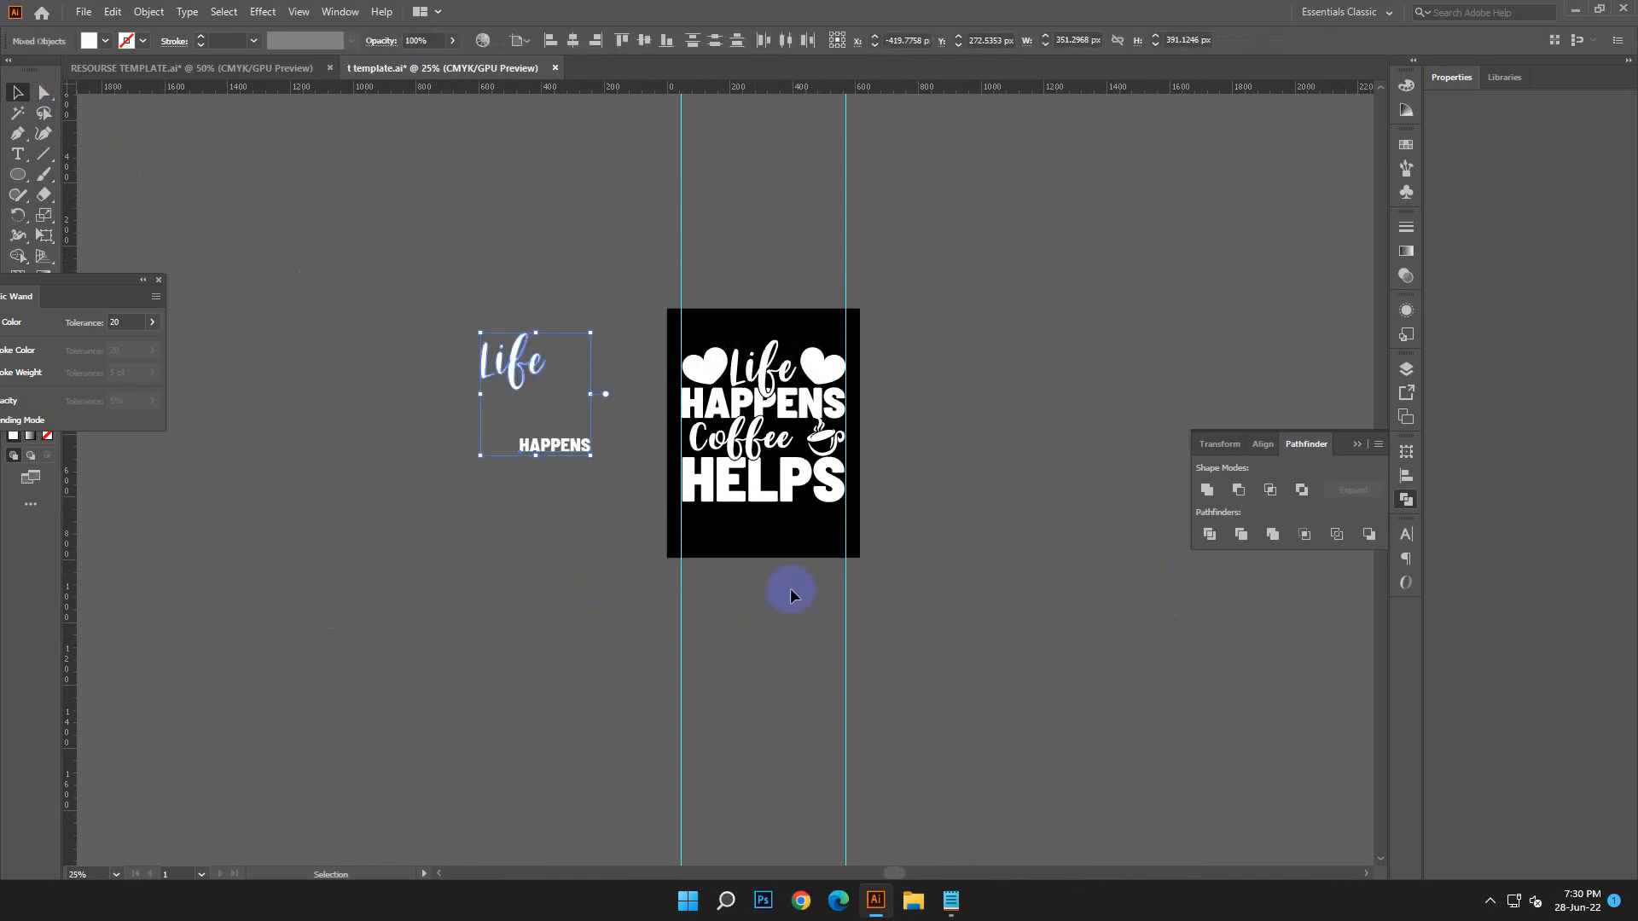
{"action": "key", "text": "Delete"}
{"action": "left_click_drag", "start_coordinate": [540, 334], "coordinate": [669, 593]}
{"action": "key", "text": "Delete"}
Select the complete lettering design with its hearts and cup, expand the artwork, and dismiss the Magic Wand settings.
{"action": "left_click_drag", "start_coordinate": [627, 325], "coordinate": [879, 585]}
{"action": "left_click", "coordinate": [149, 11]}
{"action": "left_click", "coordinate": [183, 227]}
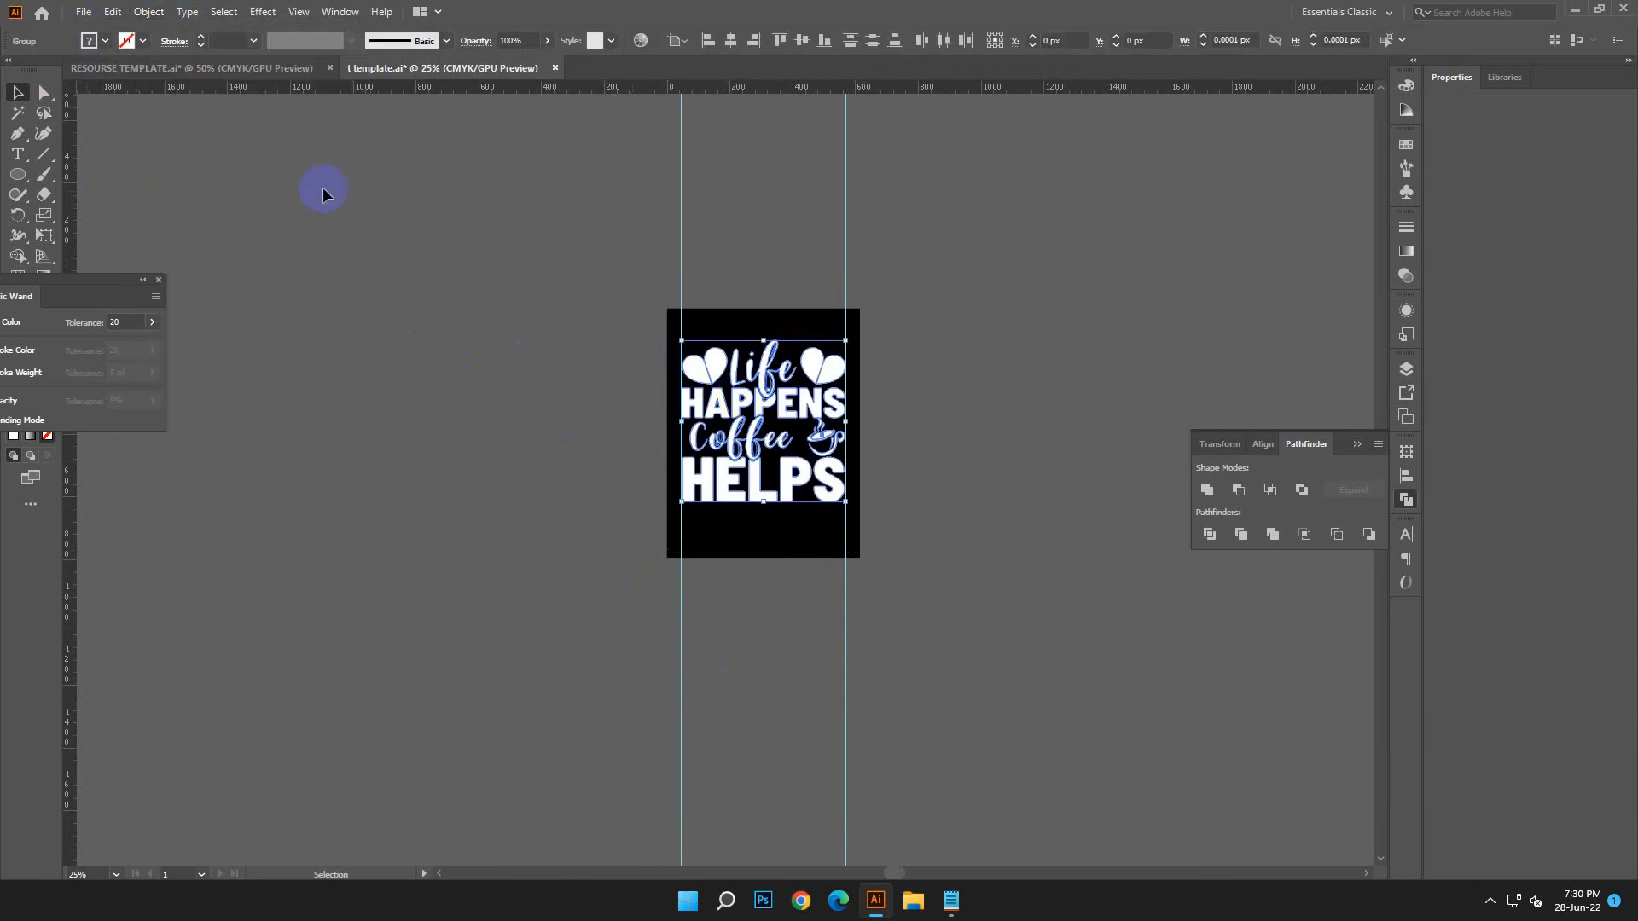
{"action": "left_click", "coordinate": [158, 22]}
{"action": "left_click", "coordinate": [194, 210]}
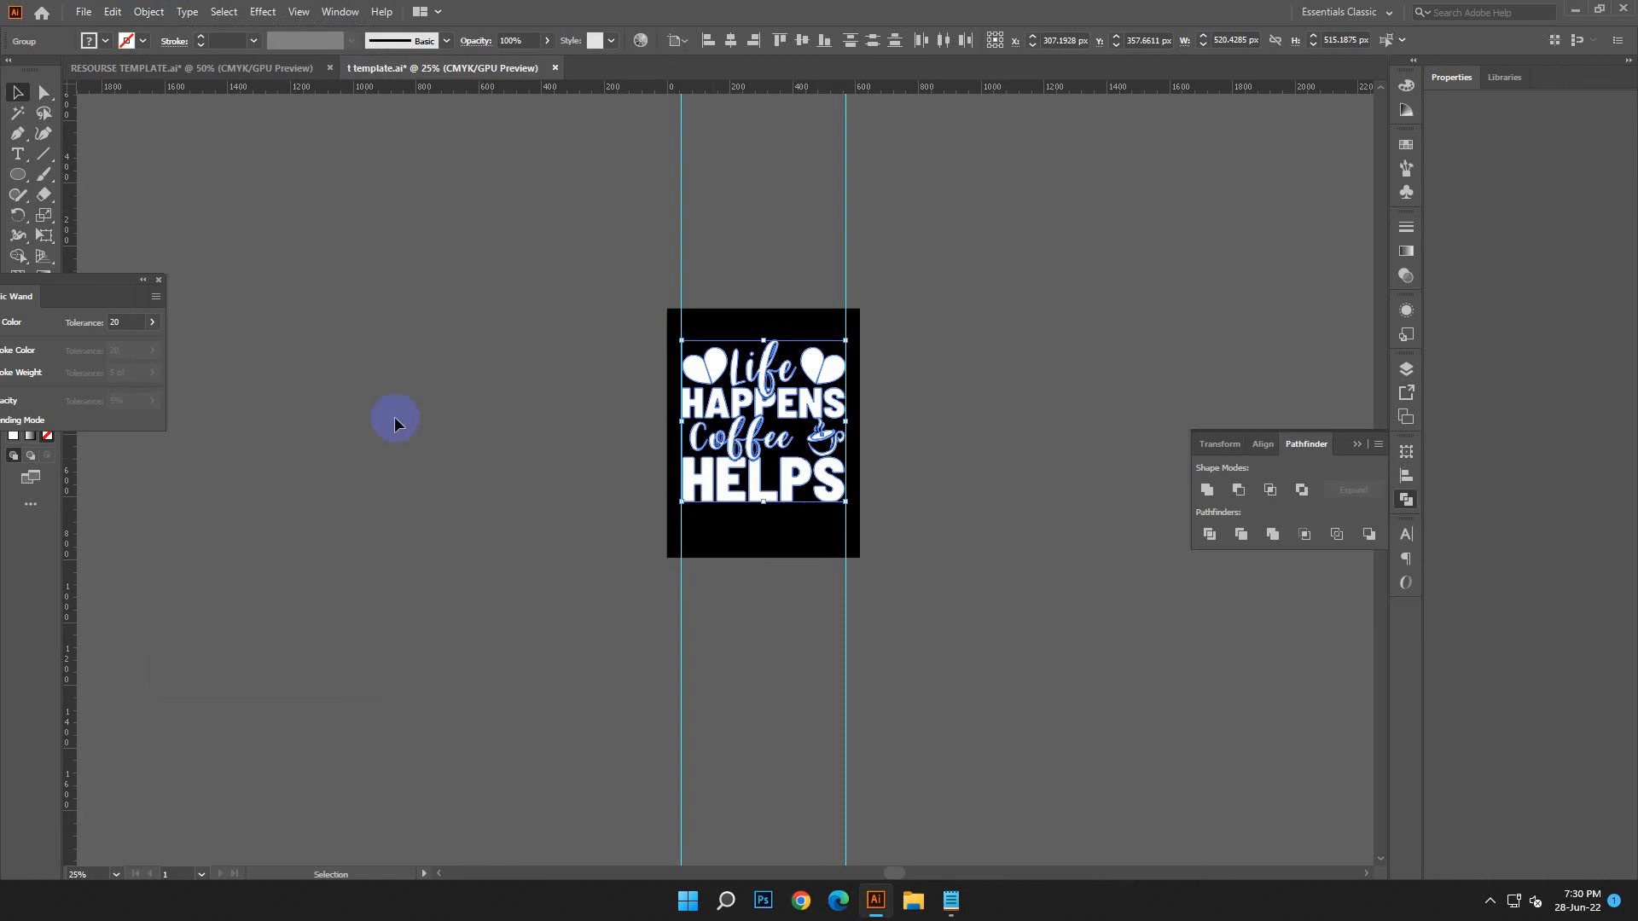
{"action": "left_click", "coordinate": [159, 282]}
{"action": "left_click", "coordinate": [148, 11]}
{"action": "left_click", "coordinate": [208, 218]}
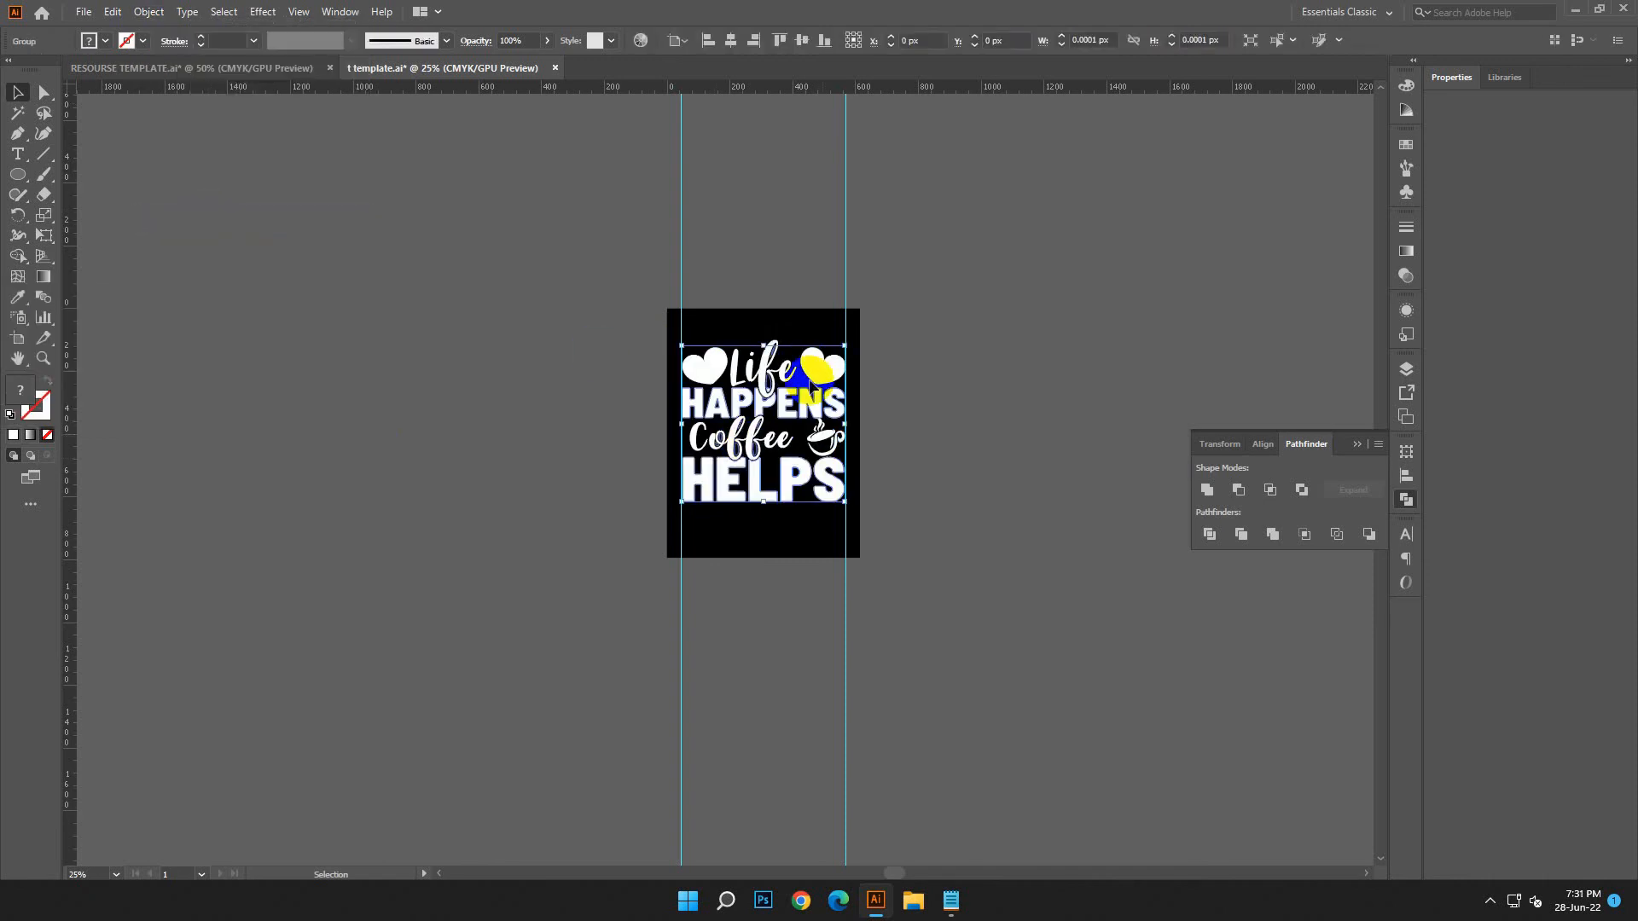
{"action": "left_click", "coordinate": [152, 12]}
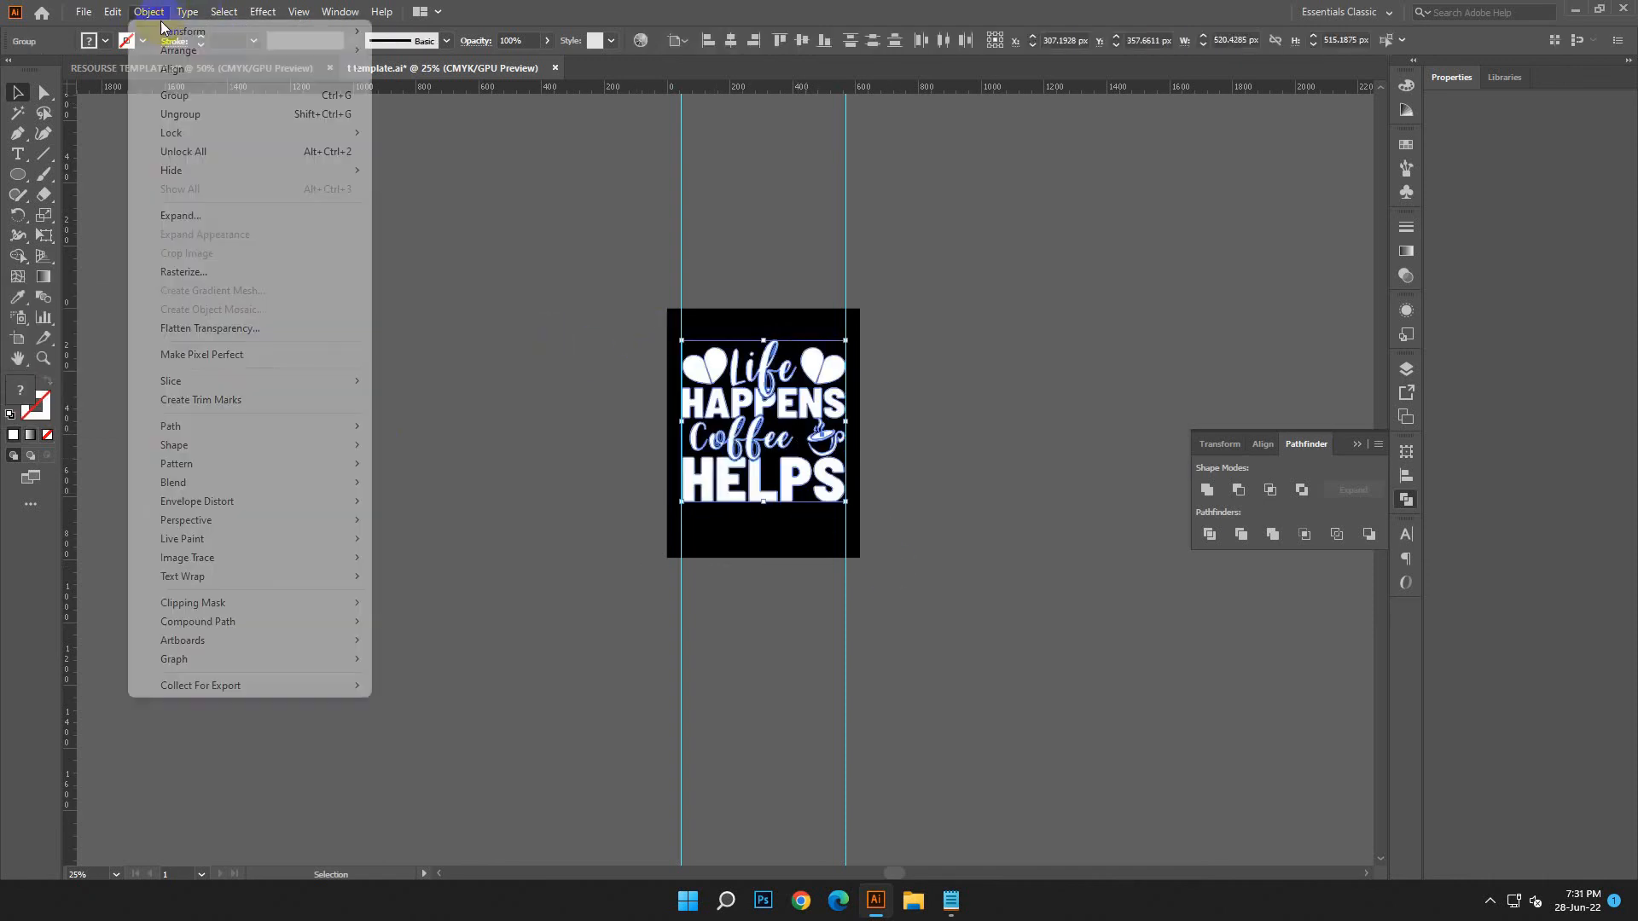
{"action": "left_click", "coordinate": [204, 215]}
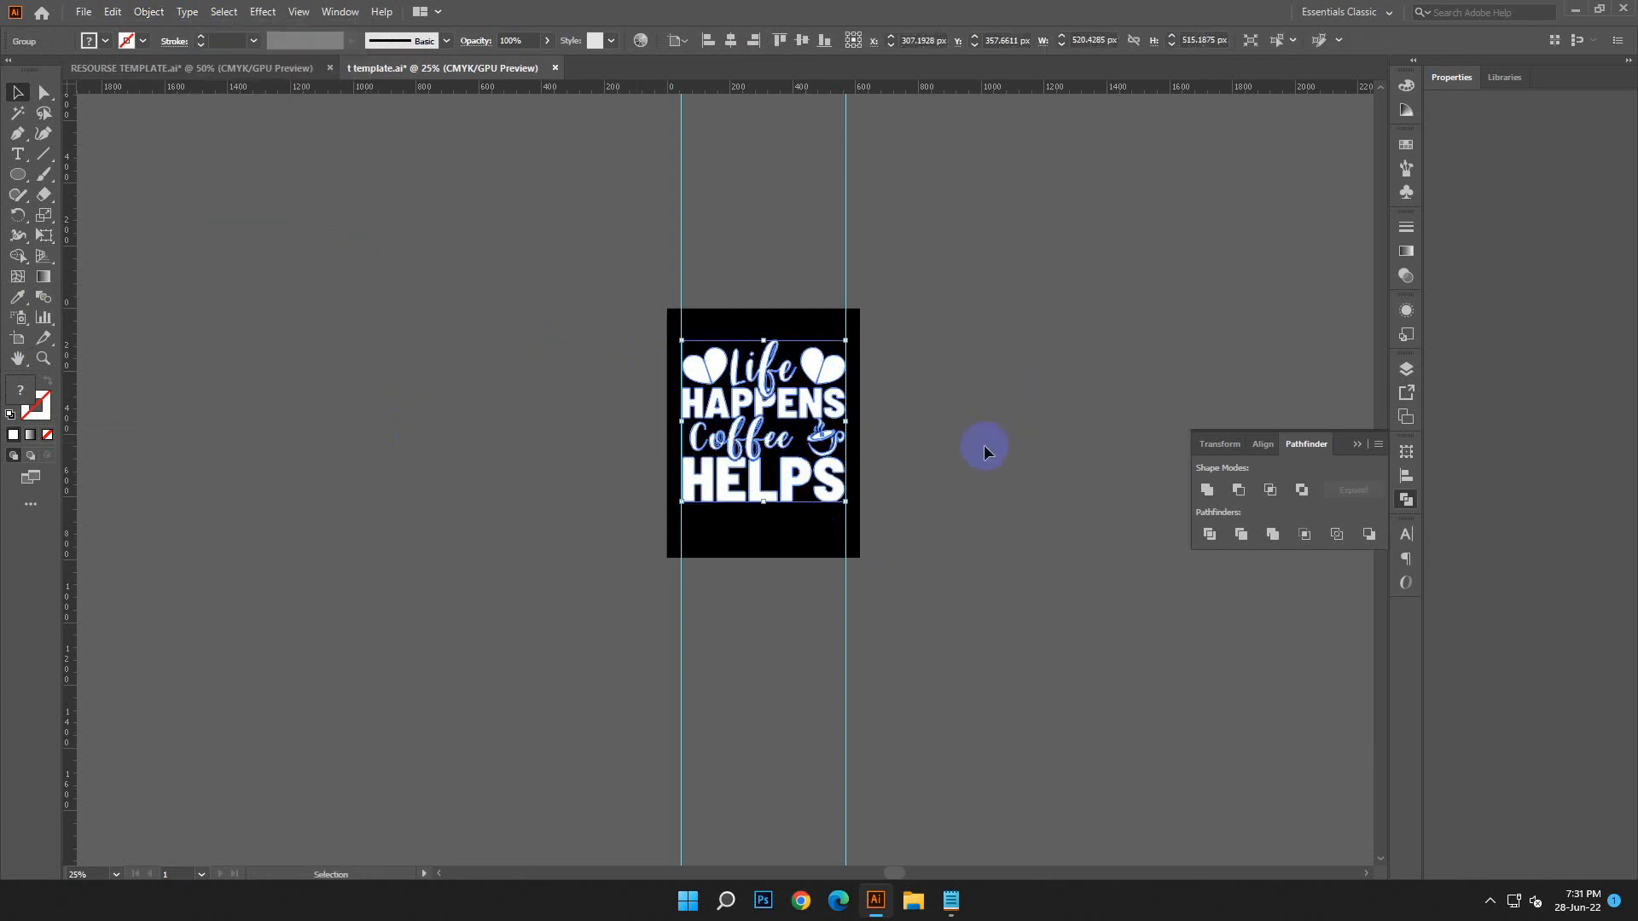
Center the whole design vertically on the artboard, deselect it and dismiss the Pathfinder controls.
{"action": "left_click", "coordinate": [802, 40]}
{"action": "left_click", "coordinate": [898, 426]}
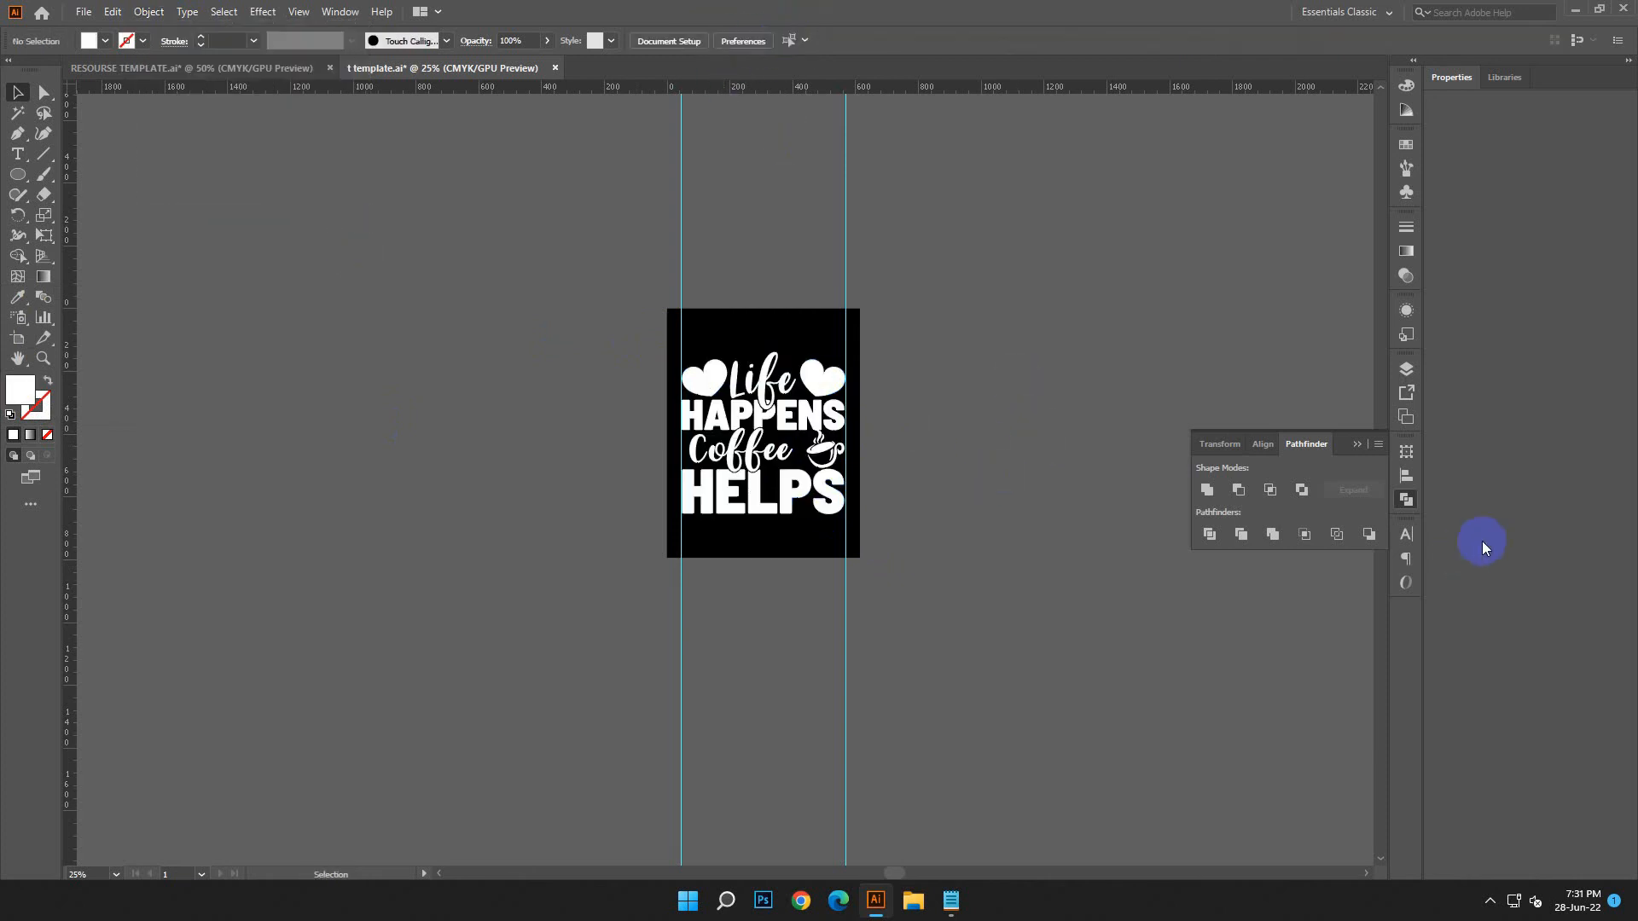
{"action": "left_click", "coordinate": [1413, 508]}
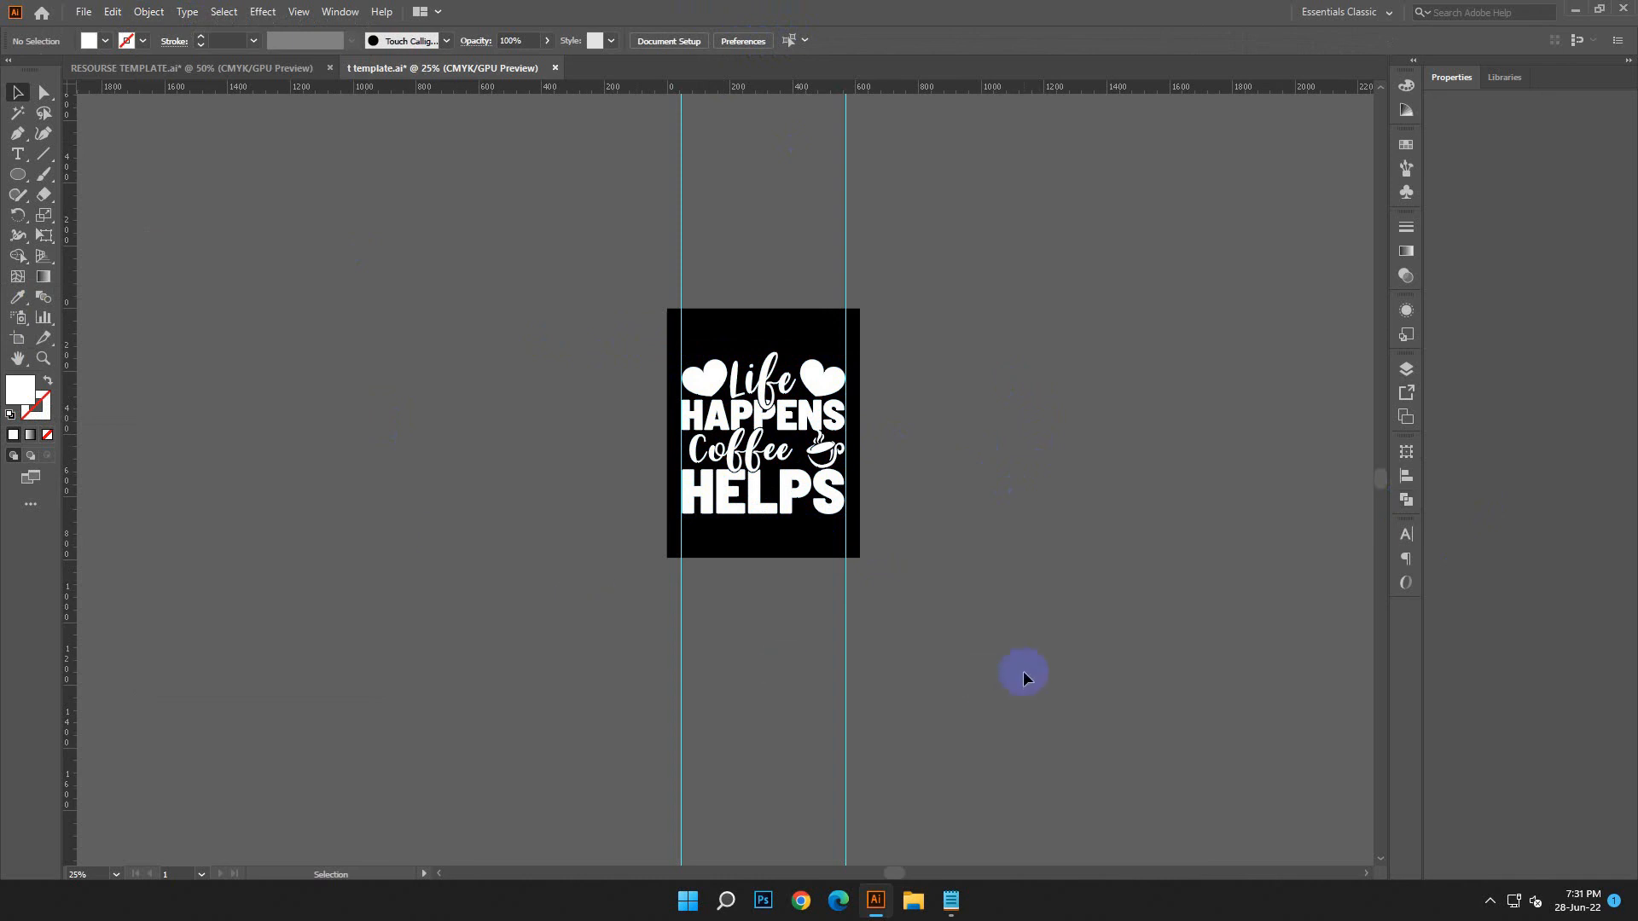